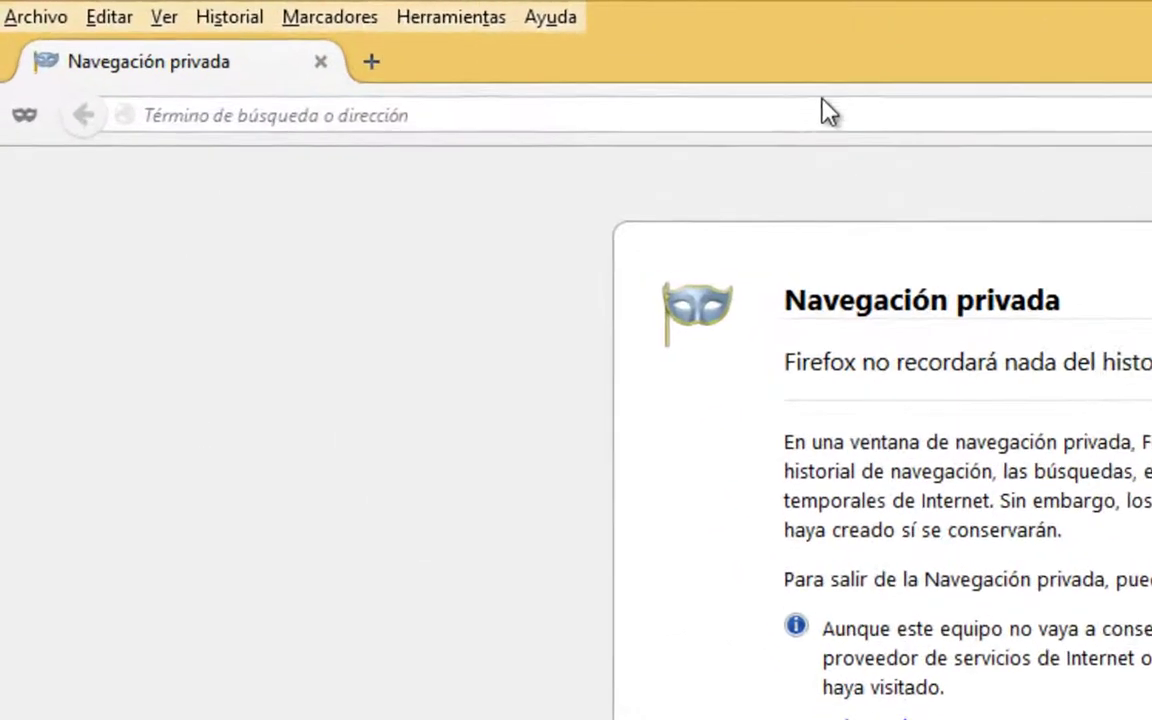
Load google.es in the Firefox private browsing window.
click(403, 57)
text(google.es/)
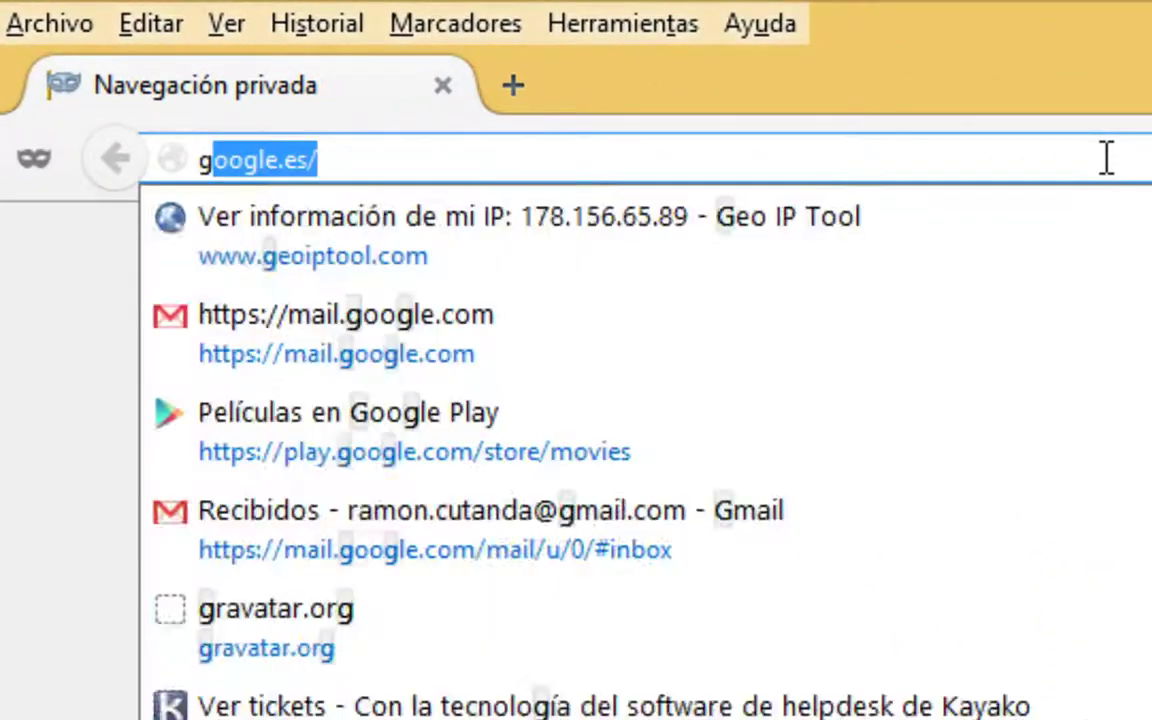
key(Return)
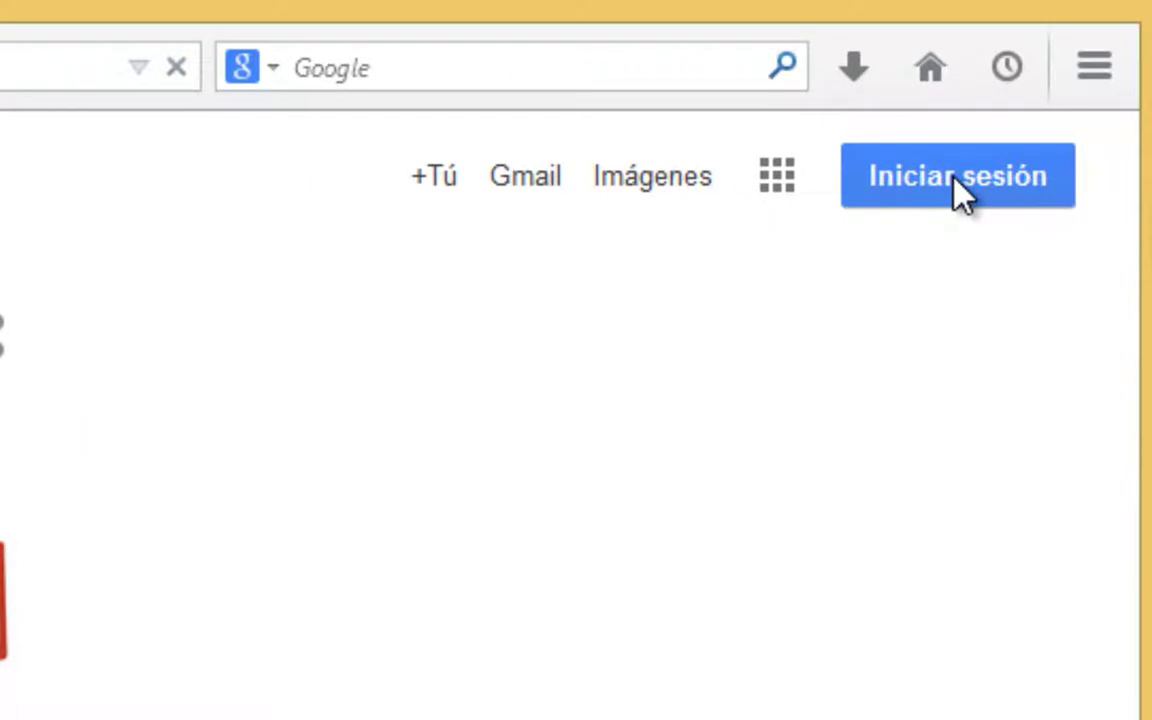
Sign in with the account username and password, then show the Google apps list.
click(958, 188)
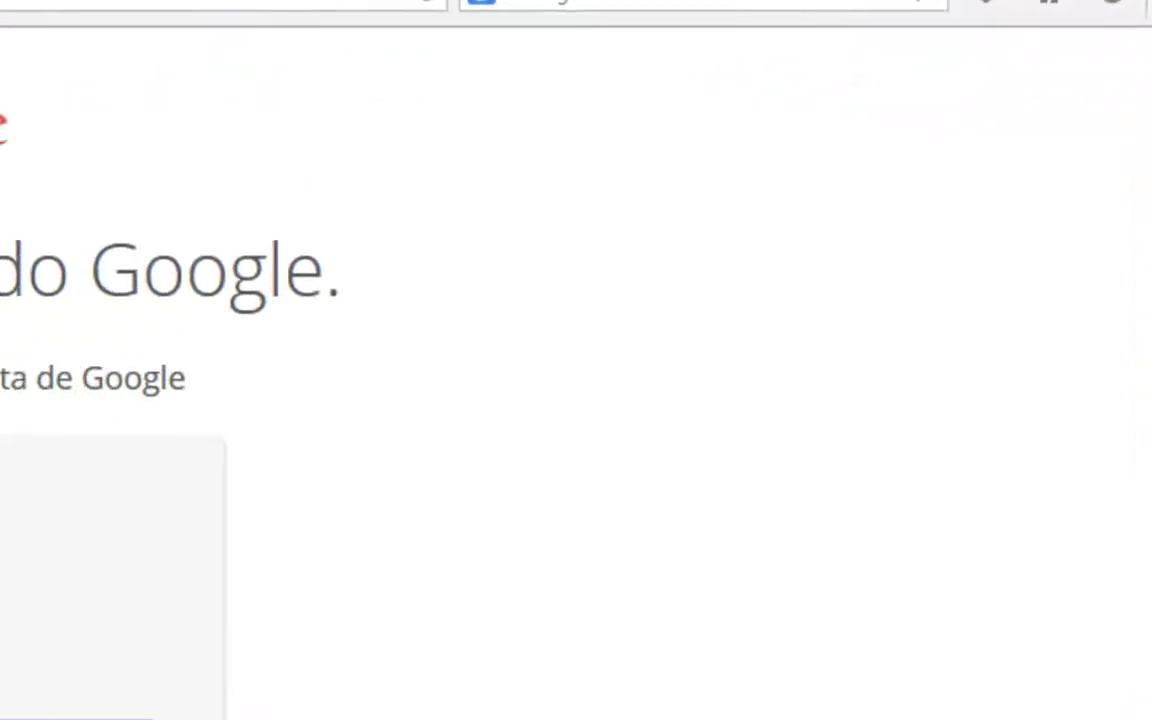
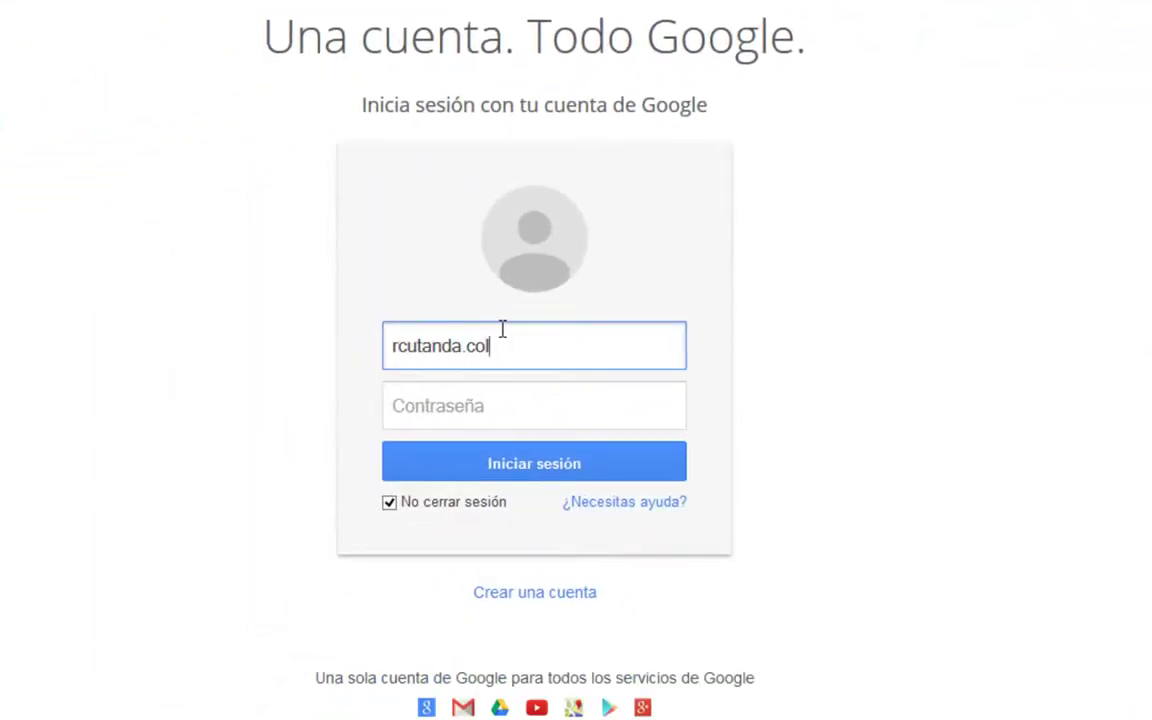
key(shift+Left)
key(shift+Left)
key(shift+Left)
key(shift+Left)
key(shift+Left)
key(shift+Left)
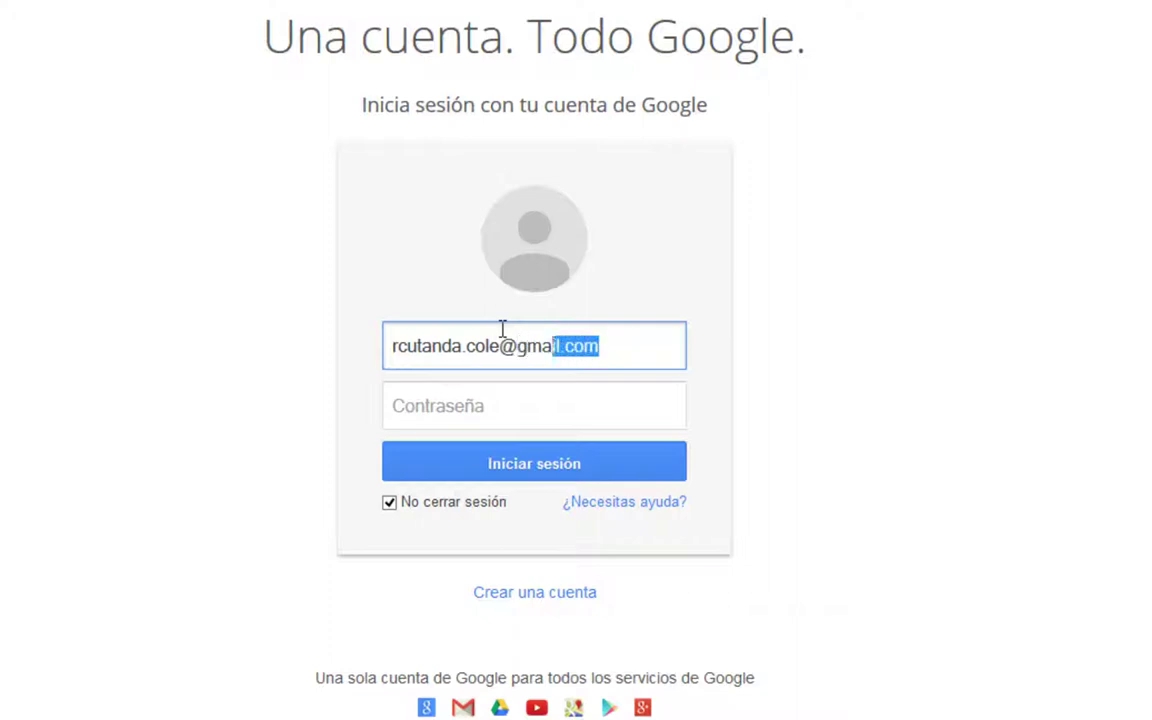
key(shift+Left)
key(shift+Left)
key(shift+Left)
key(shift+Left)
key(BackSpace)
key(Tab)
text(••••••)
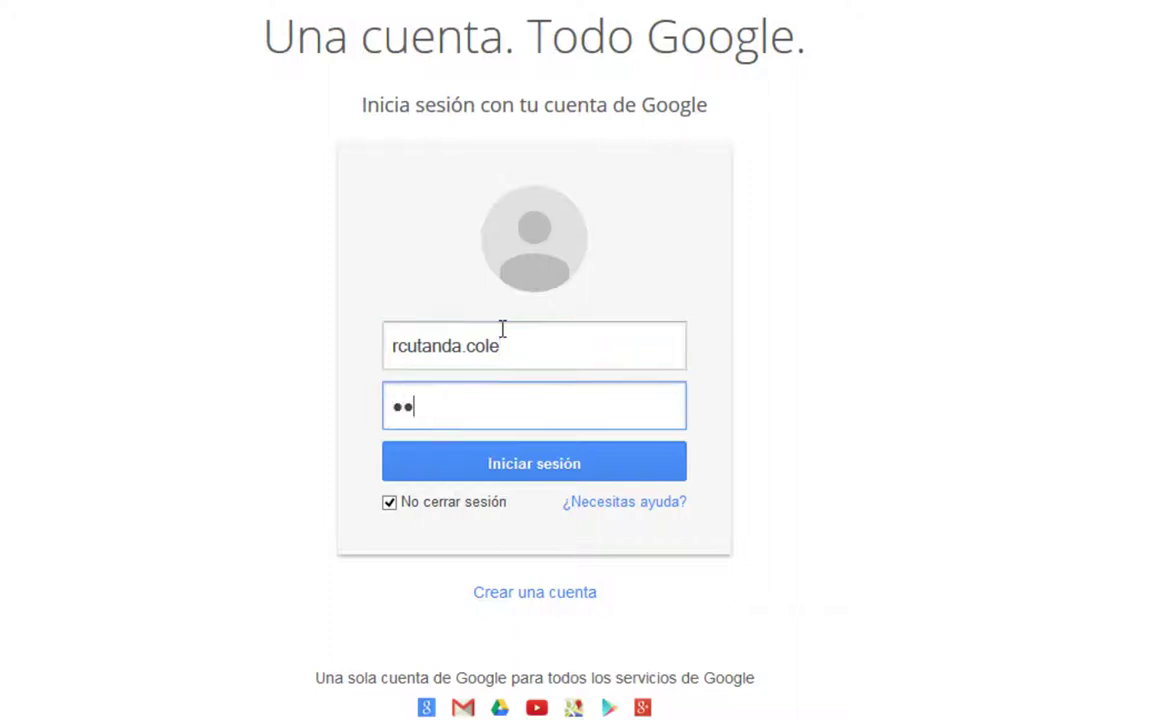
text(••)
click(496, 471)
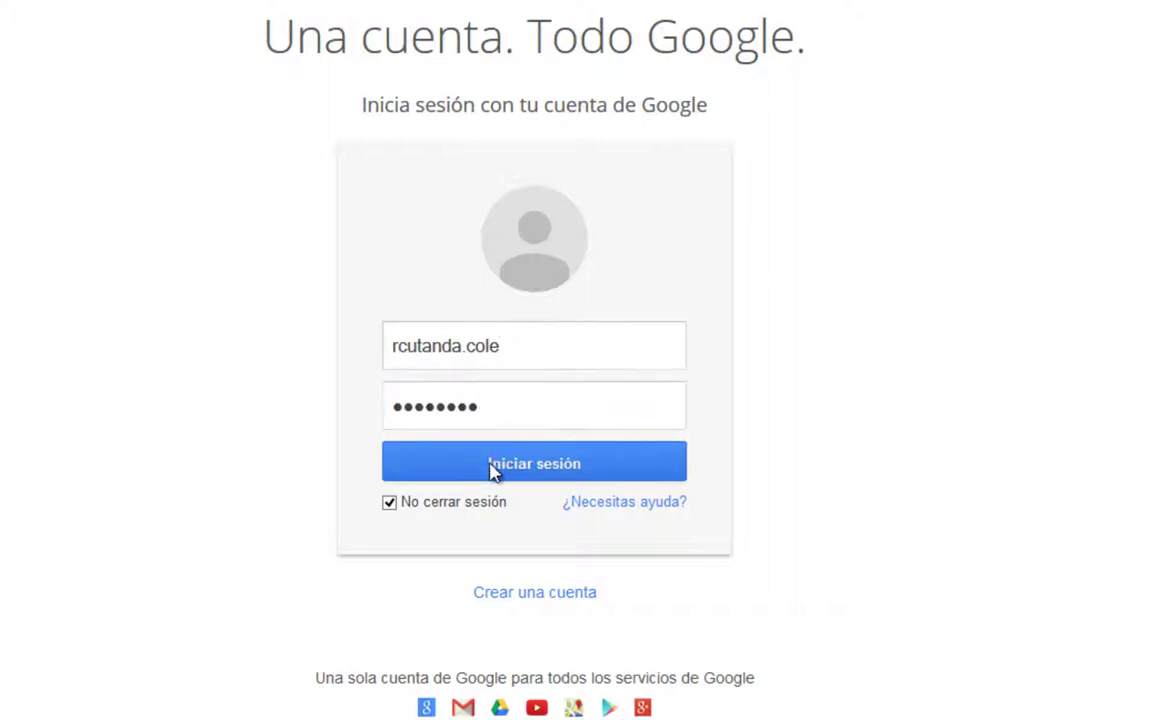
click(956, 86)
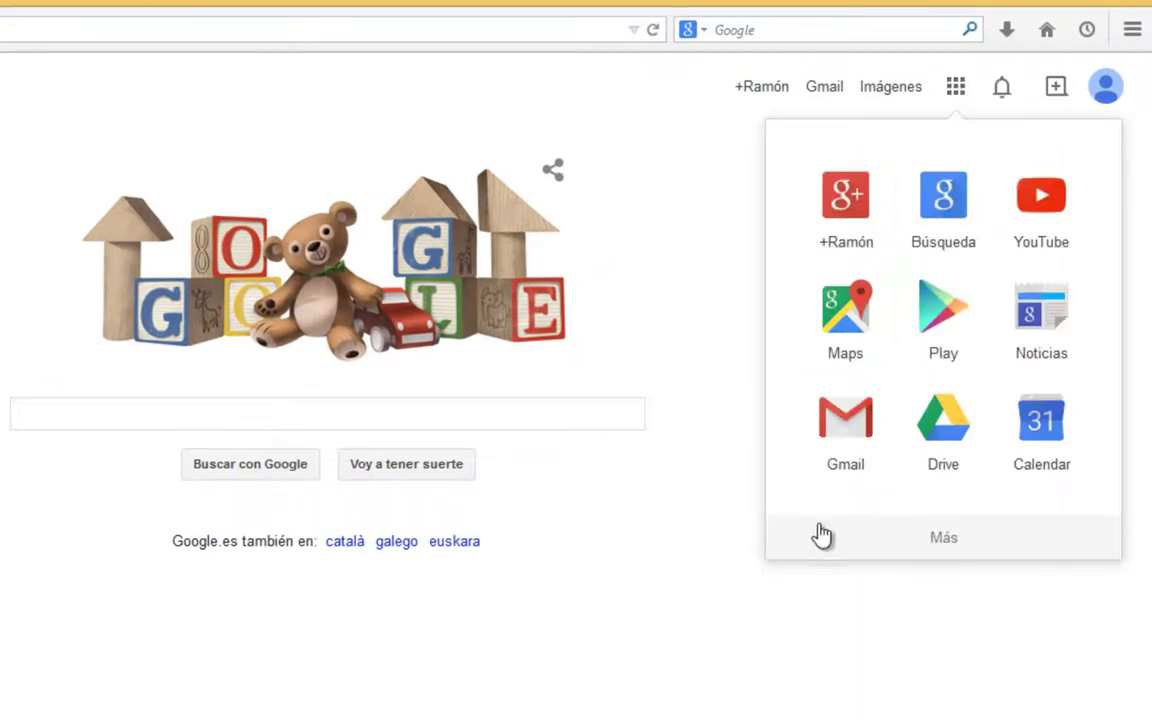
Open Google Drive and create a new blank Hoja de cálculo.
click(944, 428)
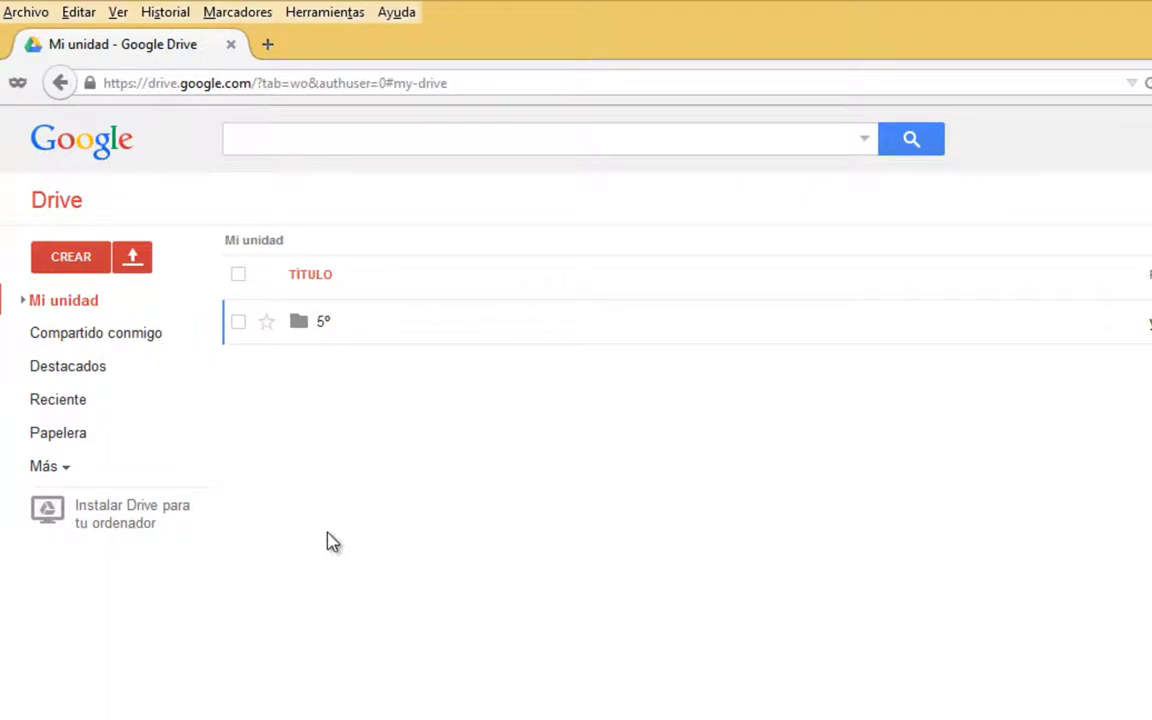
click(83, 258)
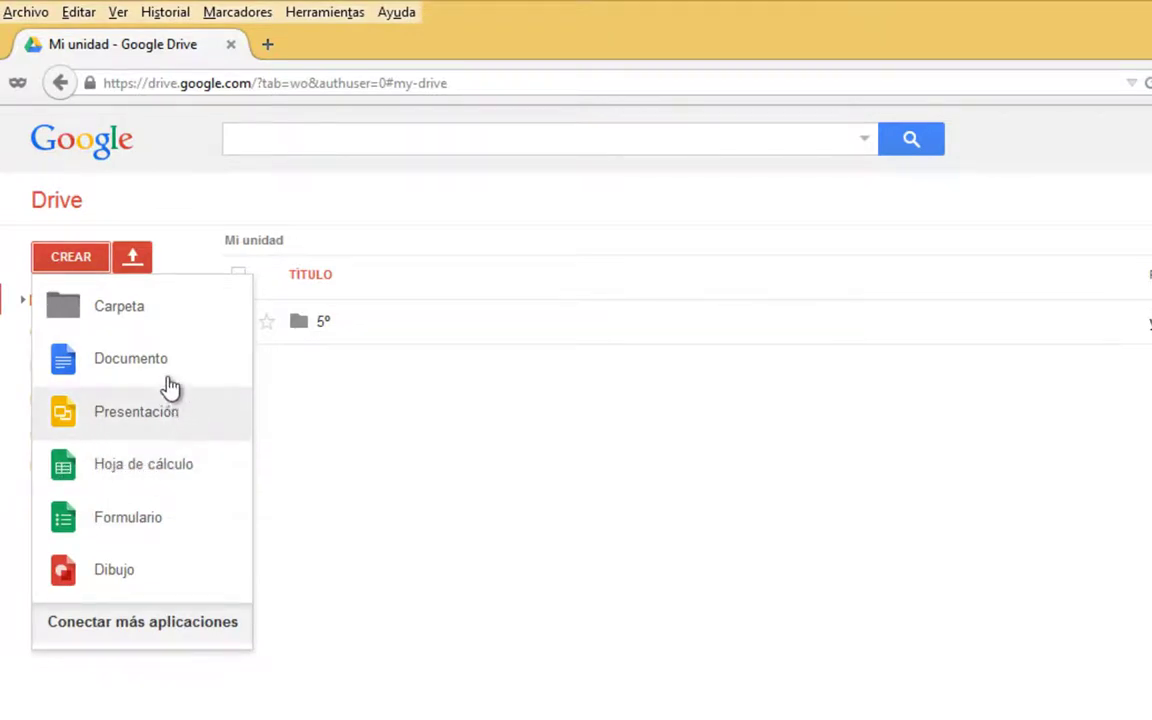
click(110, 478)
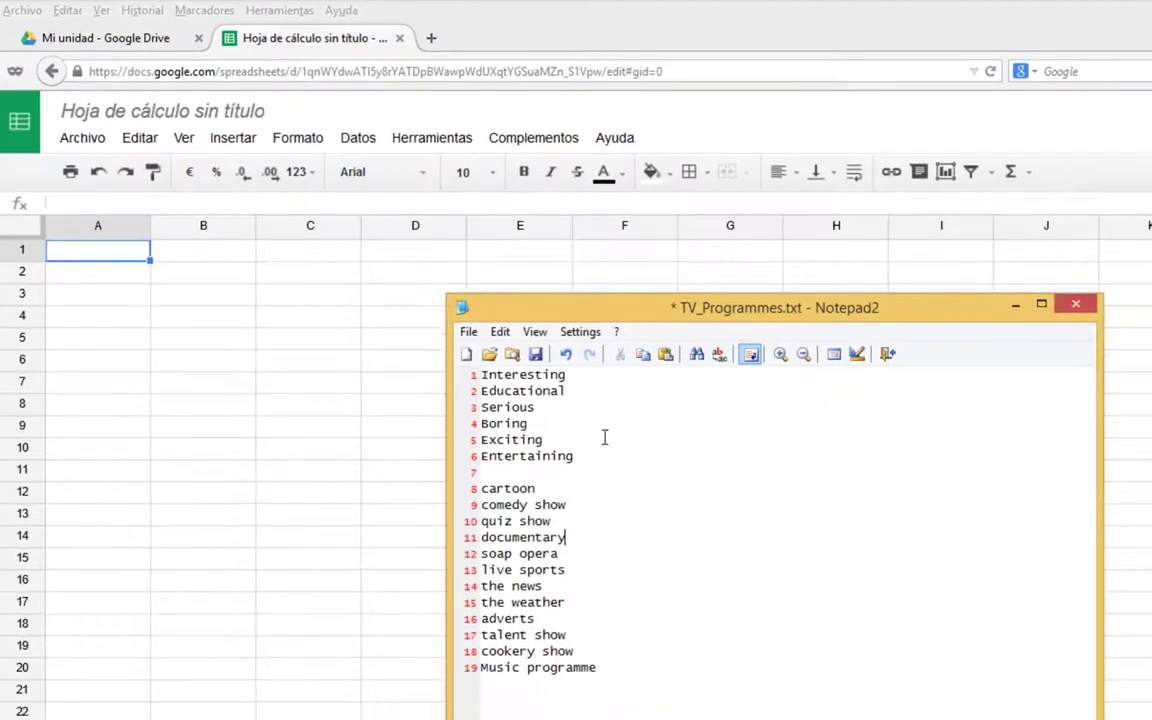
Lowercase 'Music' on line 19 to 'music programme' and save TV_Programmes.txt.
click(479, 667)
key(Delete)
text(m)
click(643, 617)
drag(600, 667, 432, 488)
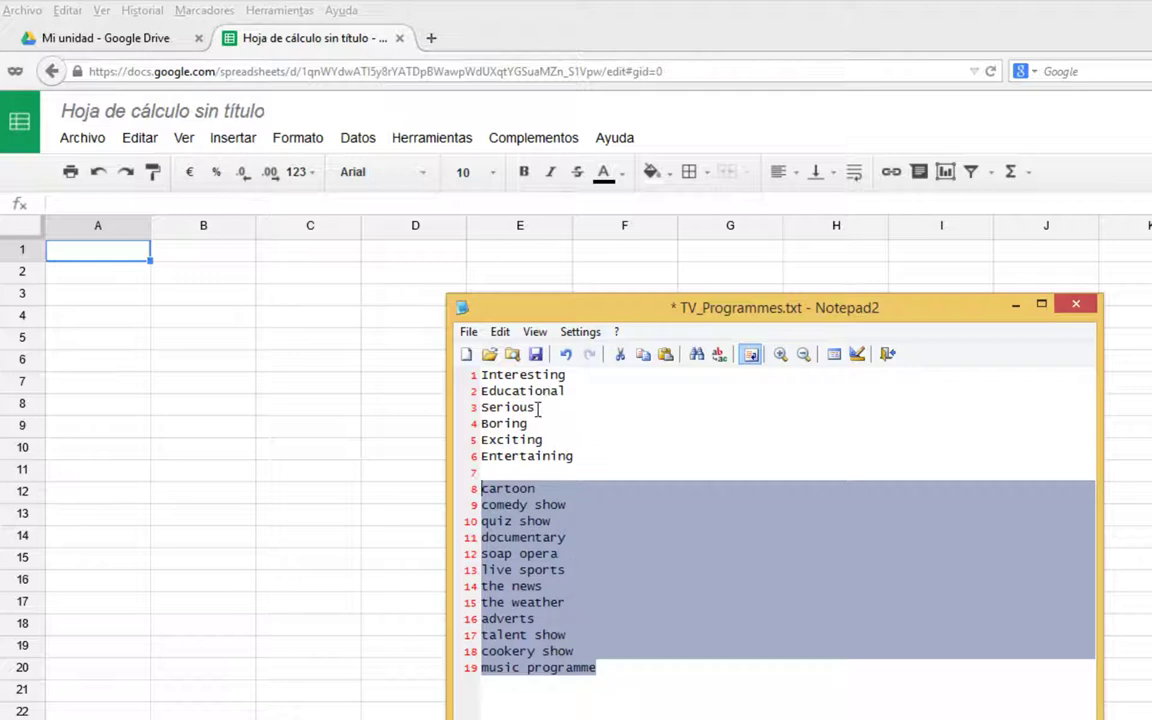
key(ctrl+s)
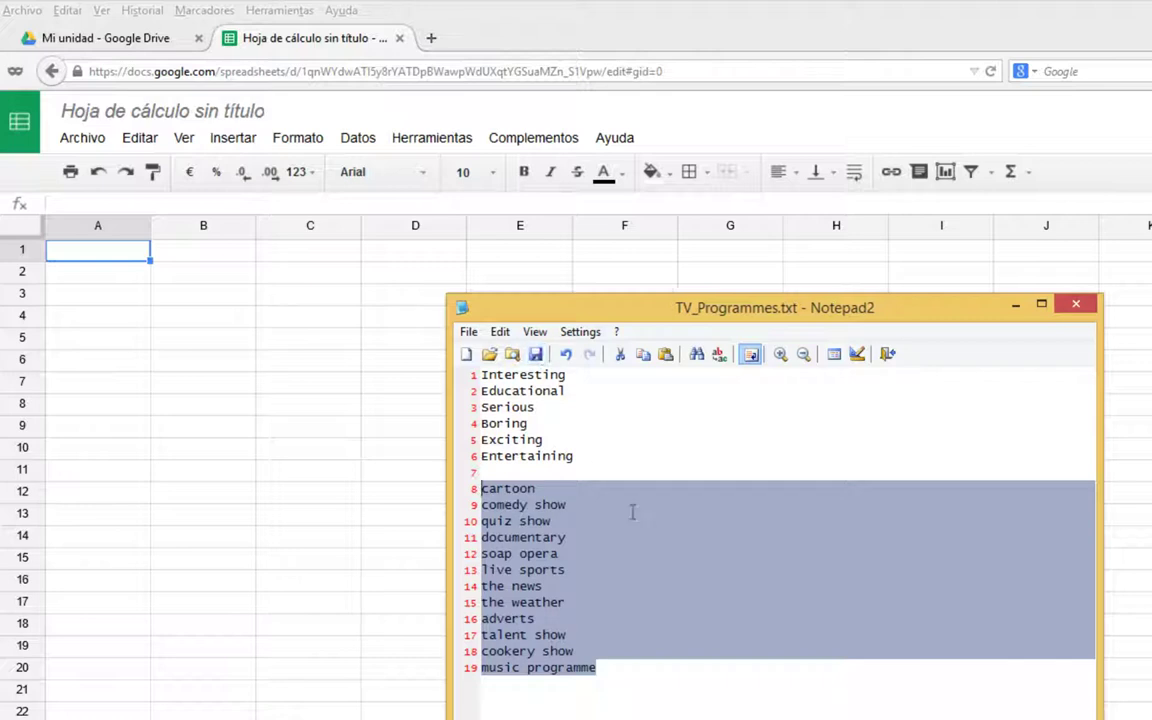
click(632, 512)
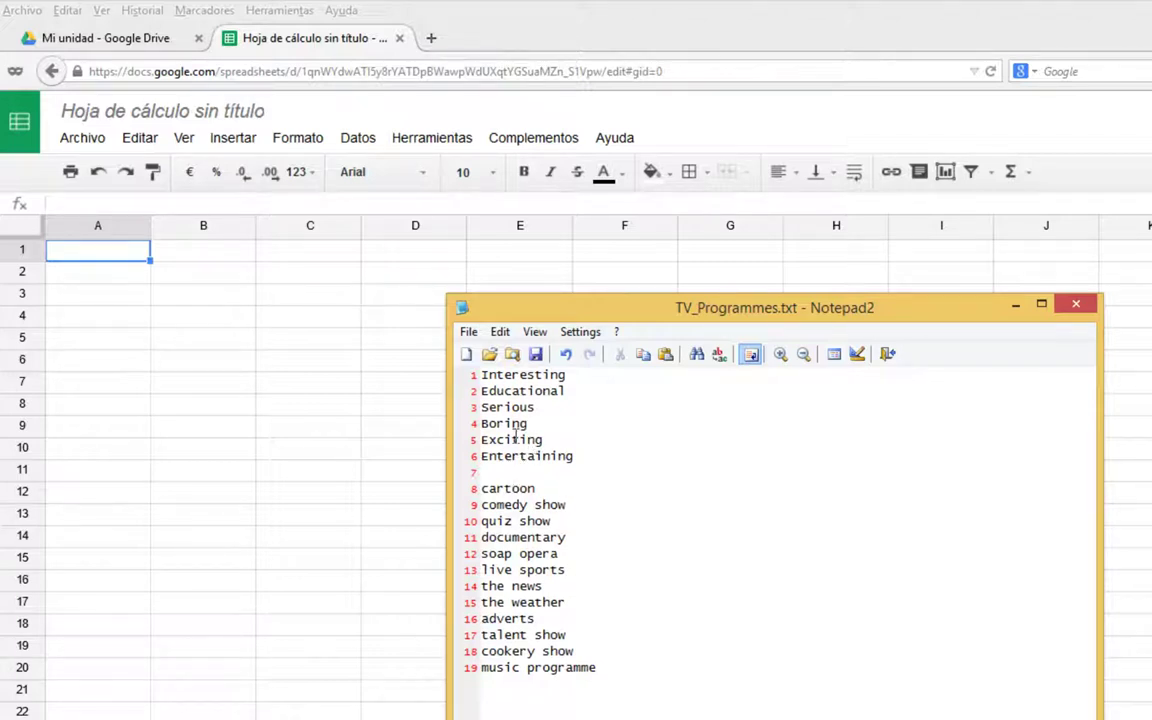
drag(565, 376, 455, 377)
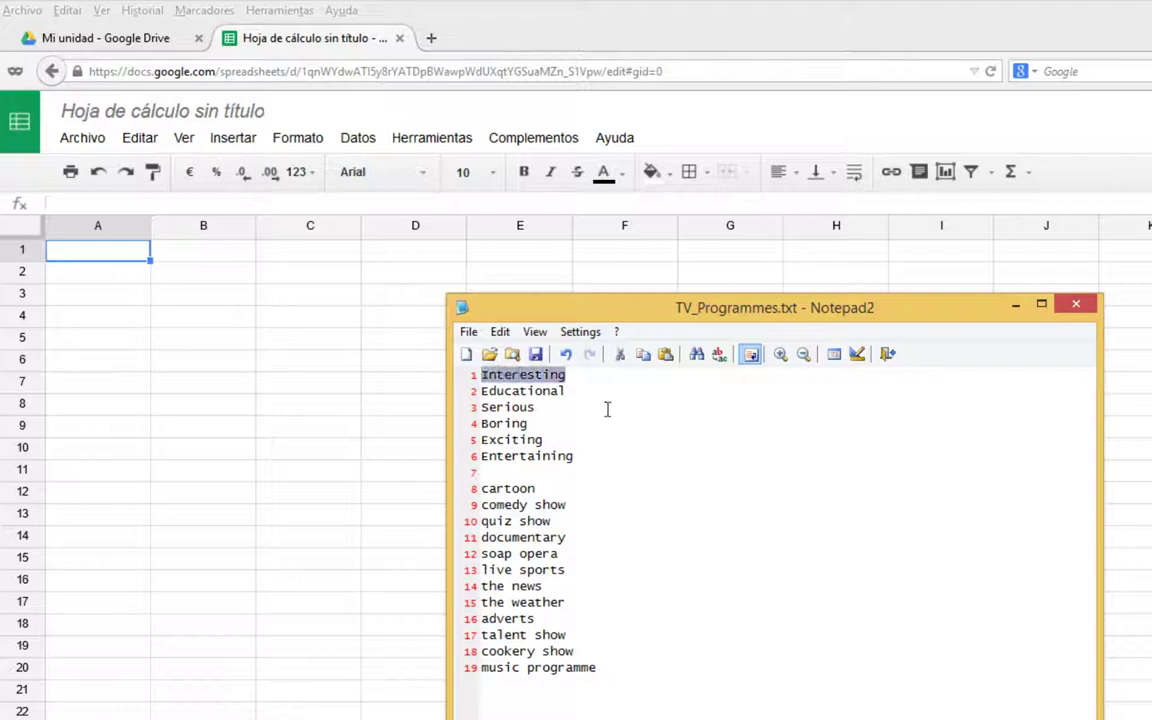
Rename the spreadsheet to 'Interesting TV programmes' and return to Notepad2.
click(228, 110)
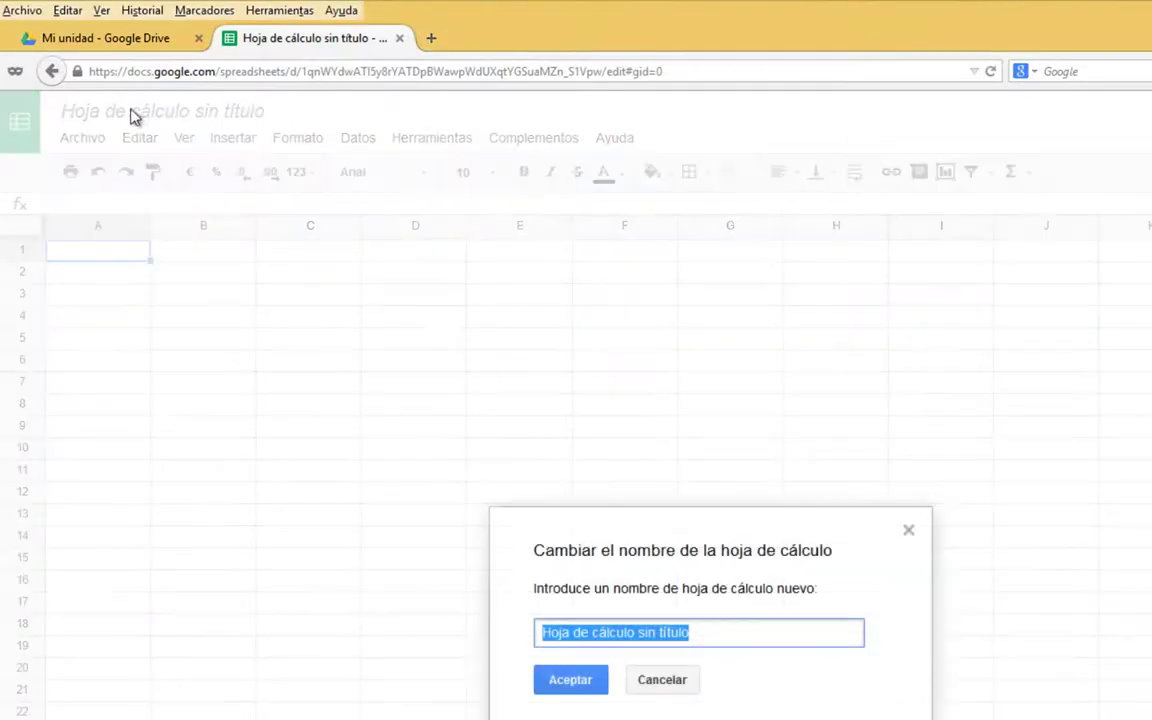
click(662, 680)
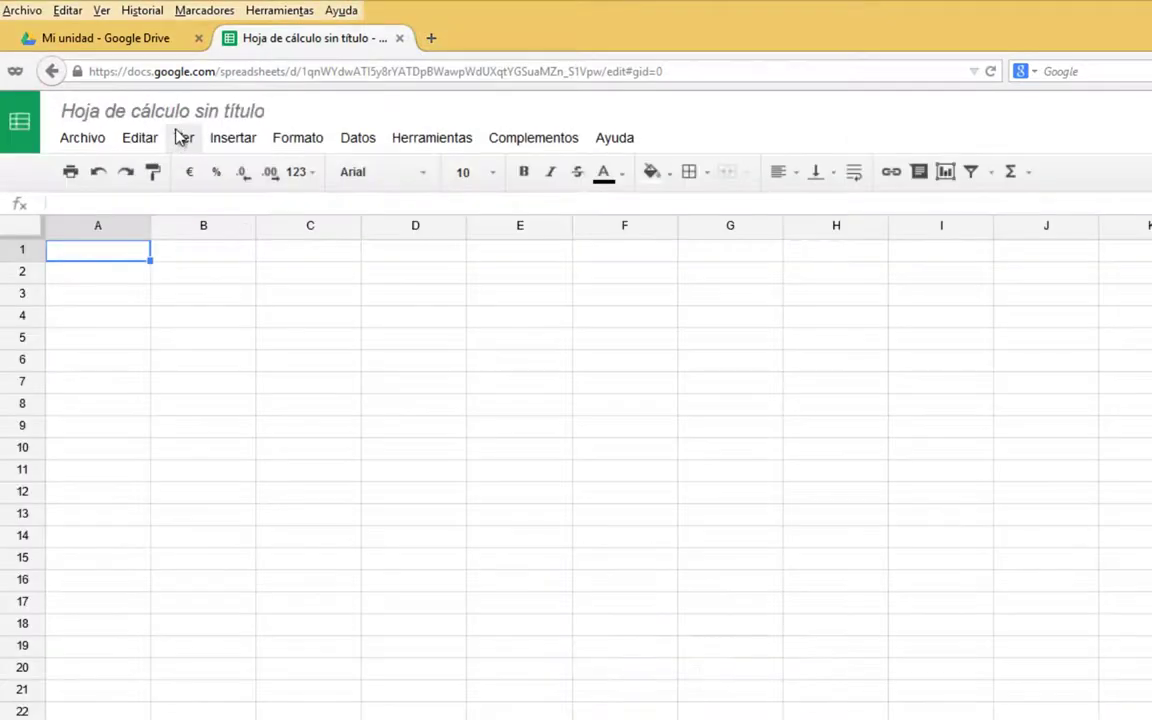
click(180, 112)
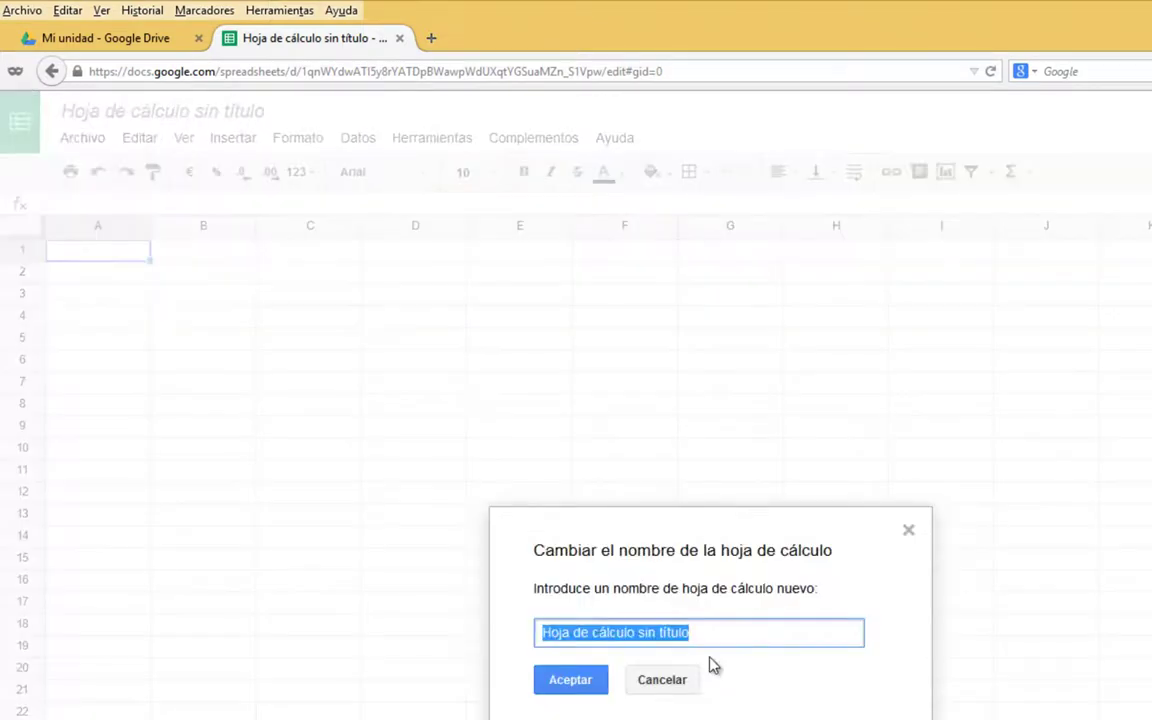
text(Inte)
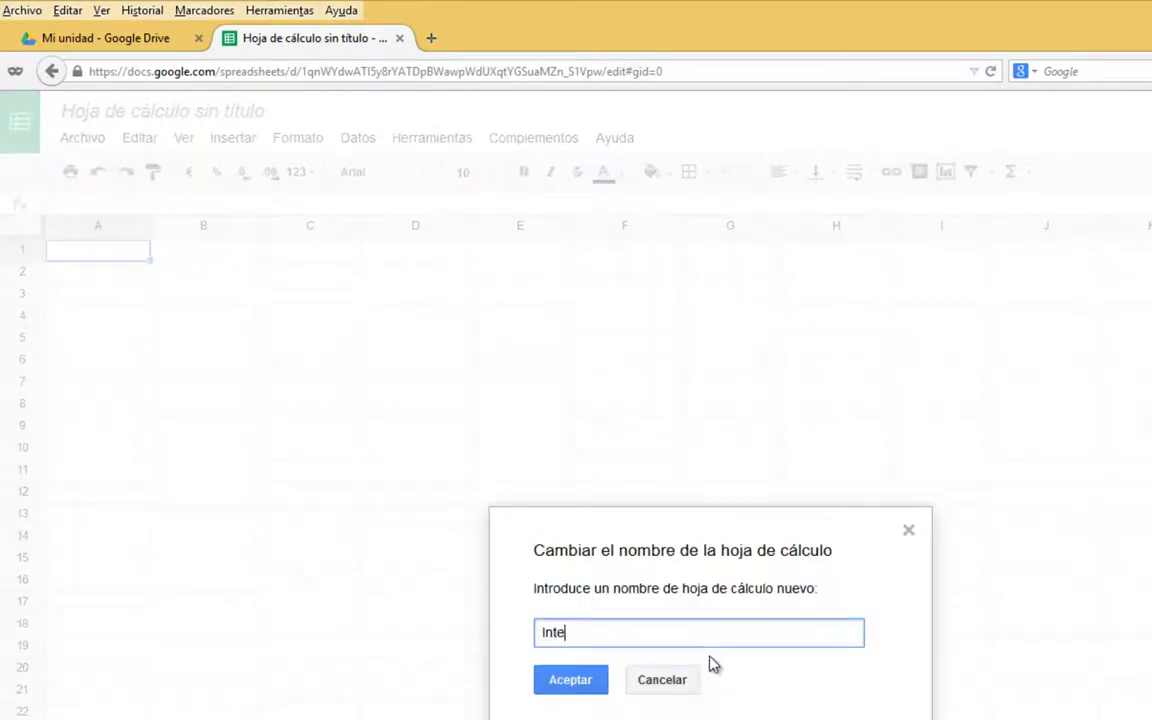
text(resting tTV programmes)
key(Return)
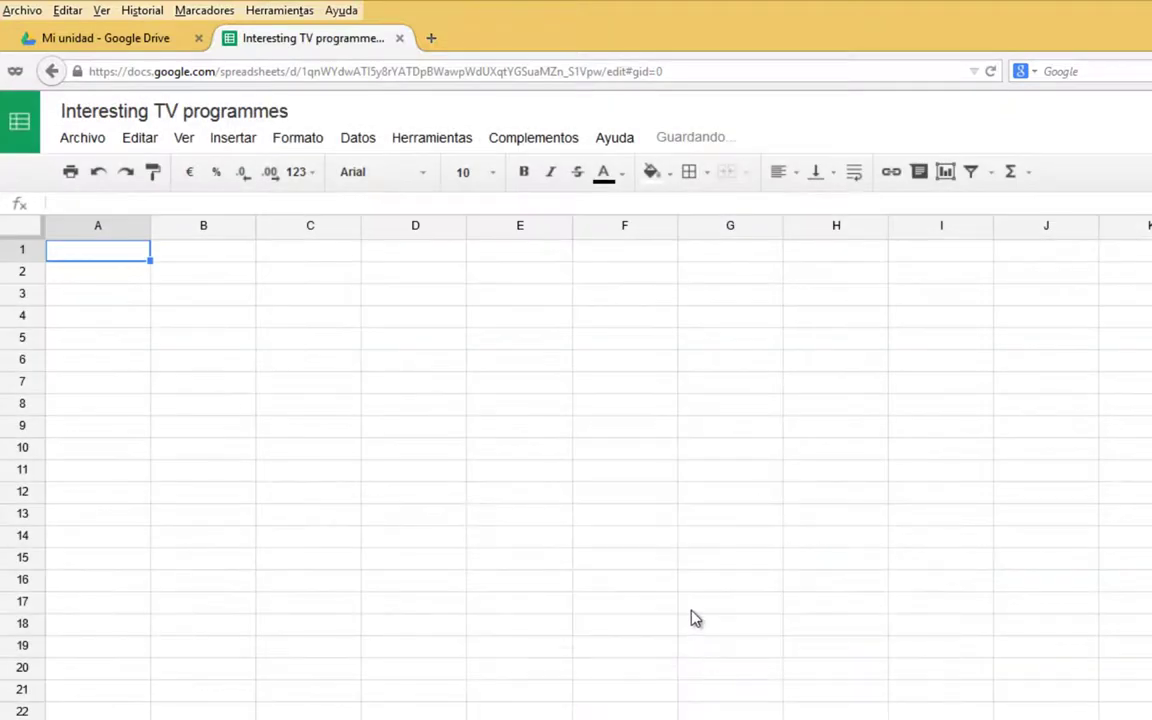
key(alt+Tab)
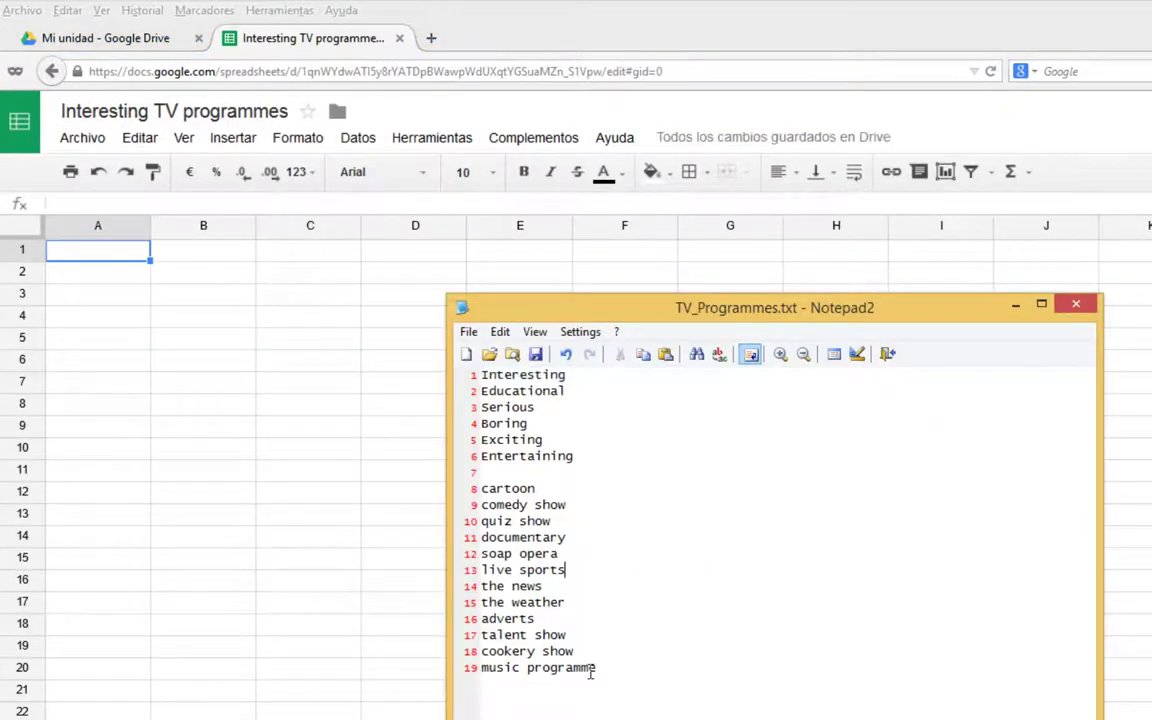
Enter 'cartoon' in cell A1.
drag(596, 667, 452, 483)
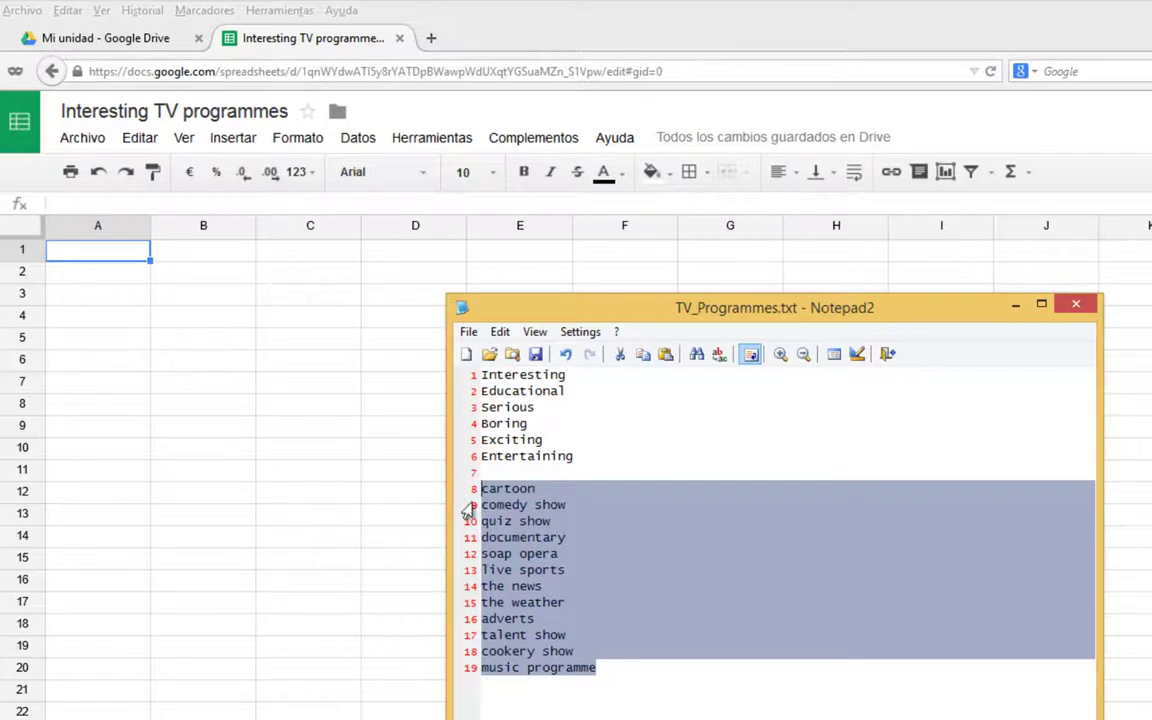
click(85, 262)
text(cato)
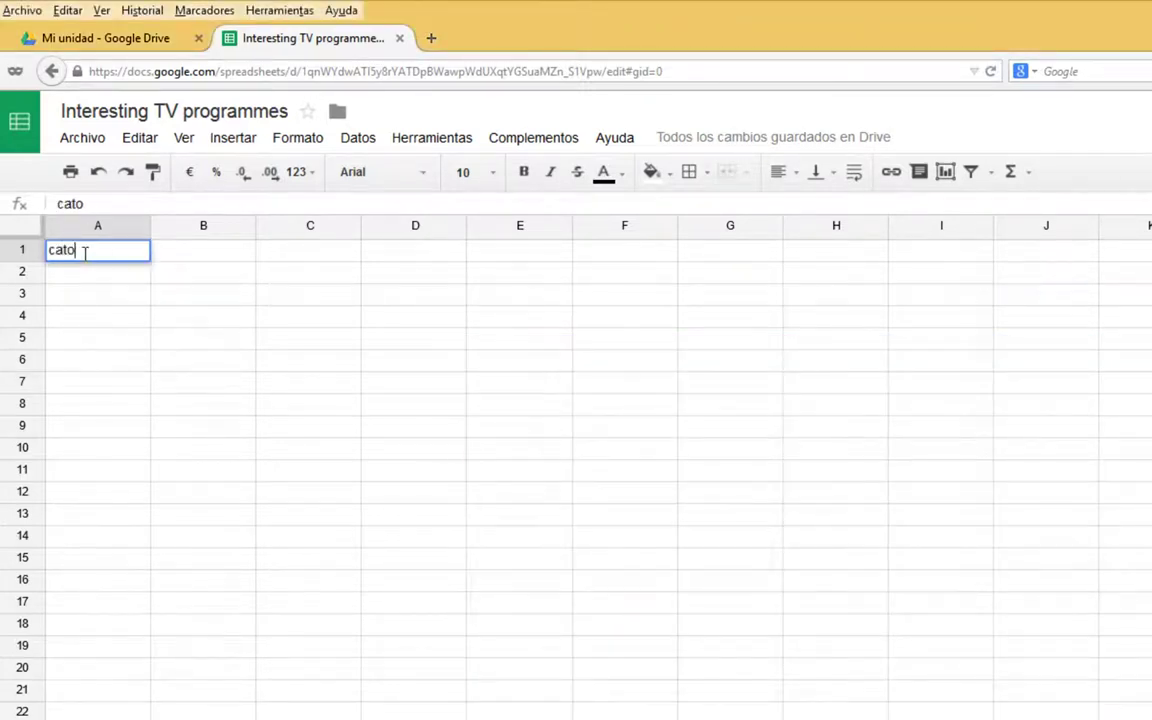
key(BackSpace)
key(BackSpace)
text(rtoon)
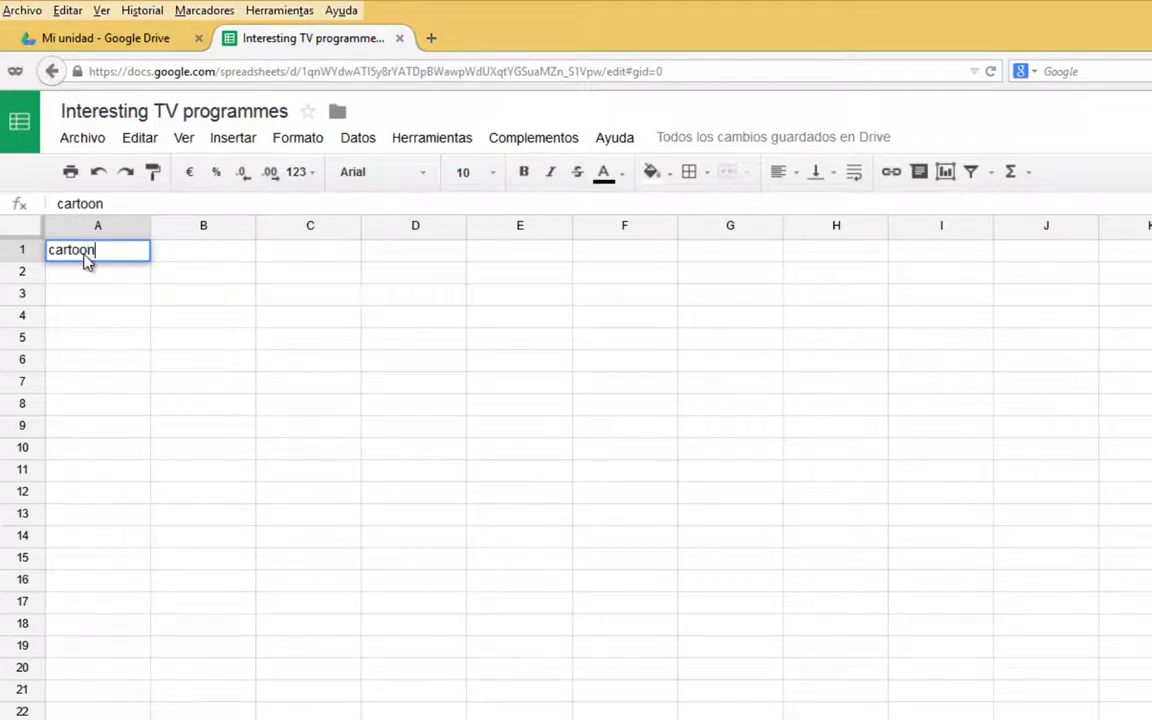
key(Return)
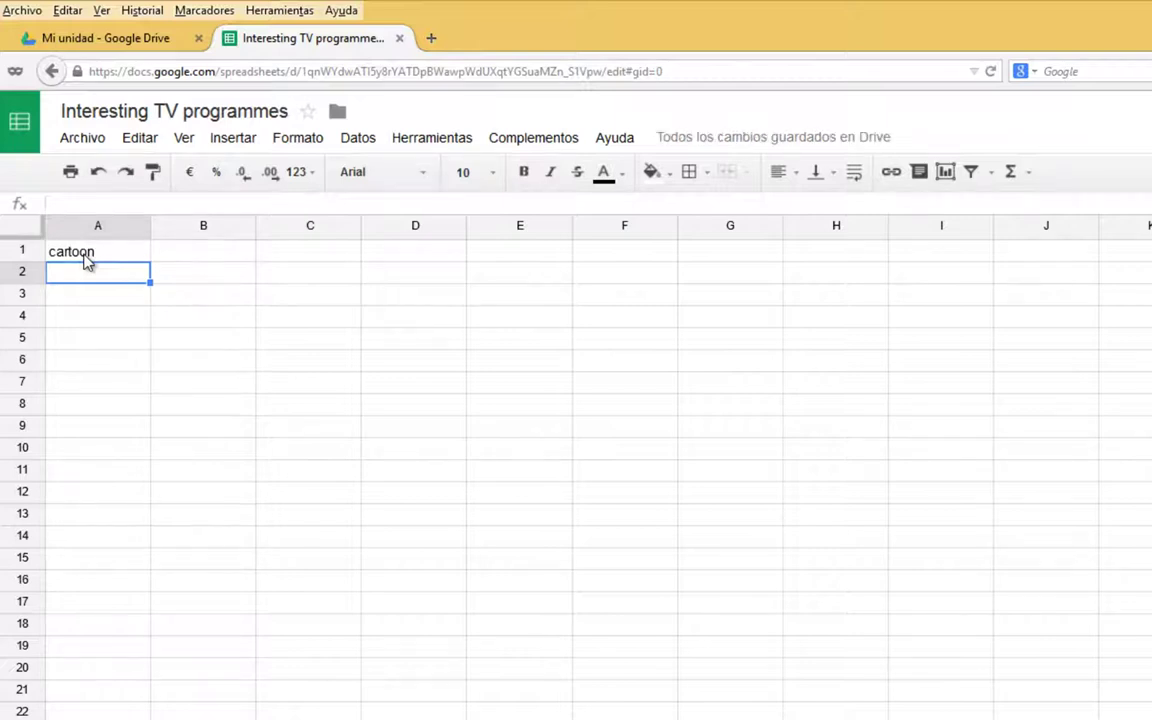
key(alt+Tab)
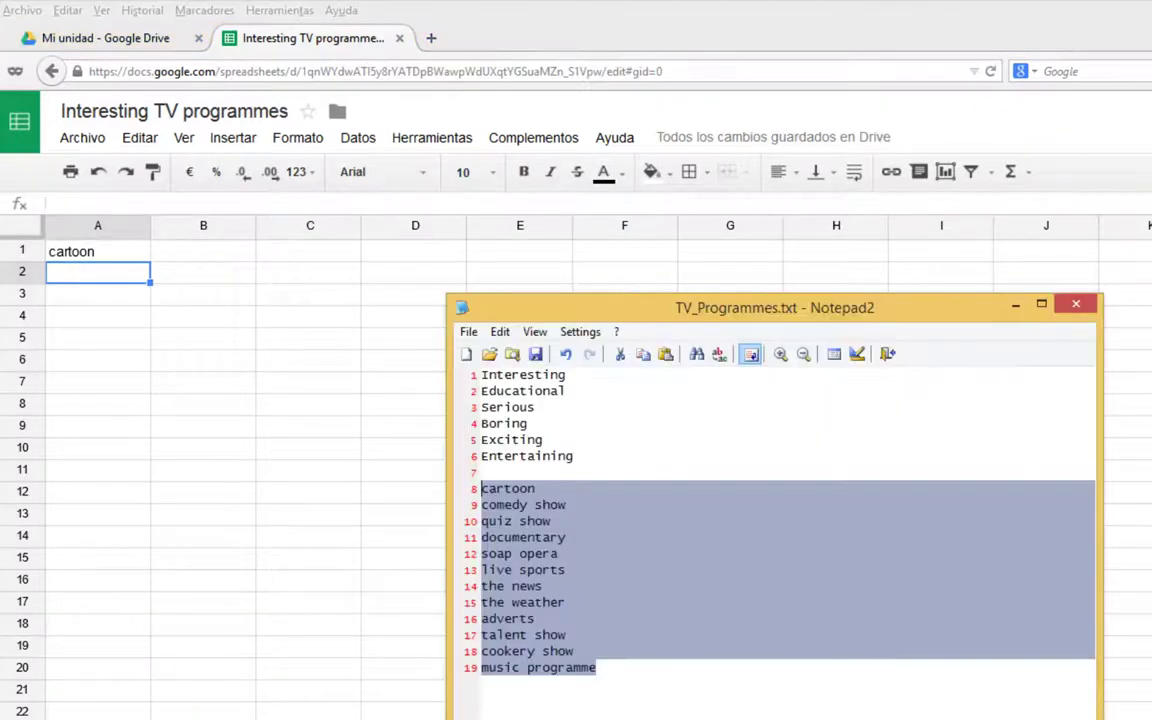
Enter 'comedy show' in A2 and 'quiz show' in A3, then return to Notepad2.
click(83, 278)
text(cone)
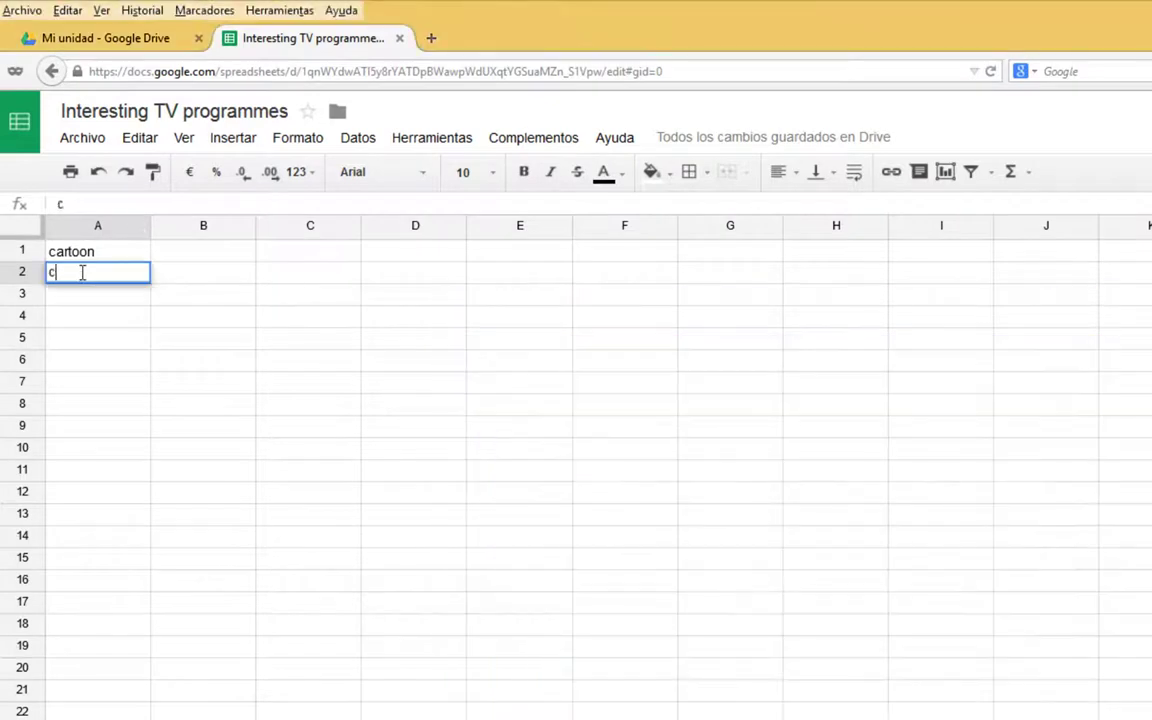
key(BackSpace)
key(BackSpace)
text(medy sgo)
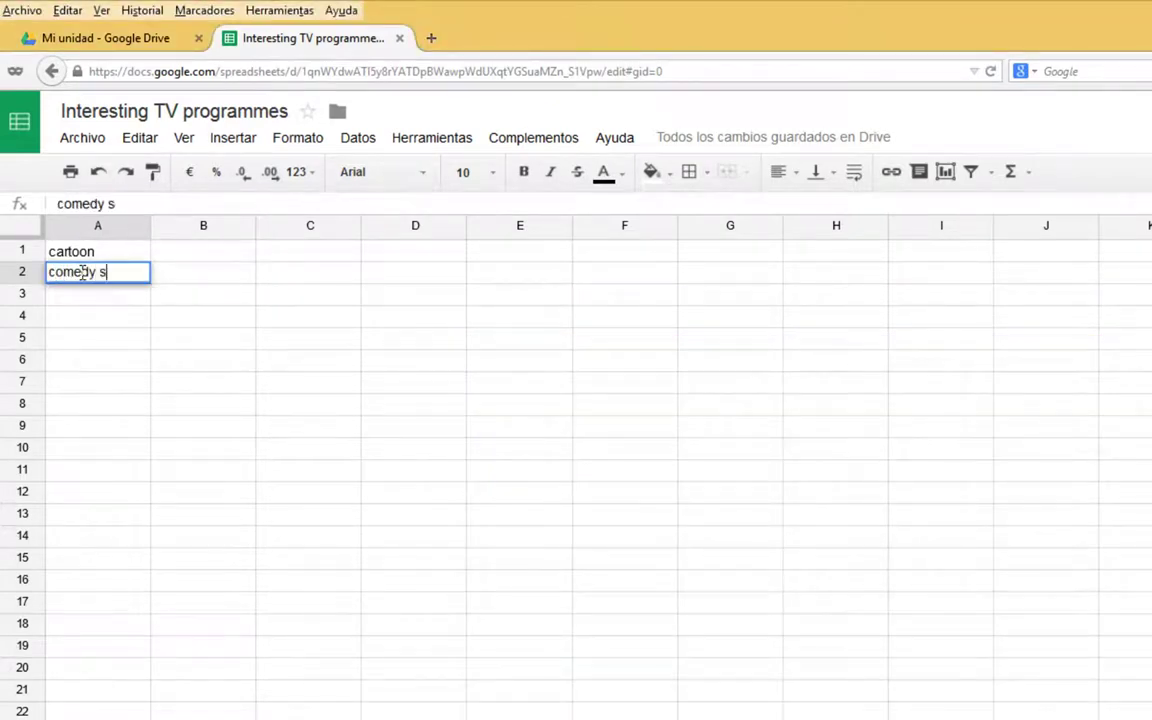
key(BackSpace)
key(BackSpace)
text(how)
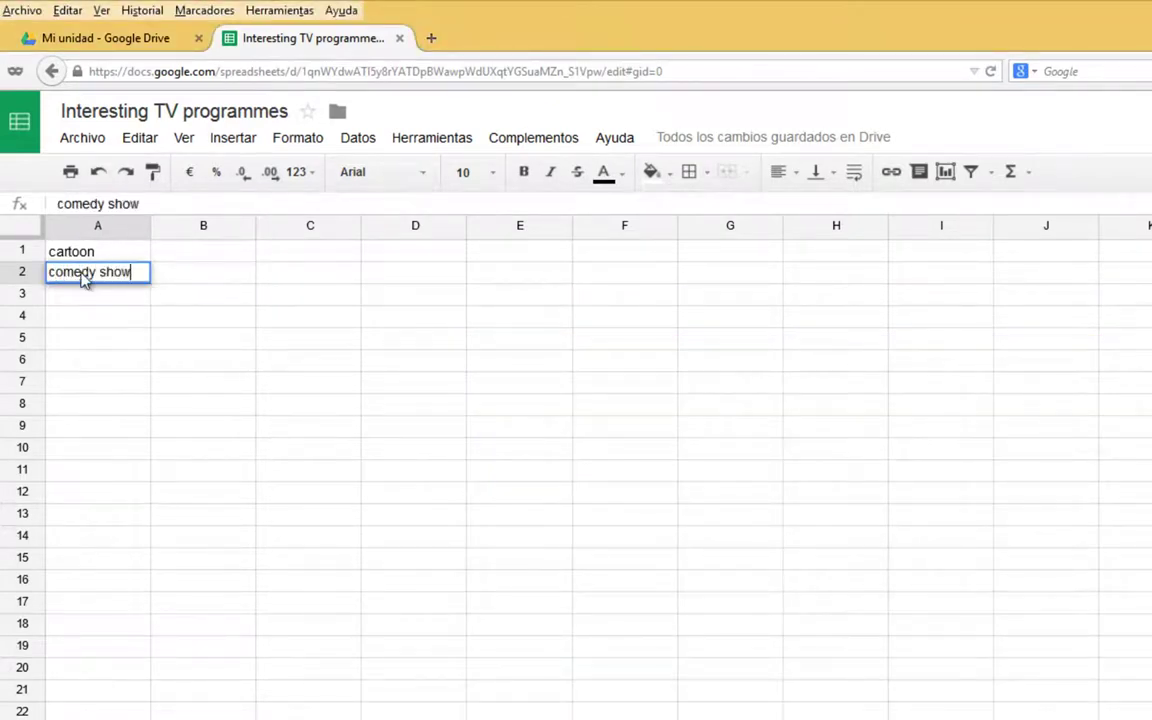
key(Return)
text(quiz show)
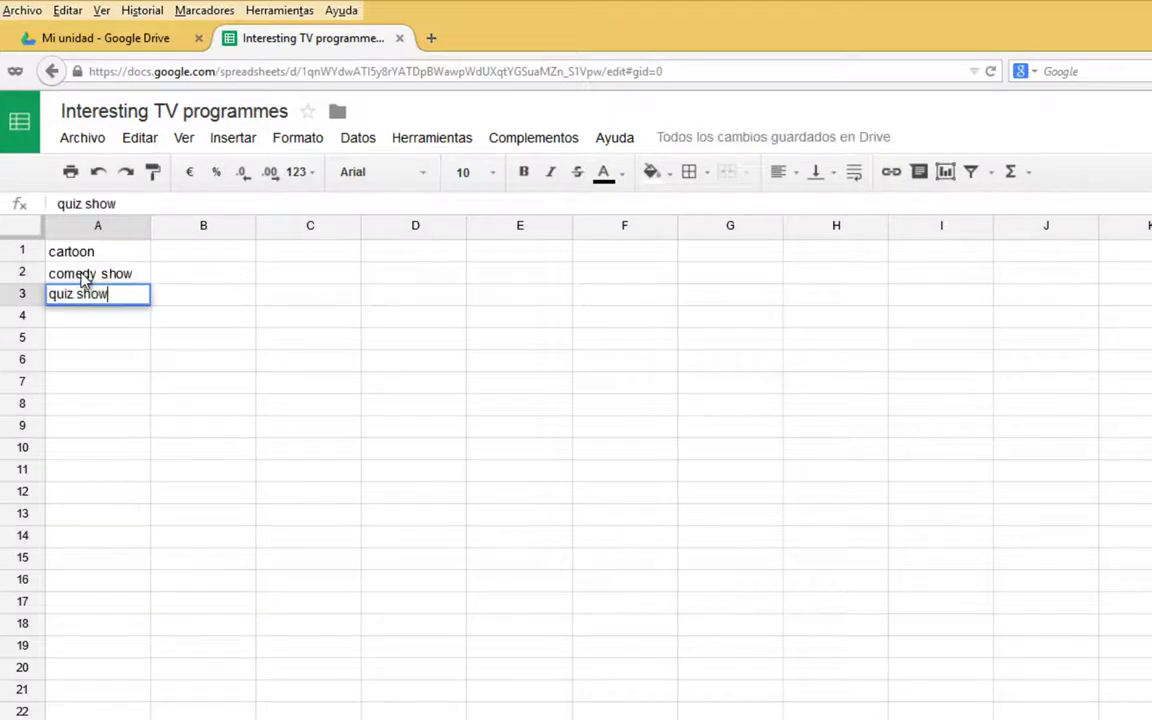
key(Return)
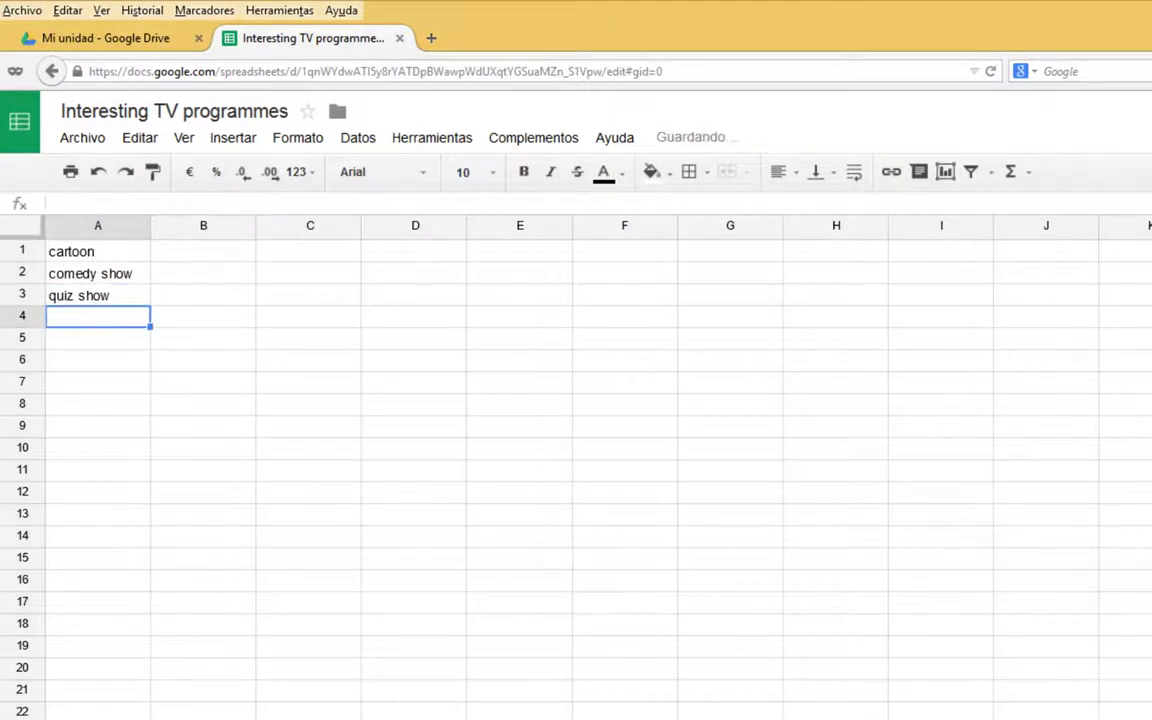
key(alt+Tab)
click(537, 521)
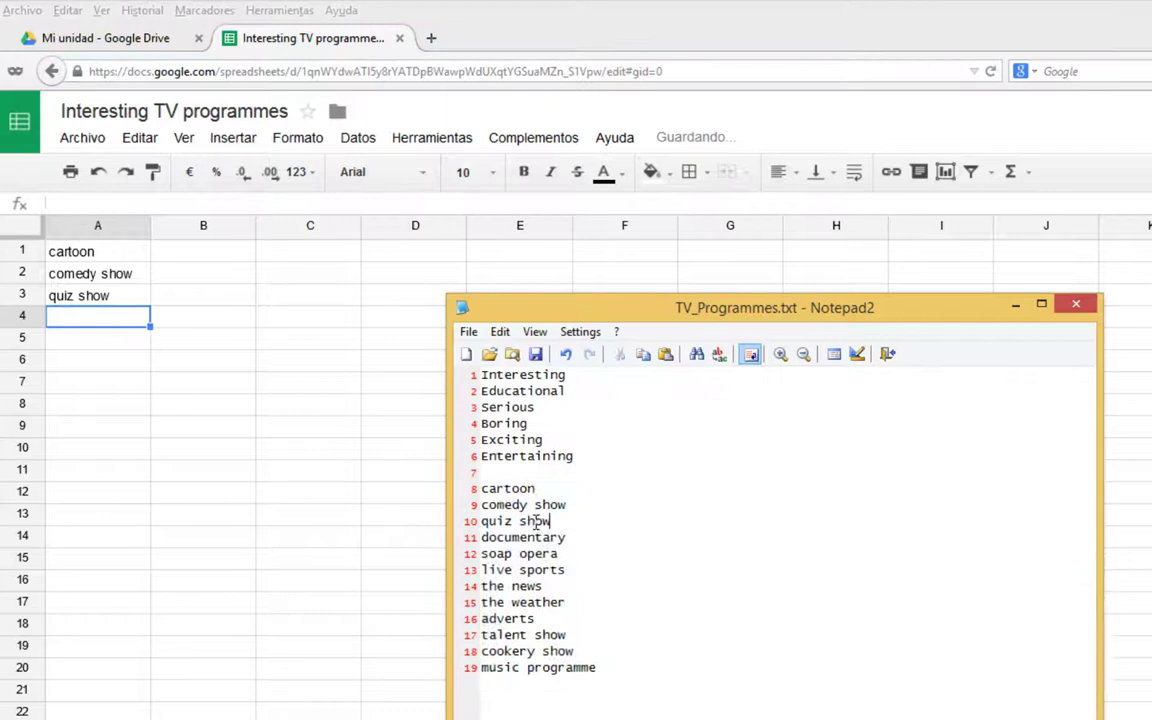
Select lines 11–19 in Notepad2, documentary through music programme, for copying.
click(483, 539)
drag(494, 545, 610, 679)
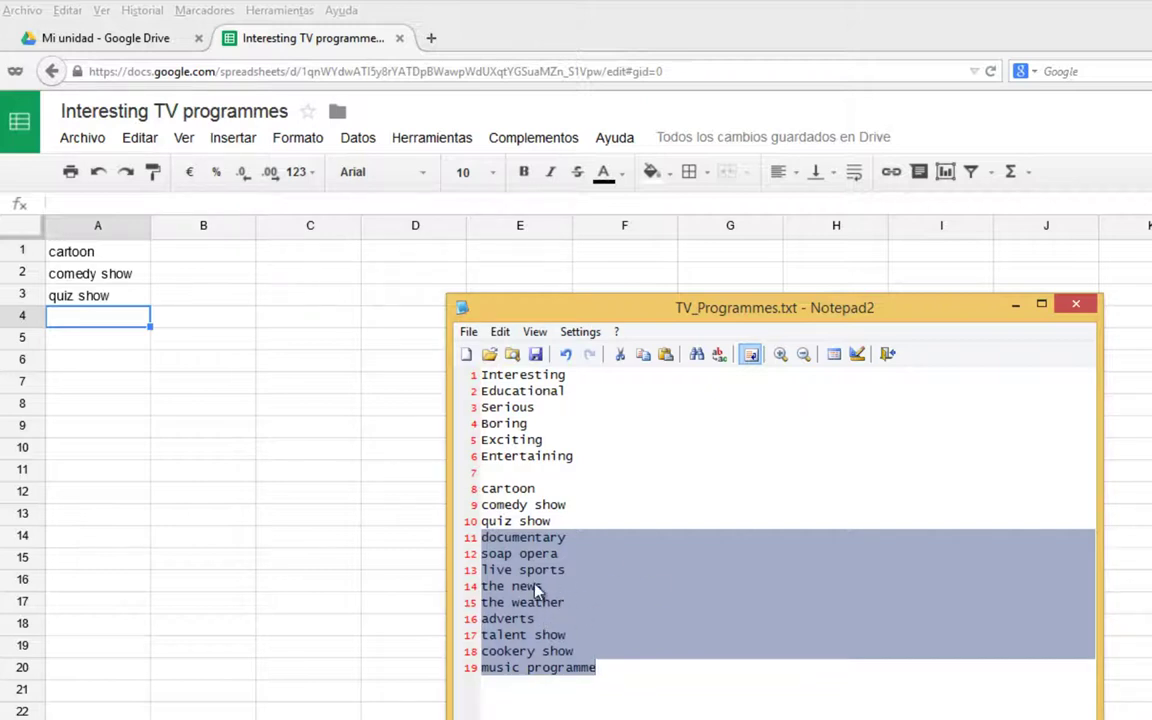
right_click(537, 589)
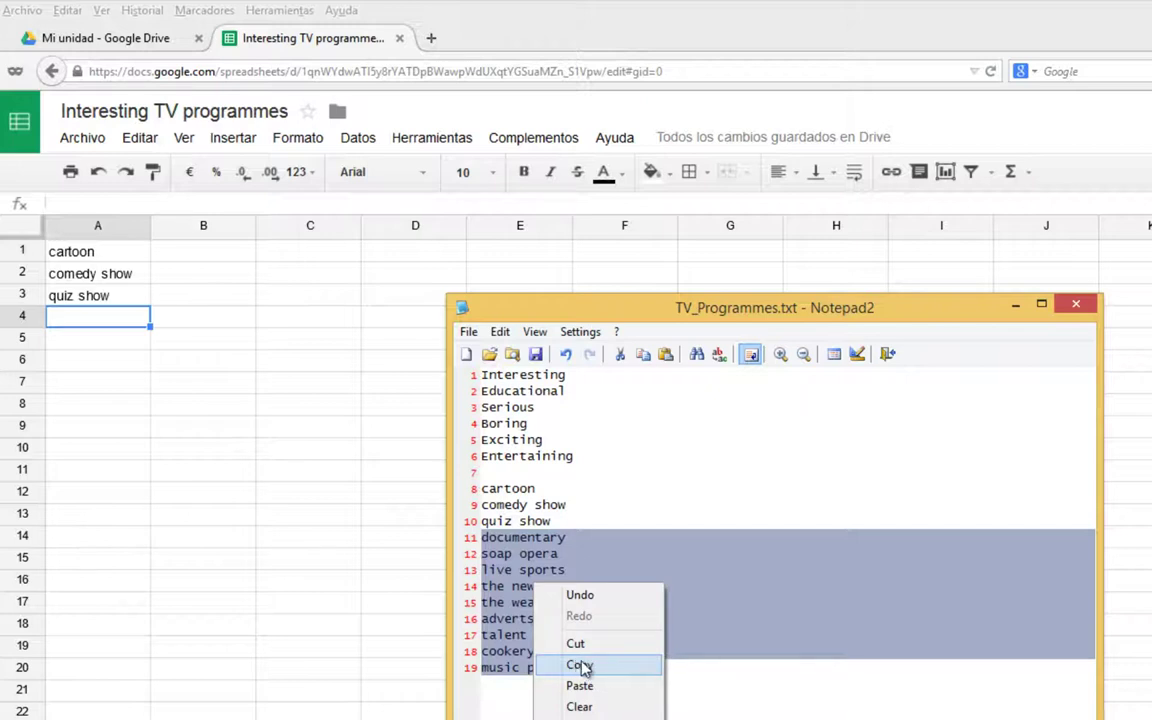
click(500, 332)
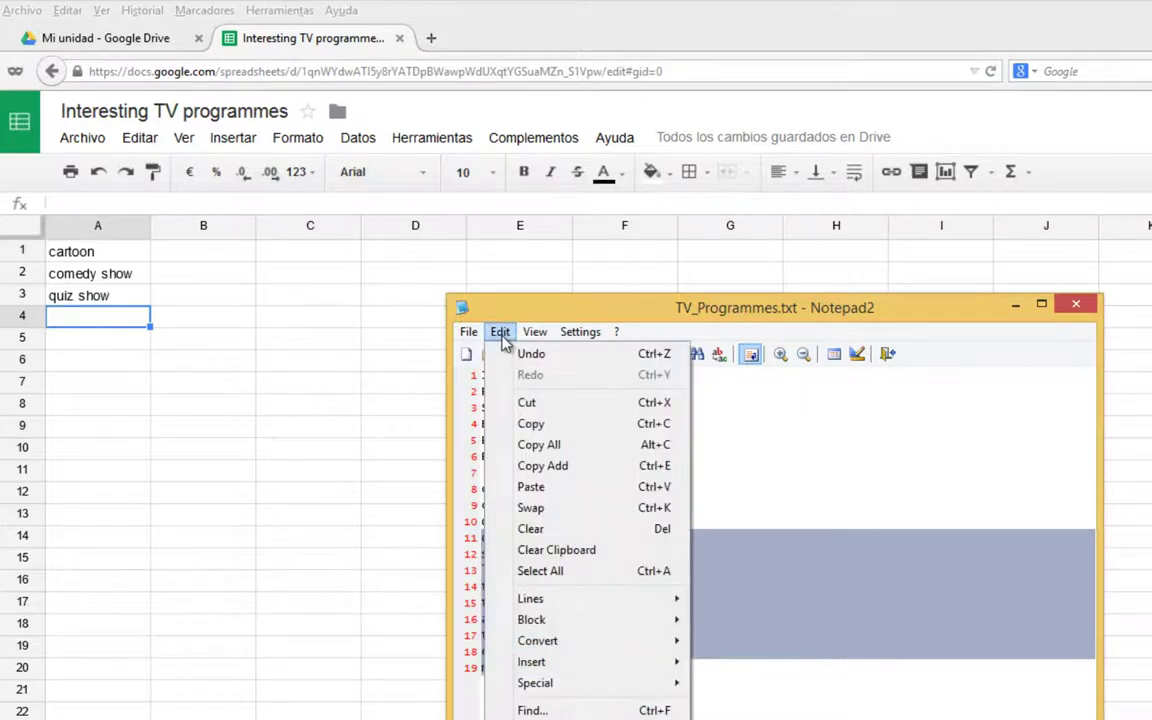
click(861, 491)
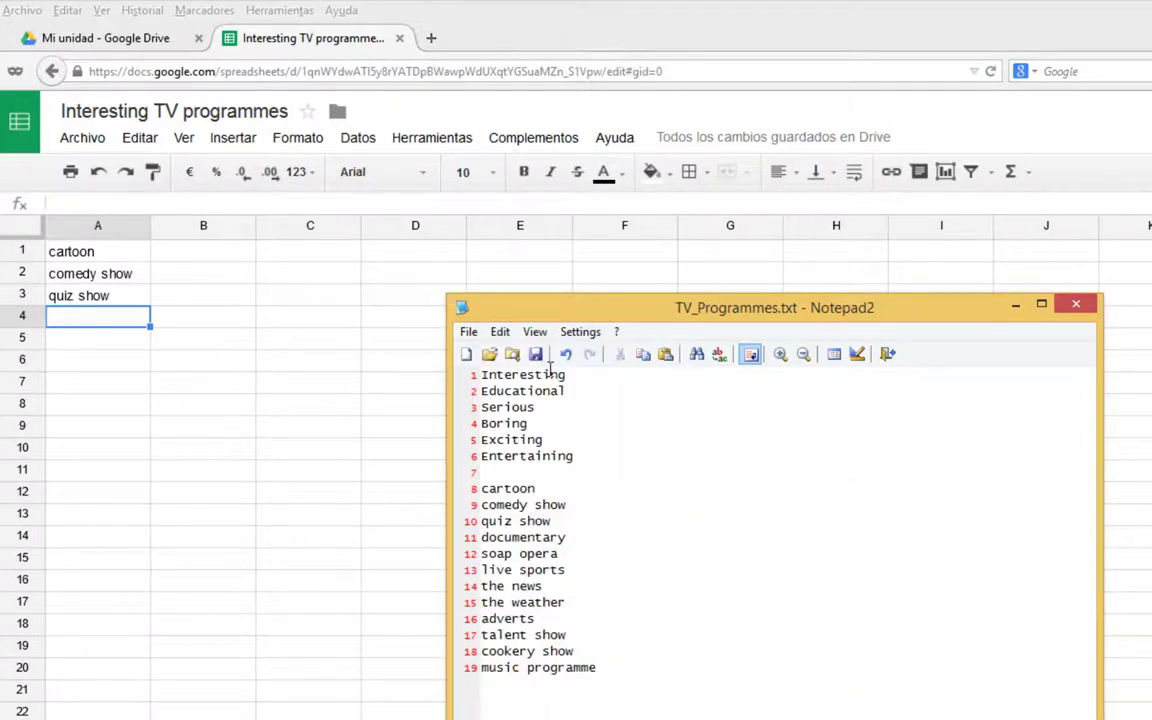
drag(599, 668, 466, 543)
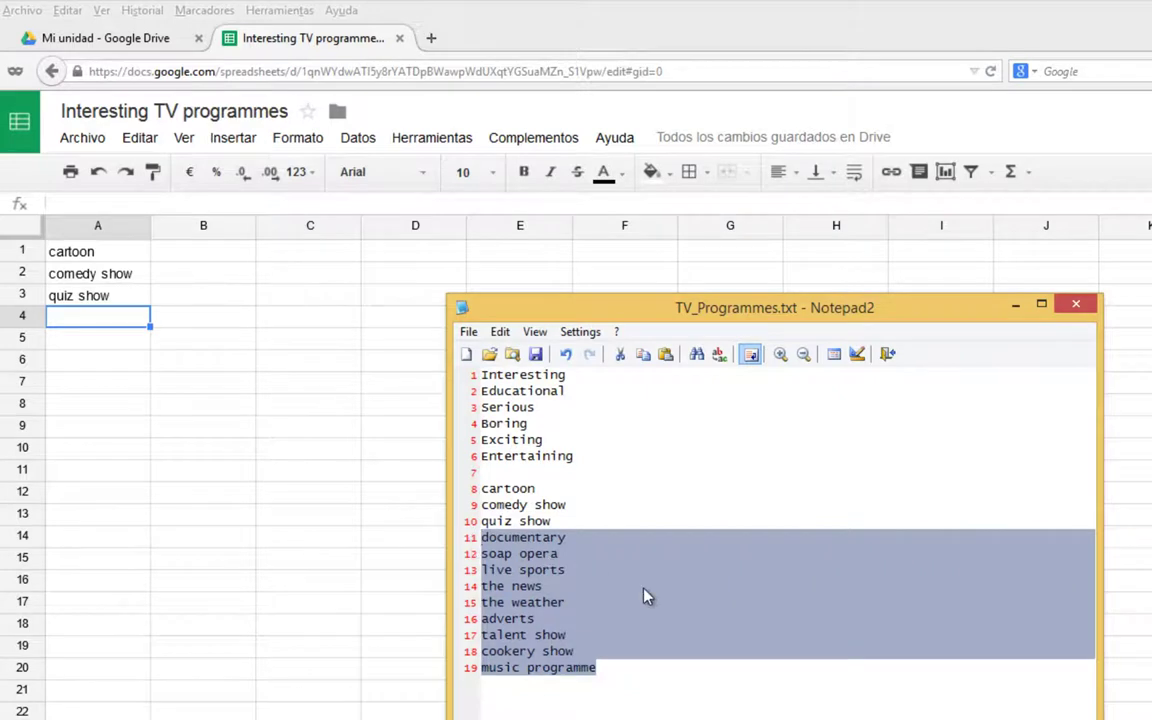
Paste the nine programme names into A4:A12.
click(88, 325)
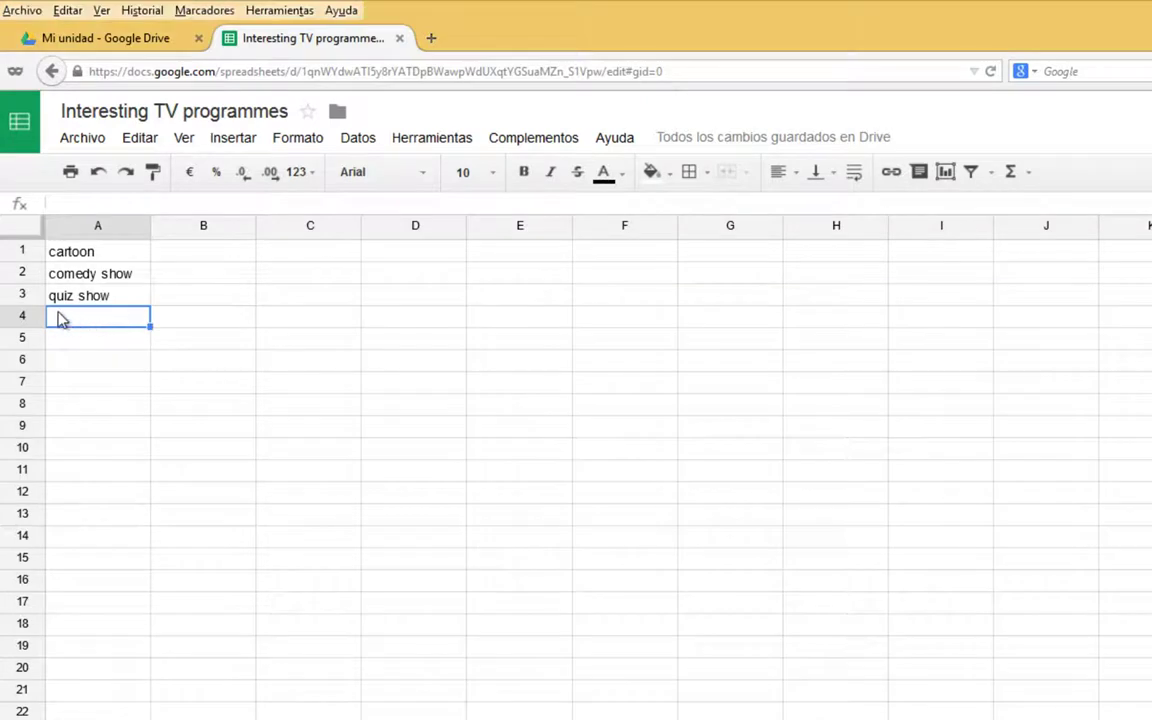
right_click(72, 323)
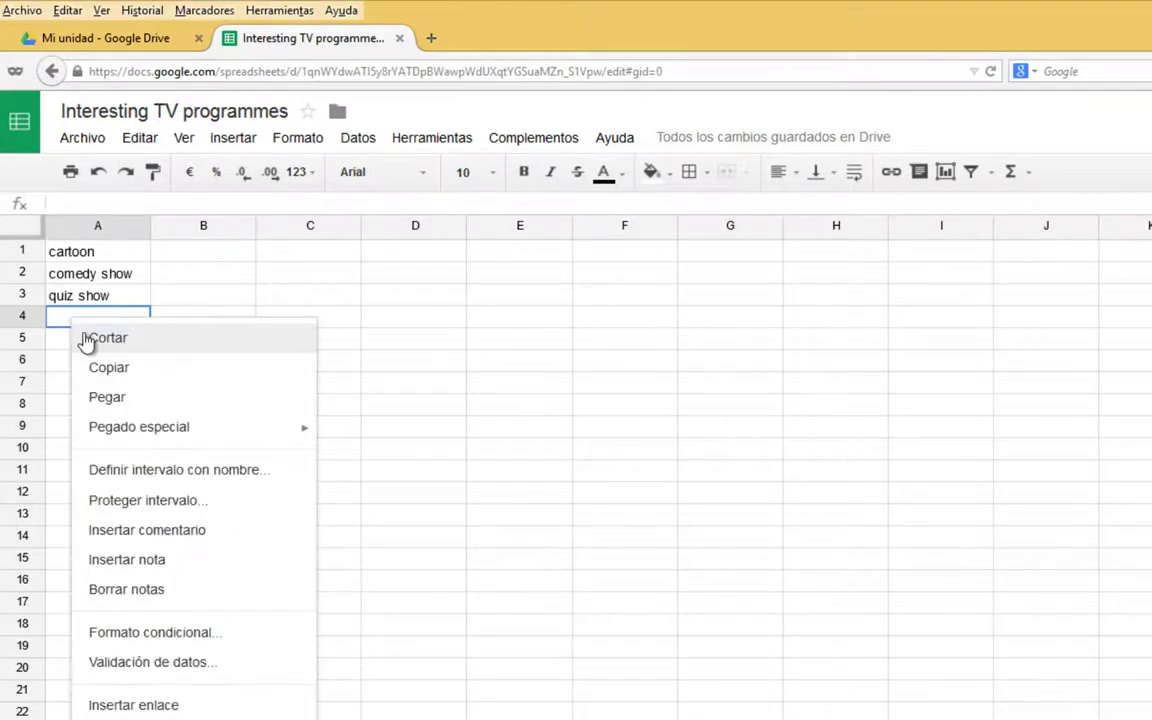
click(141, 145)
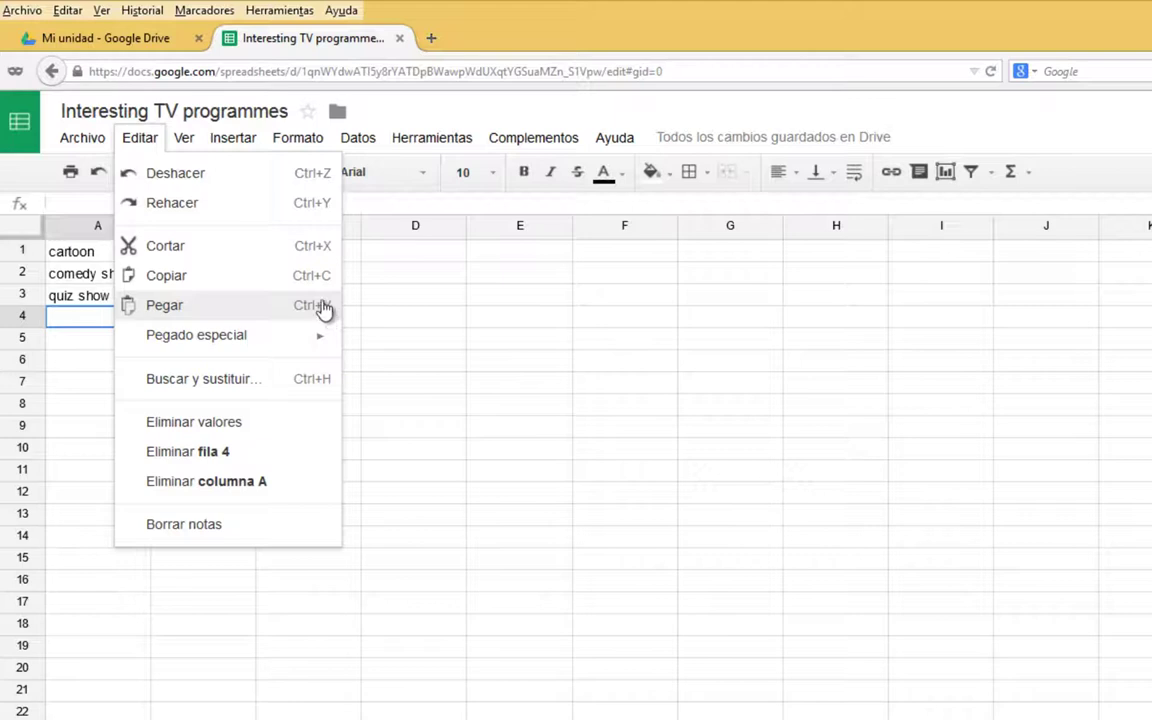
click(138, 138)
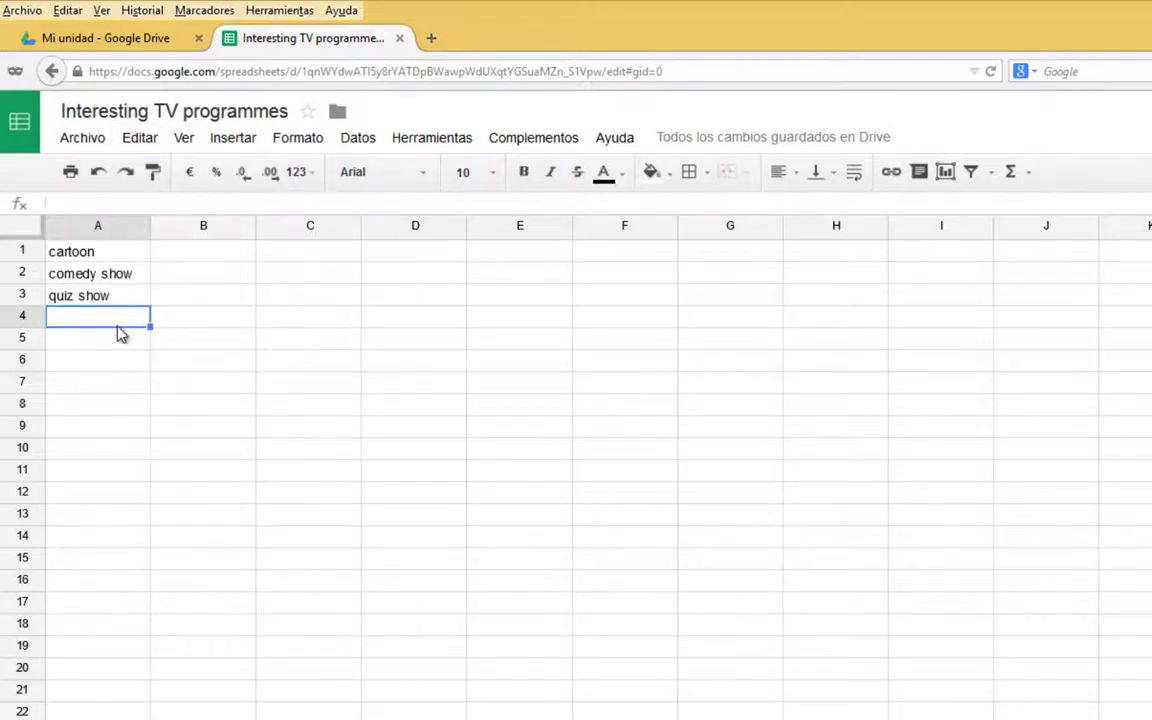
key(ctrl+v)
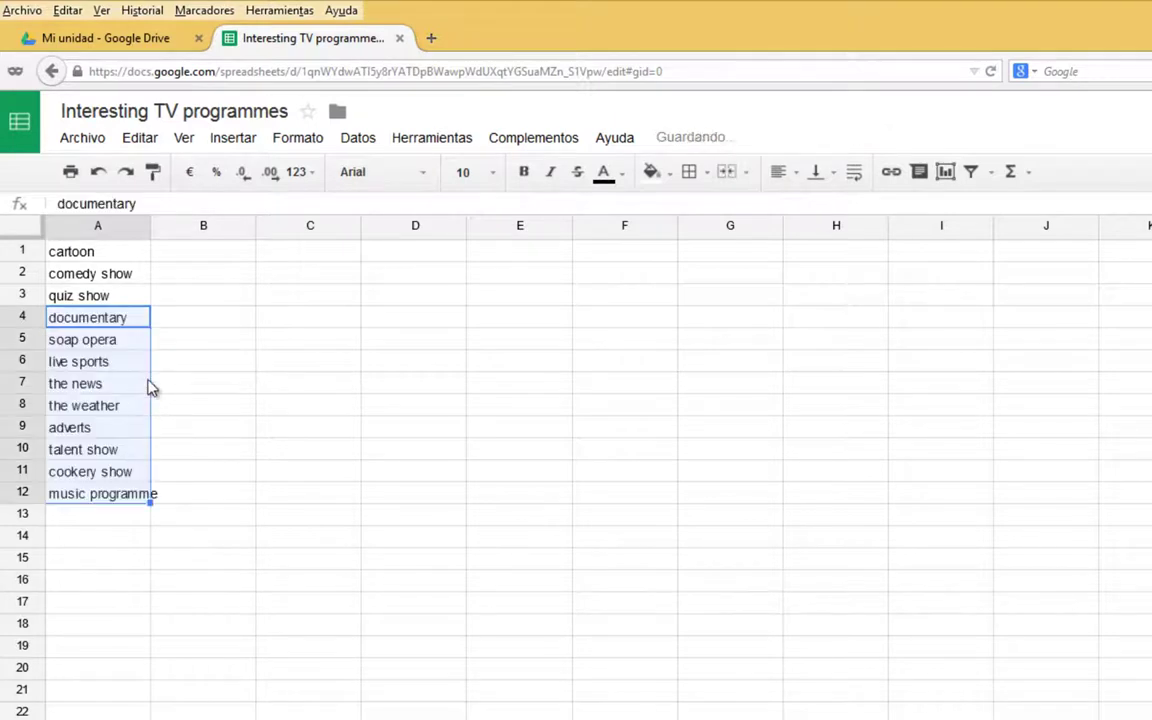
Enter scores 5, 4, 6, 7, 8, 9, 5, 5 in B1:B8.
click(205, 250)
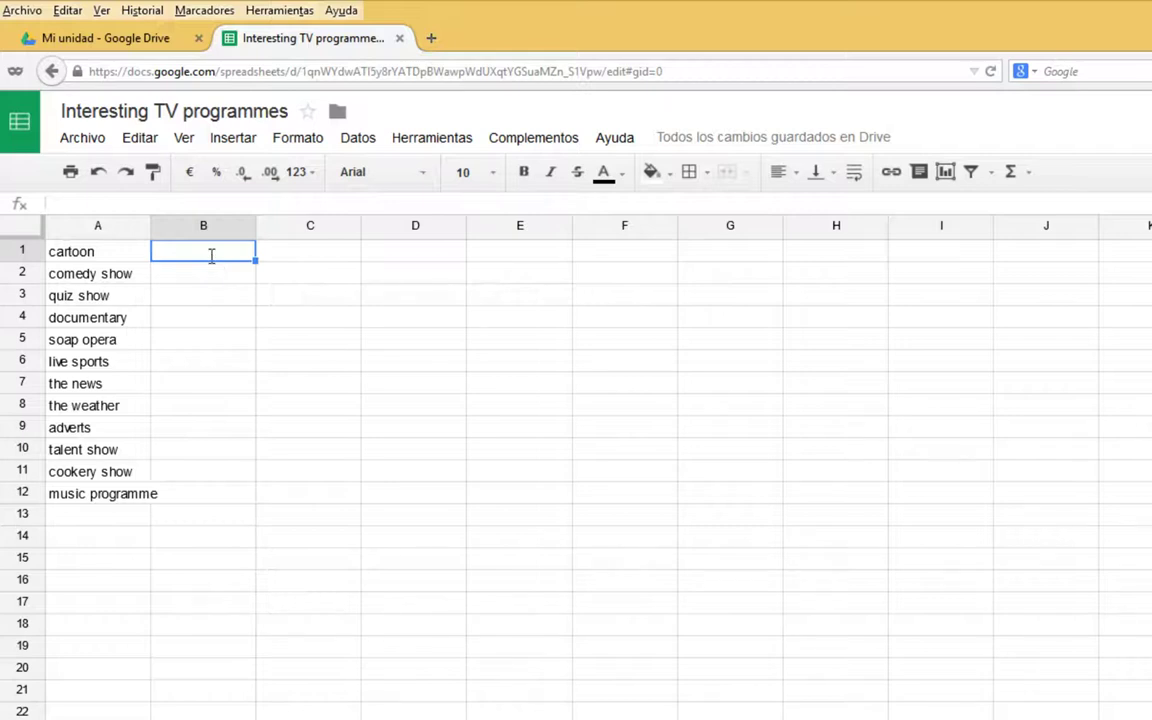
text(5 4 6 7 8 9)
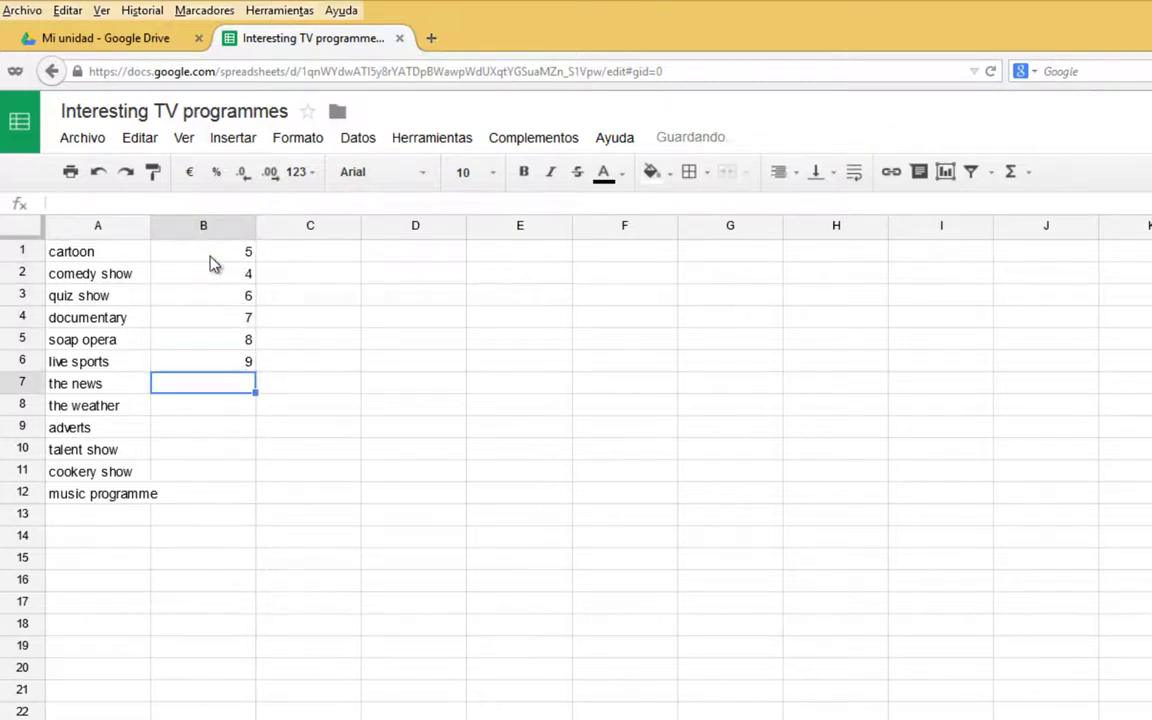
key(Return)
text(5)
key(Up)
text(5)
key(Return)
Score adverts 2, talent show 5, cookery show 6 and music programme 1 in B9:B12.
key(Return)
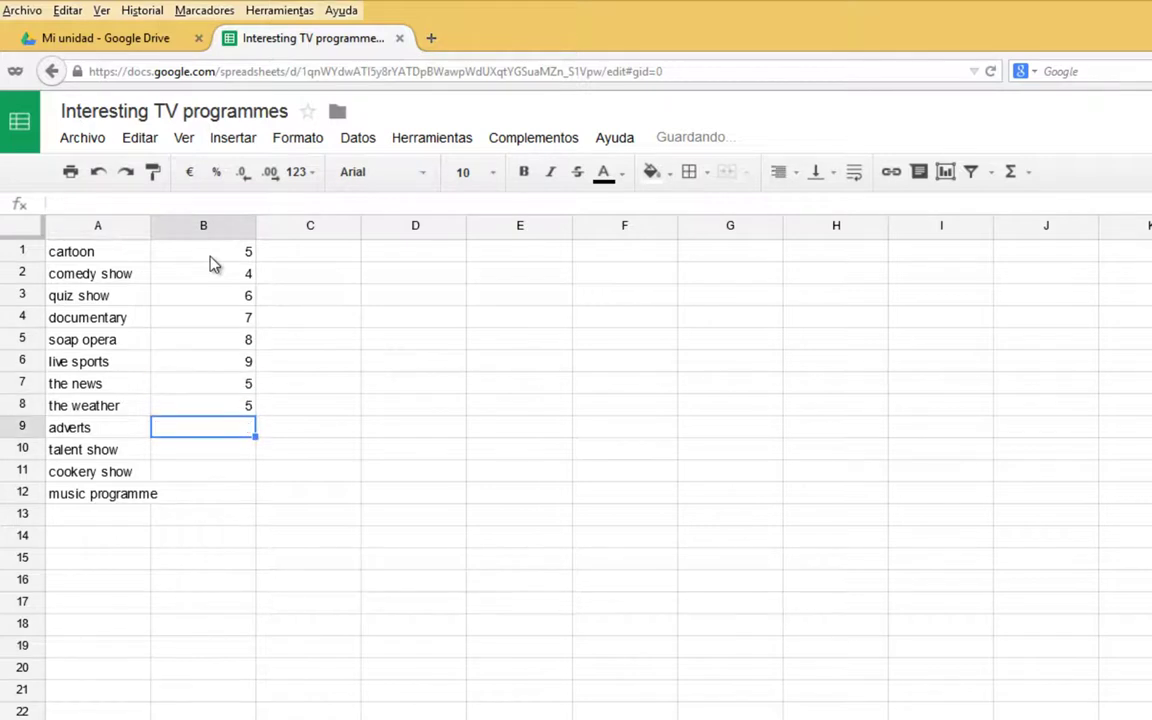
text(42)
key(Return)
key(Up)
text(2)
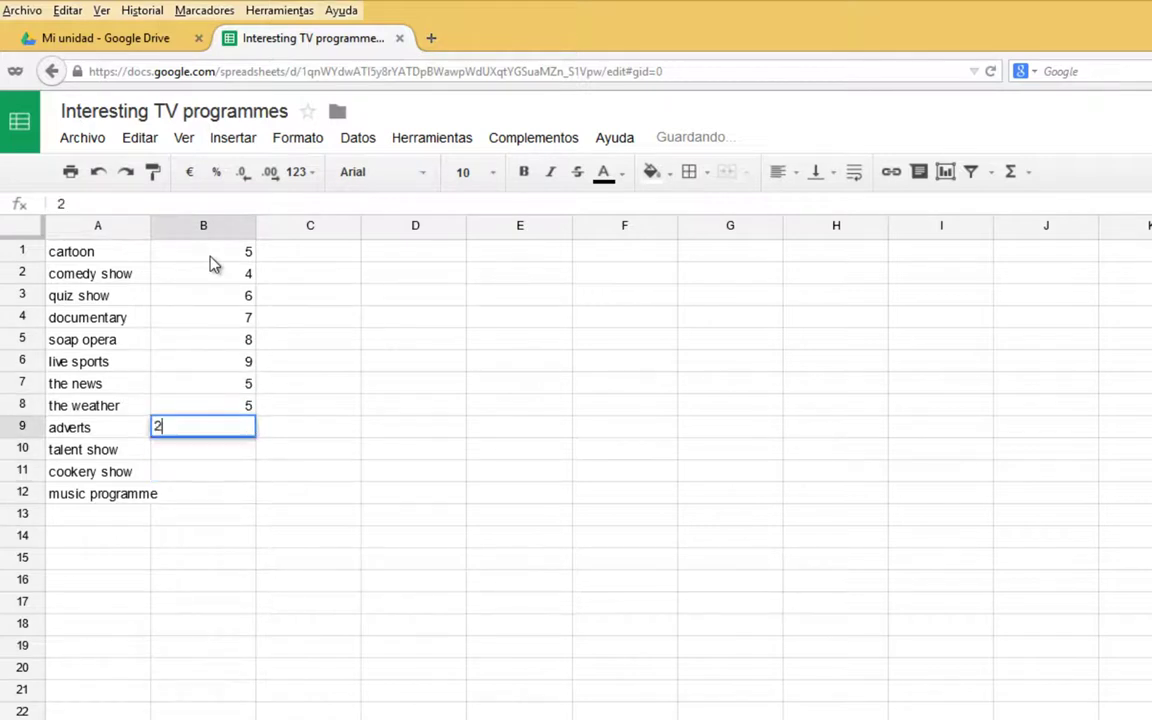
key(Return)
text(5)
key(Return)
text(6)
key(Return)
text(7)
key(Return)
key(Up)
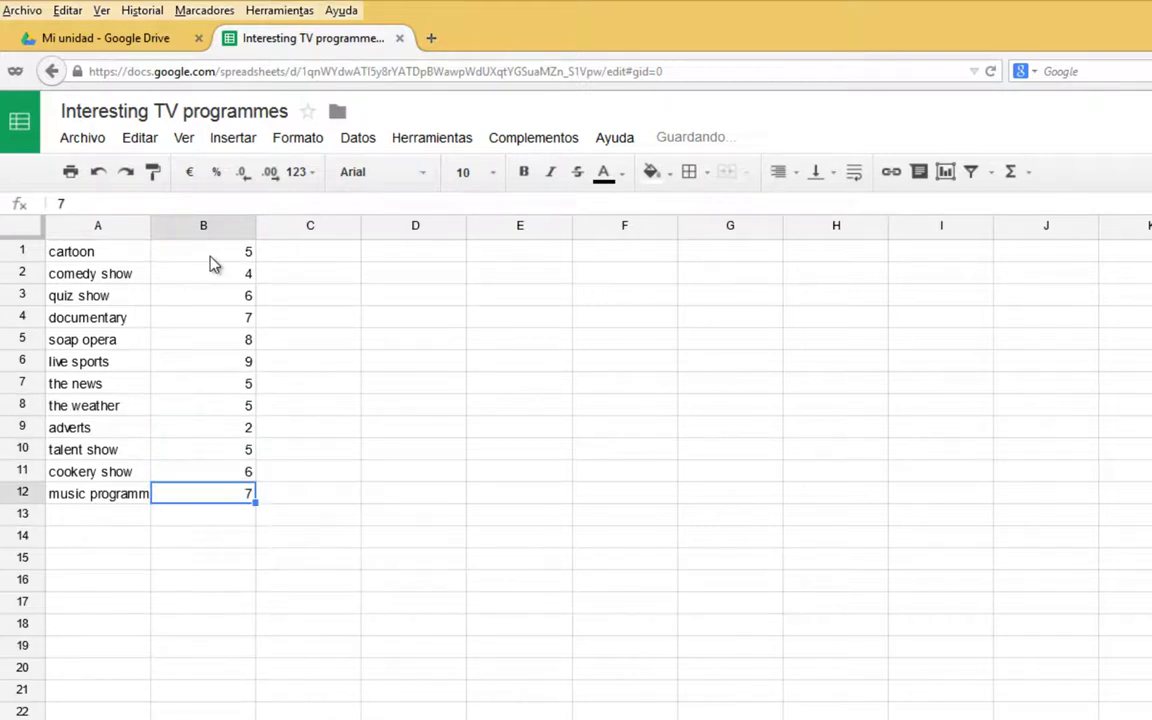
key(Delete)
text(1)
key(Return)
key(Up)
key(Up)
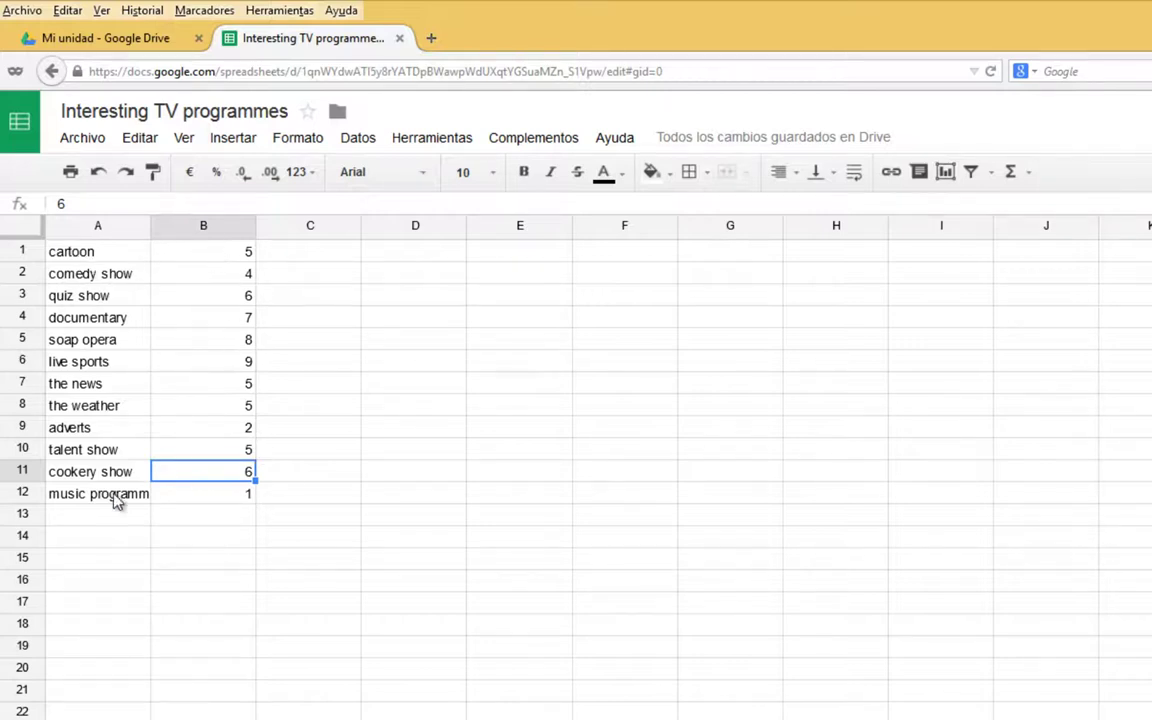
Insert a chart of A1:B12 and preview it as a column chart.
click(231, 140)
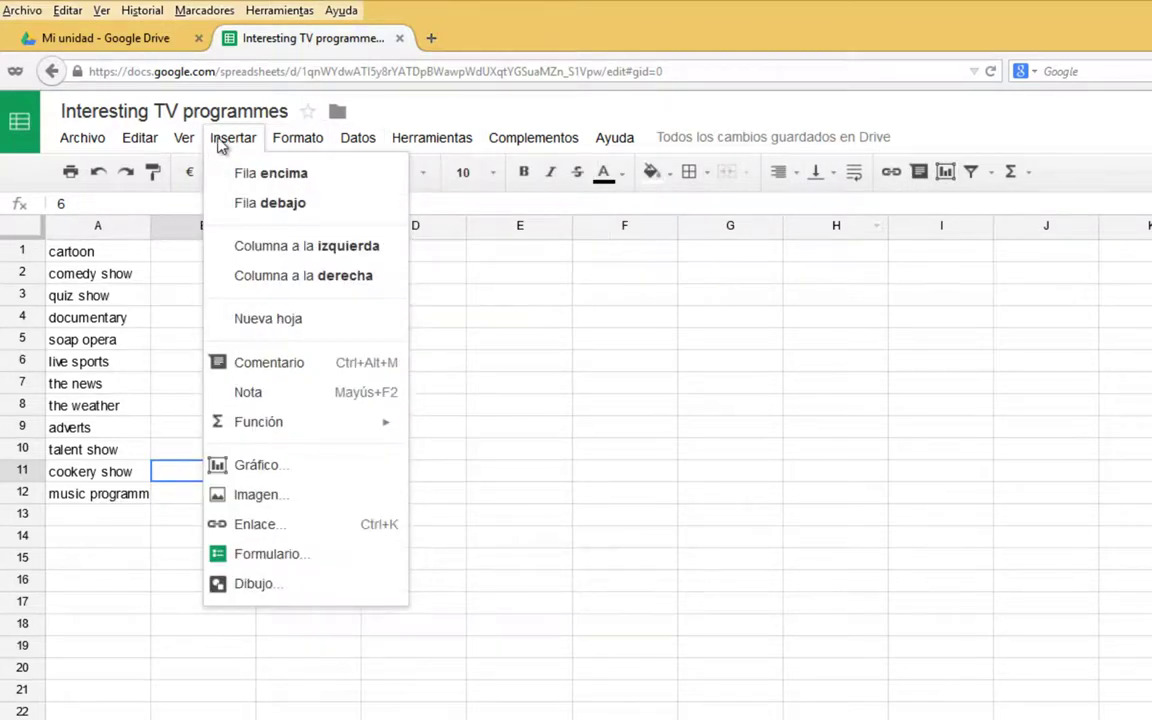
click(235, 467)
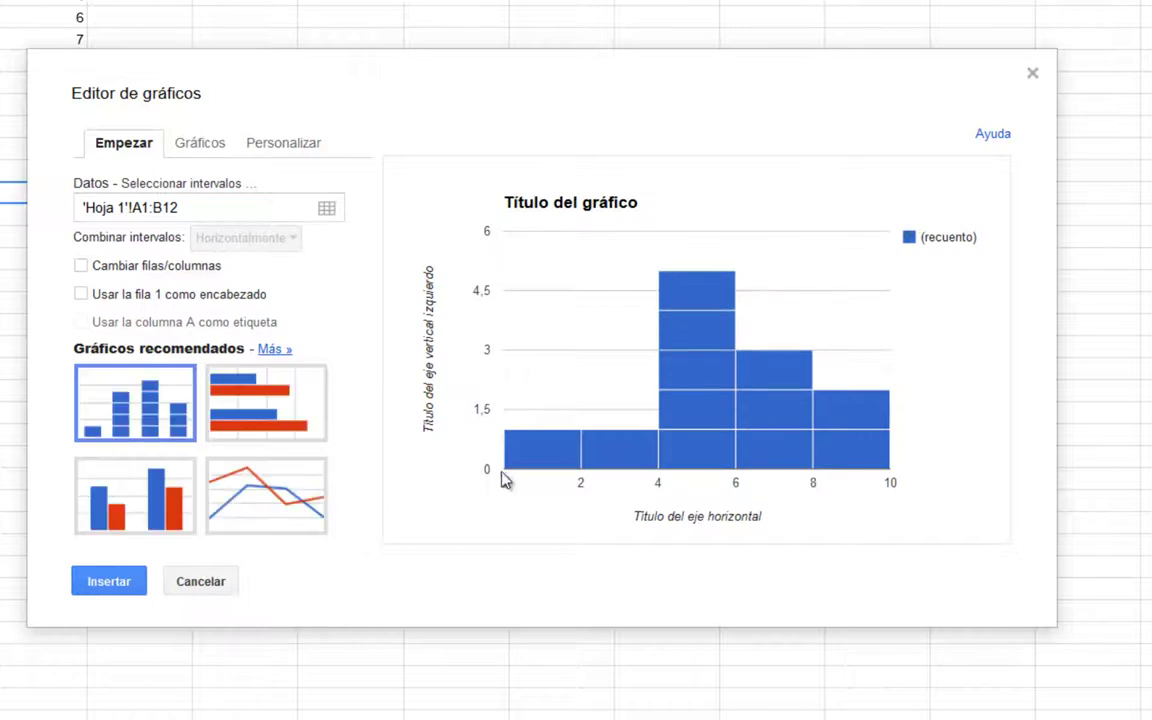
mouse_move(543, 466)
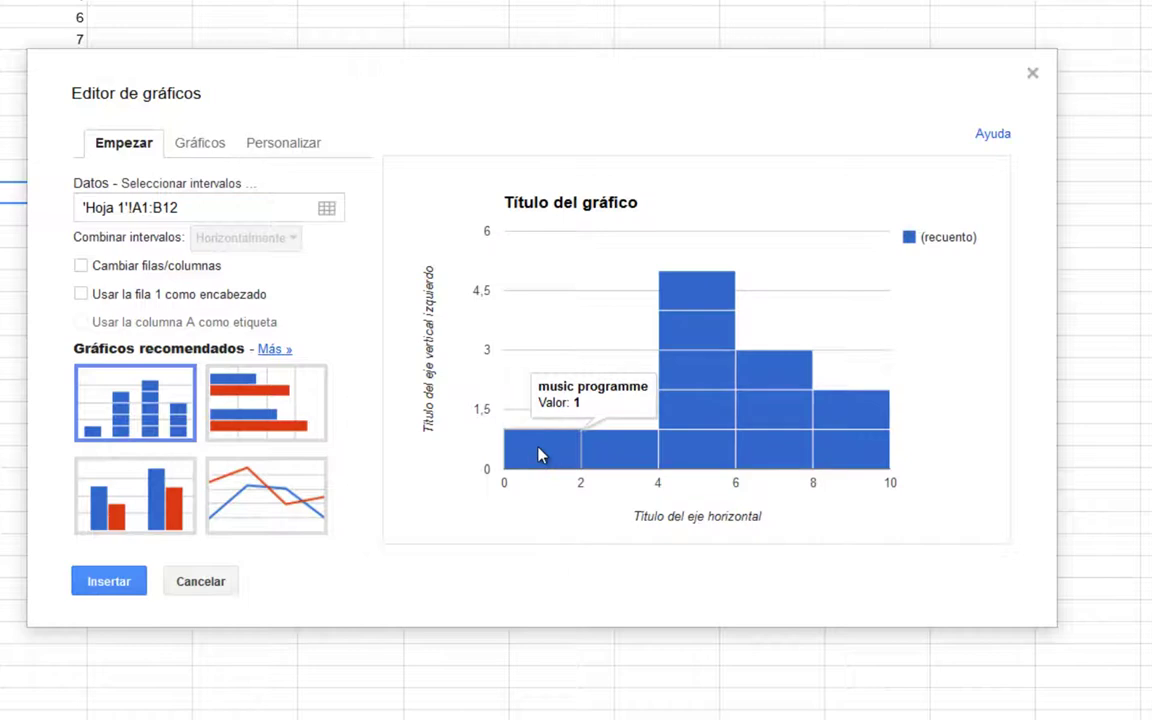
mouse_move(628, 464)
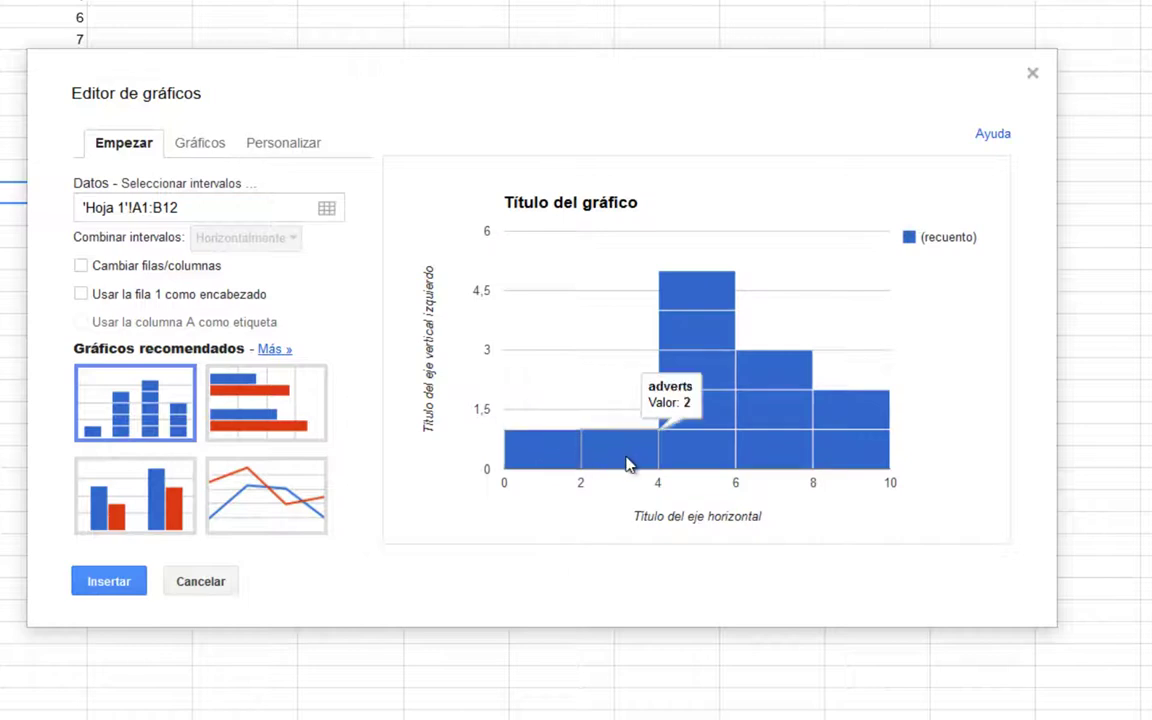
mouse_move(698, 458)
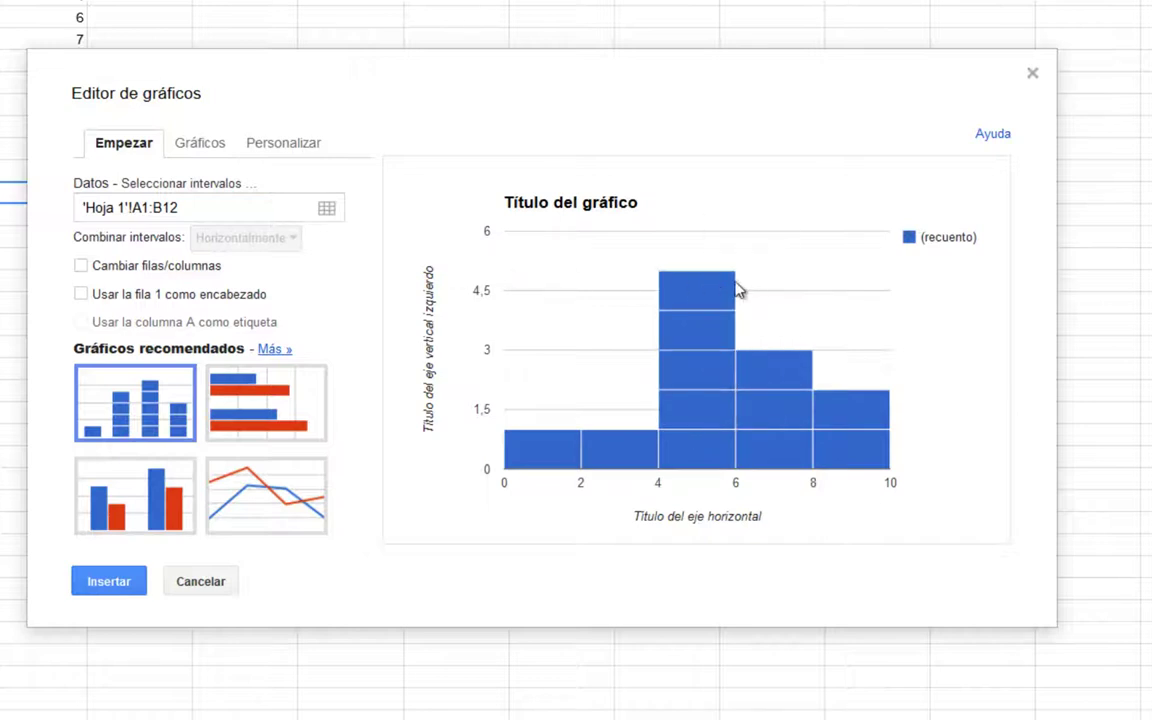
mouse_move(680, 289)
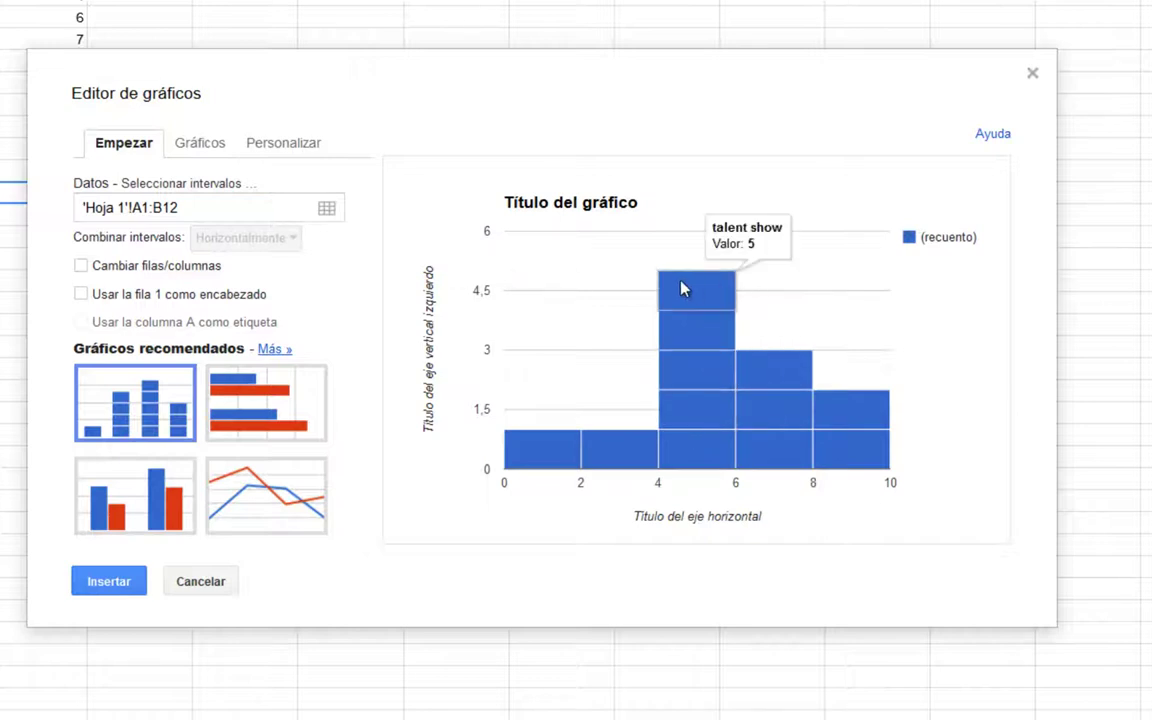
click(142, 493)
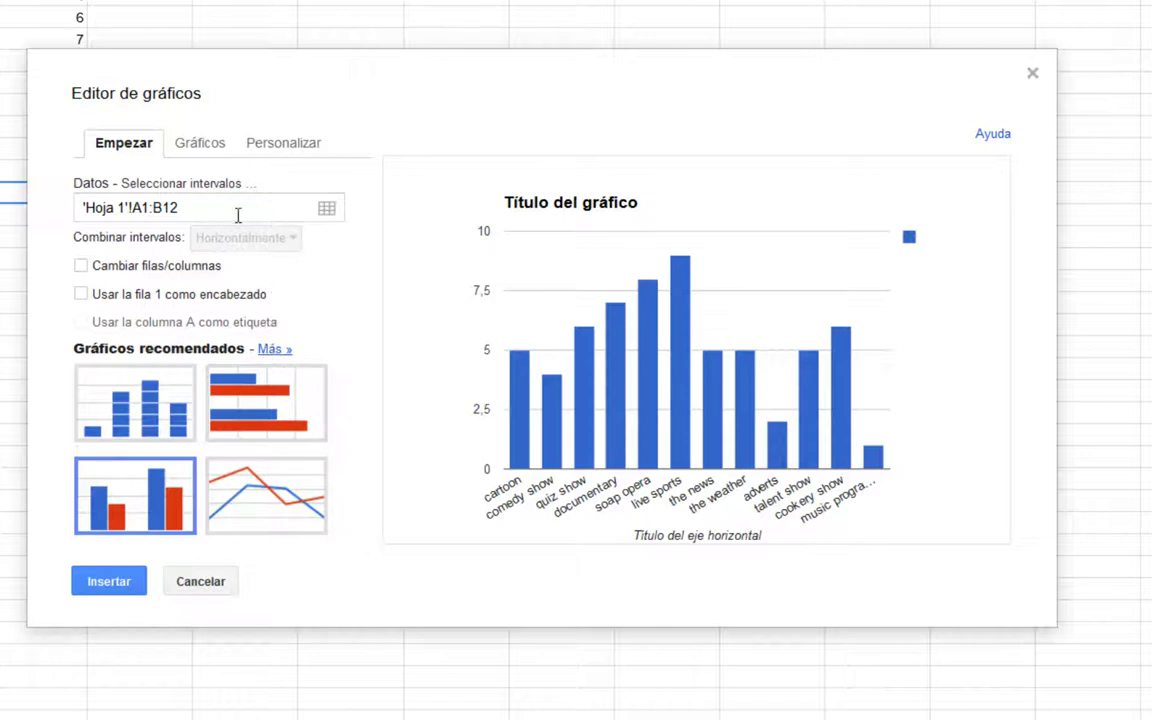
Compare bar, donut and flat pie previews, then set the chart to gráfico circular 3D.
click(204, 148)
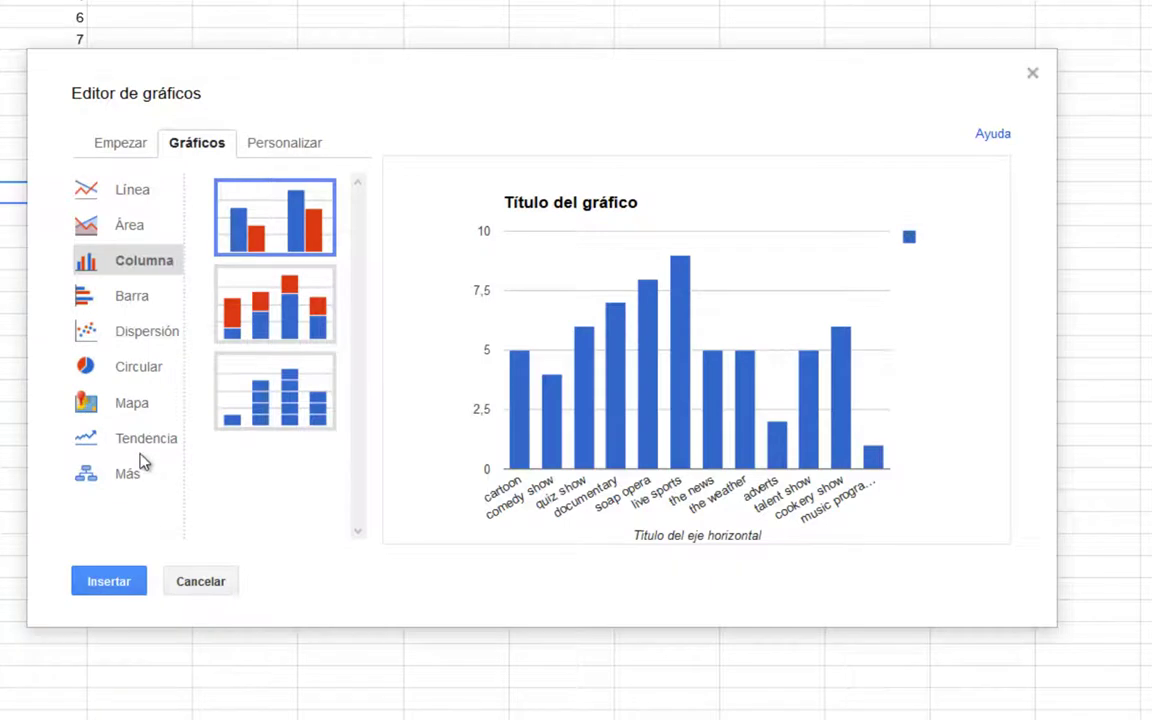
click(131, 300)
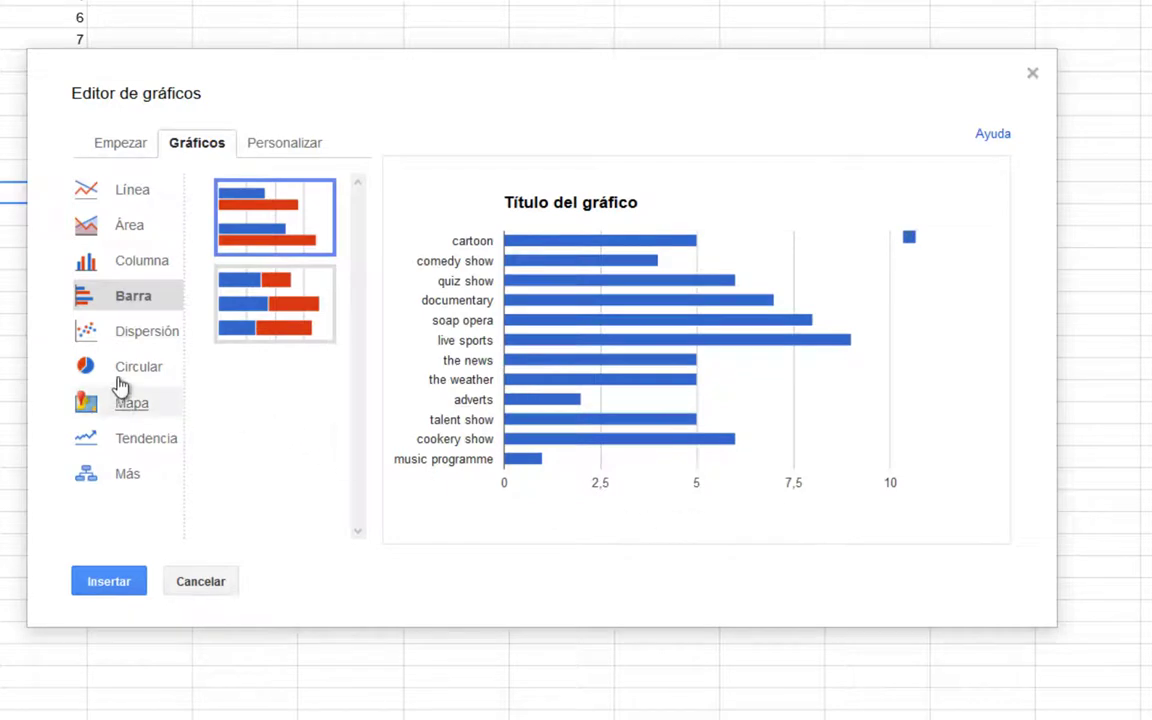
click(128, 370)
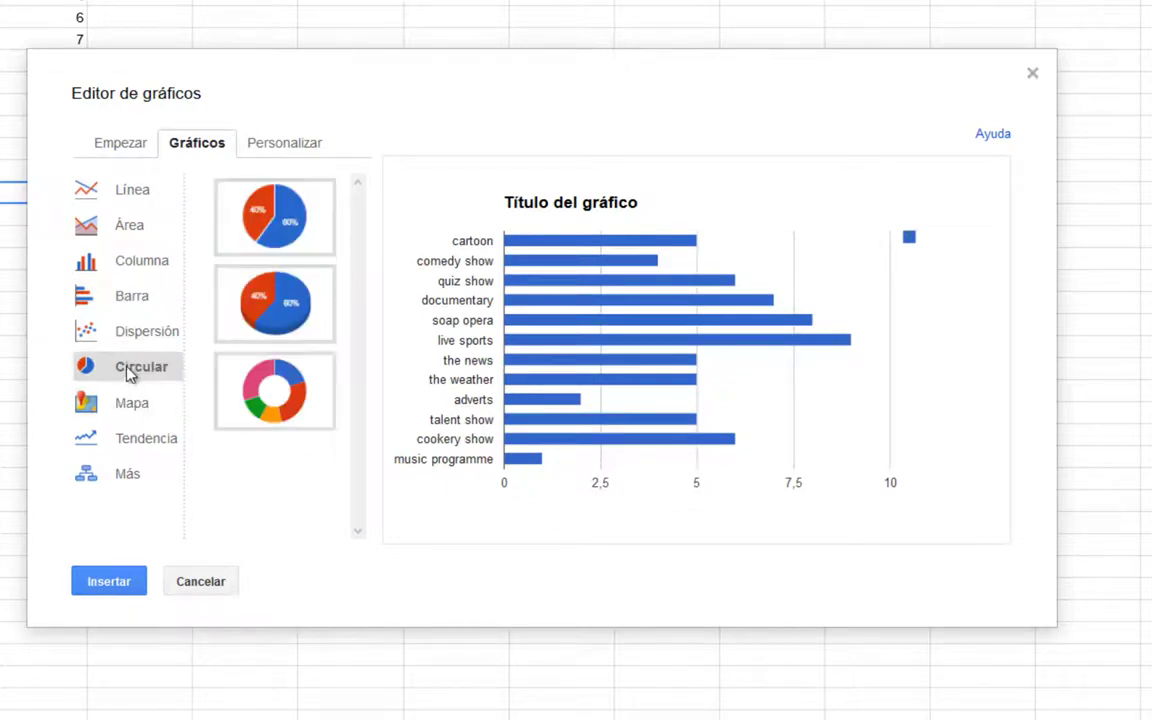
click(272, 306)
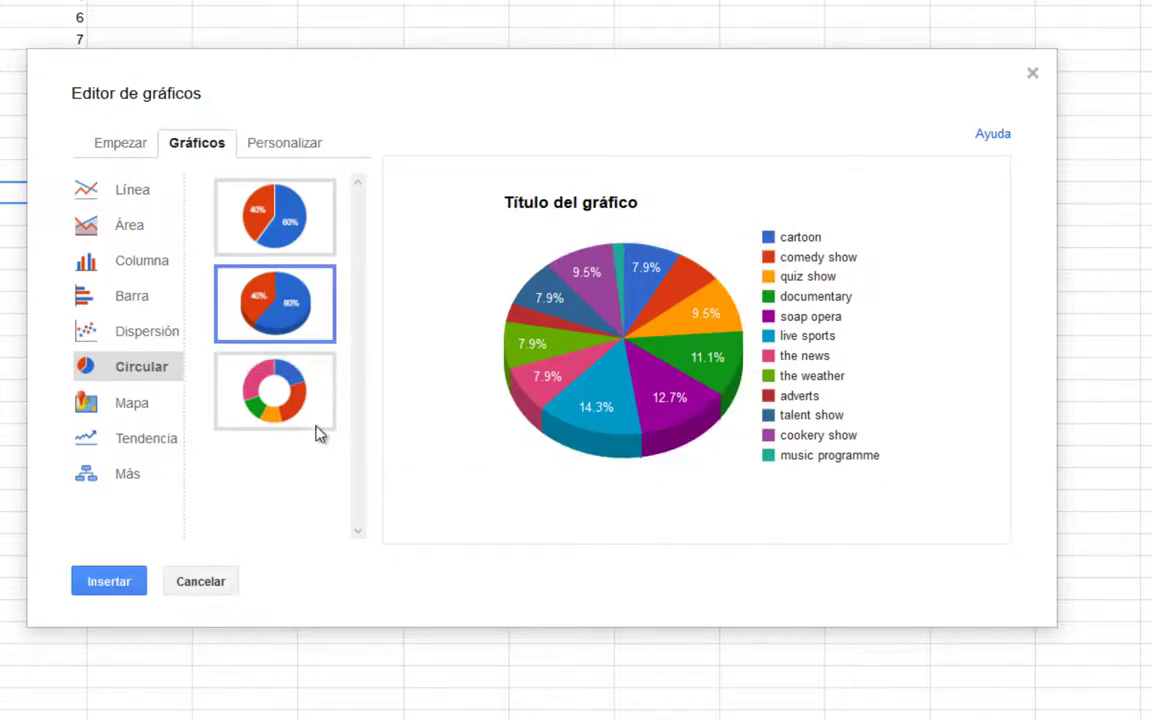
click(230, 392)
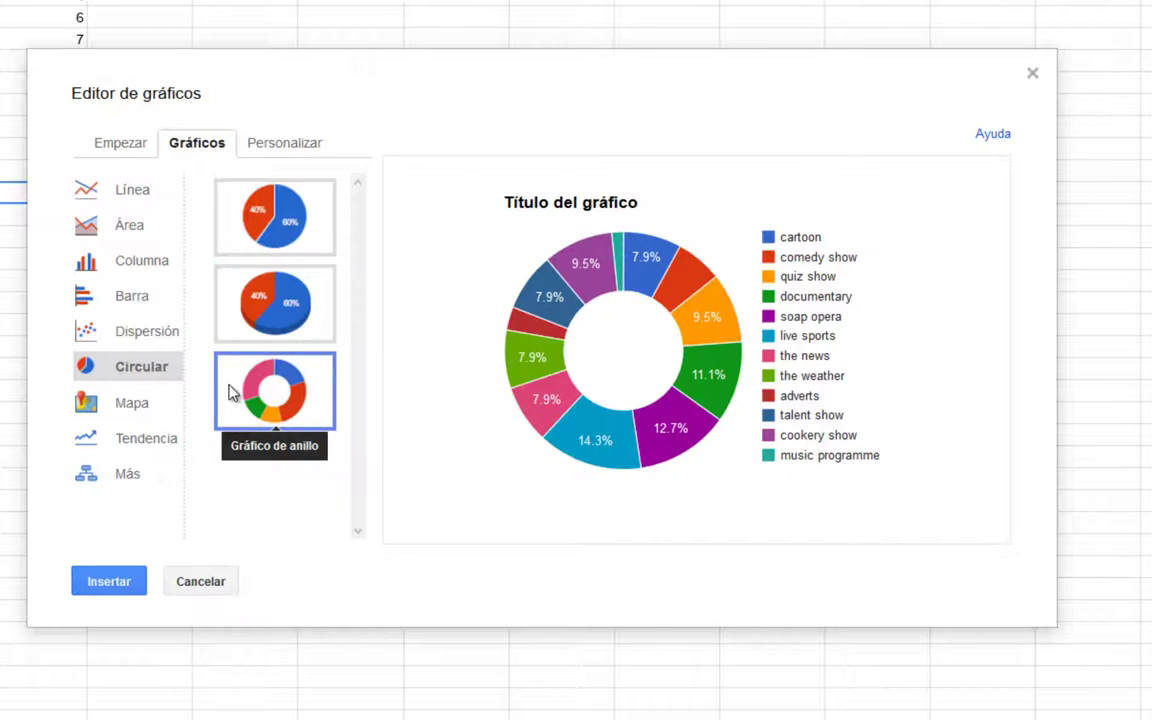
click(286, 304)
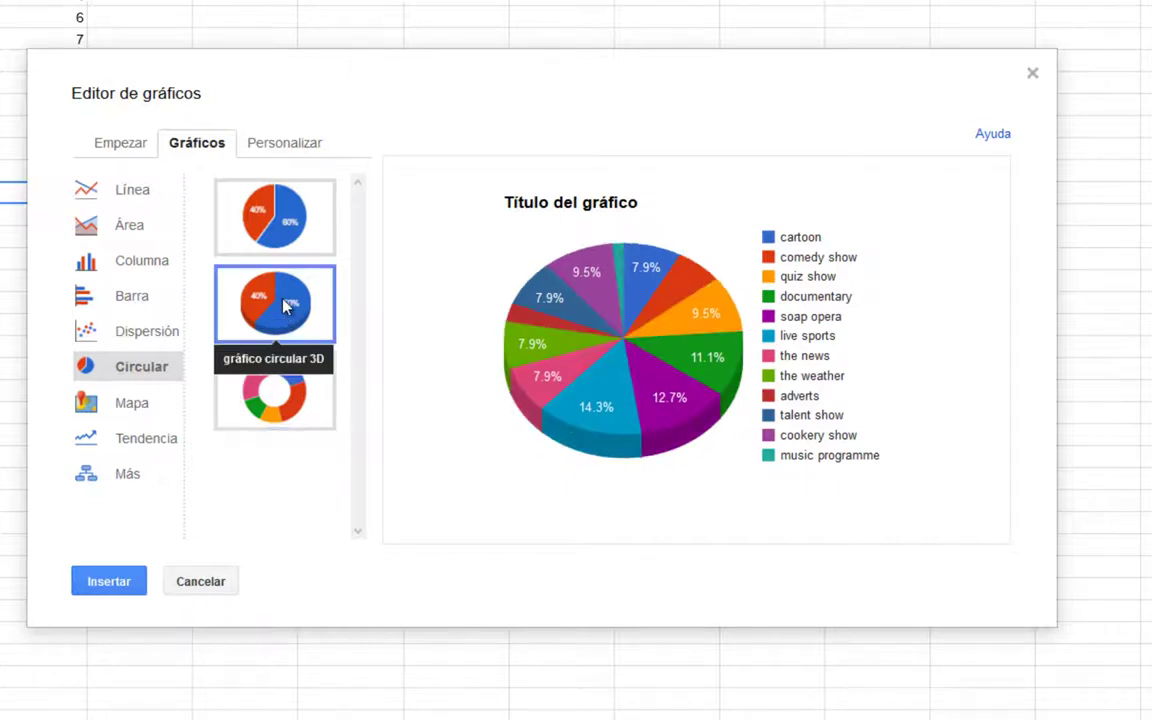
click(295, 229)
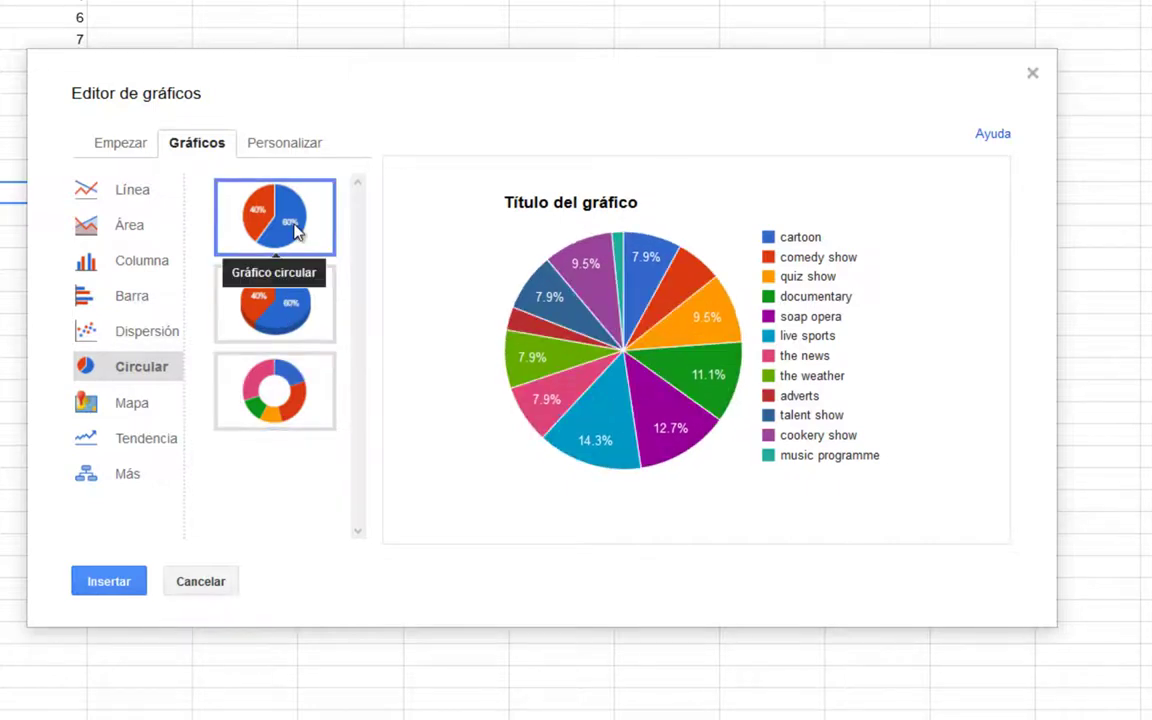
click(292, 328)
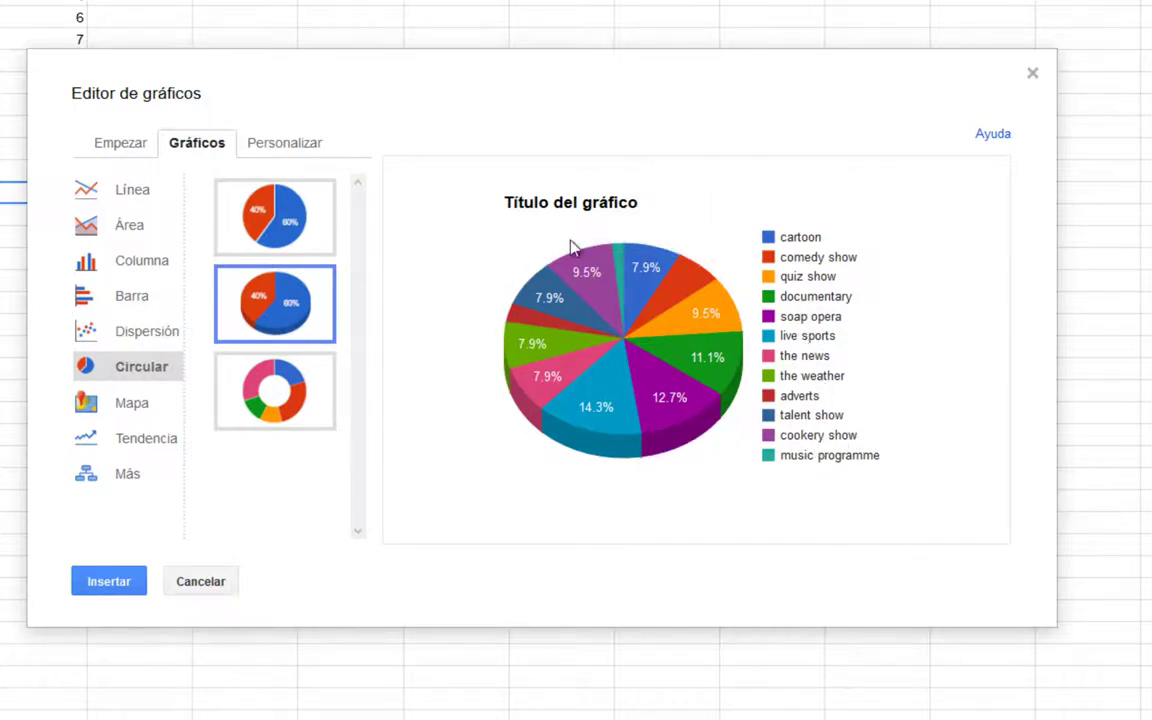
mouse_move(595, 282)
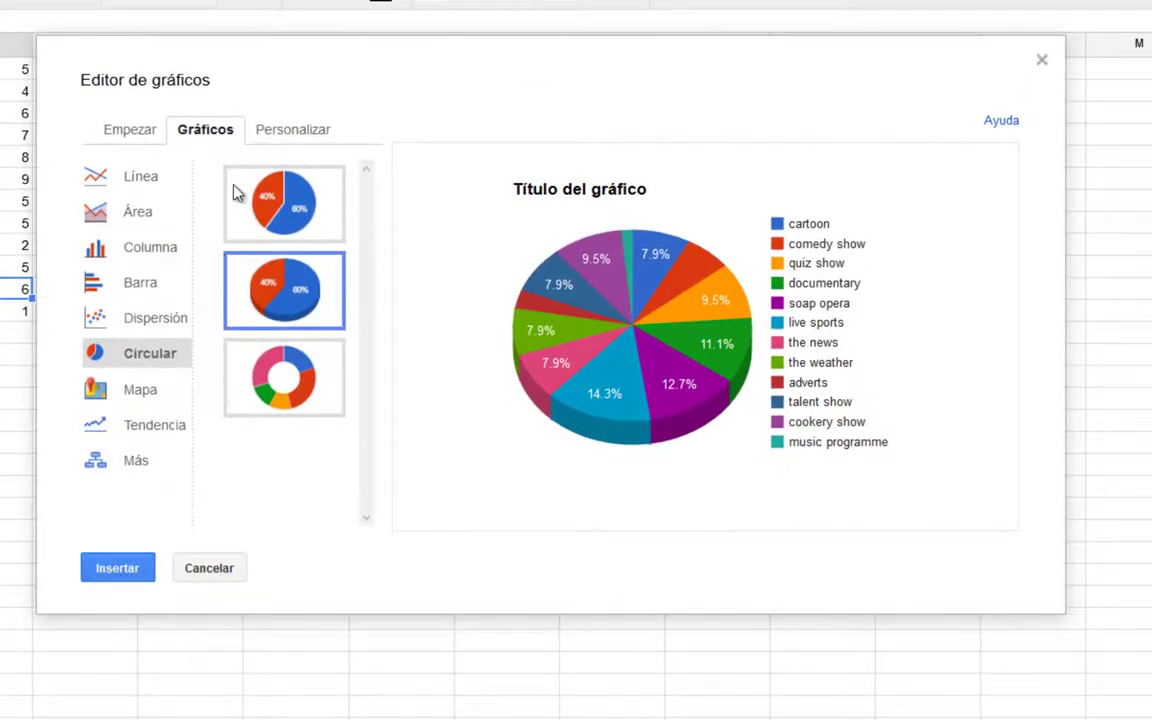
Replace the chart title with 'Interesting TV programmes' and insert the 3D pie chart into the sheet.
click(292, 138)
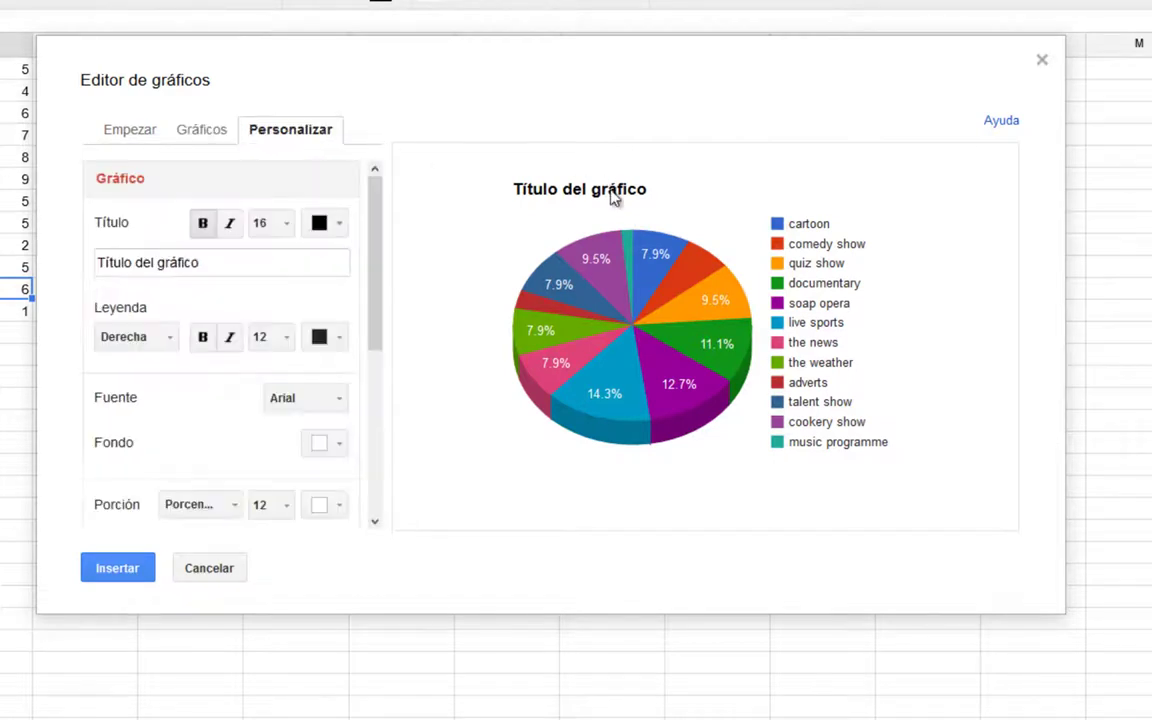
drag(230, 265, 55, 270)
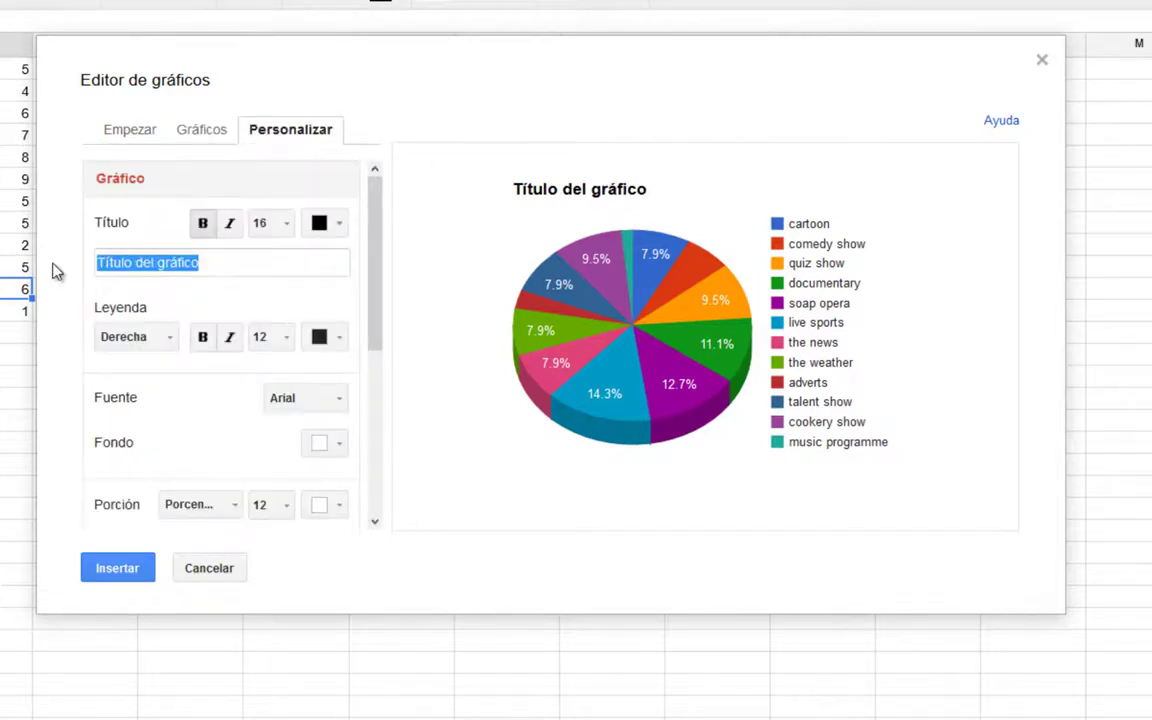
text(Interesting TV programmes)
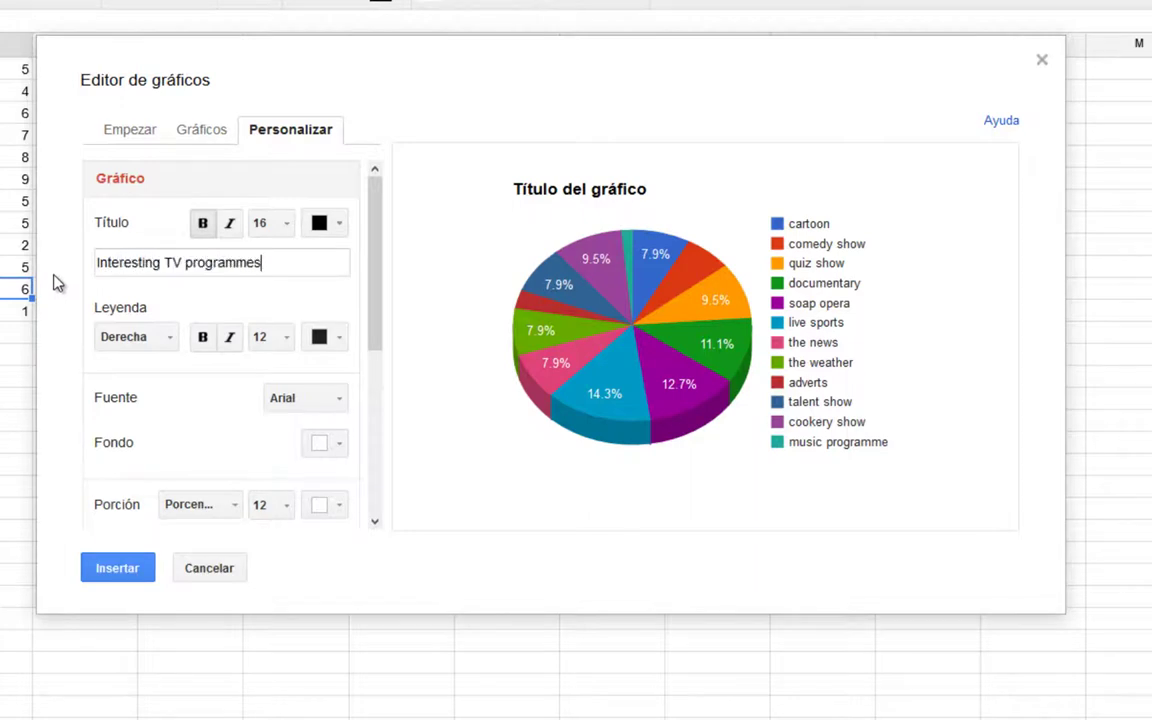
click(108, 575)
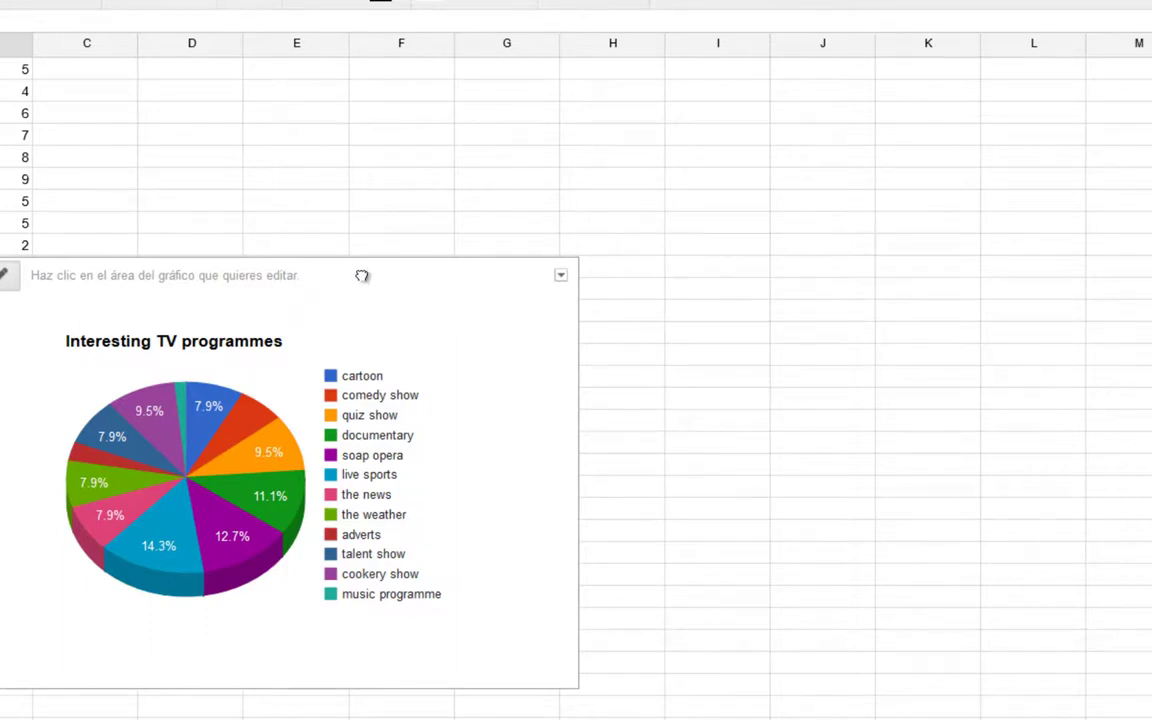
Move the chart beside the data and change live sports in B6 to 10, so it reaches 15.6%.
drag(362, 276, 463, 87)
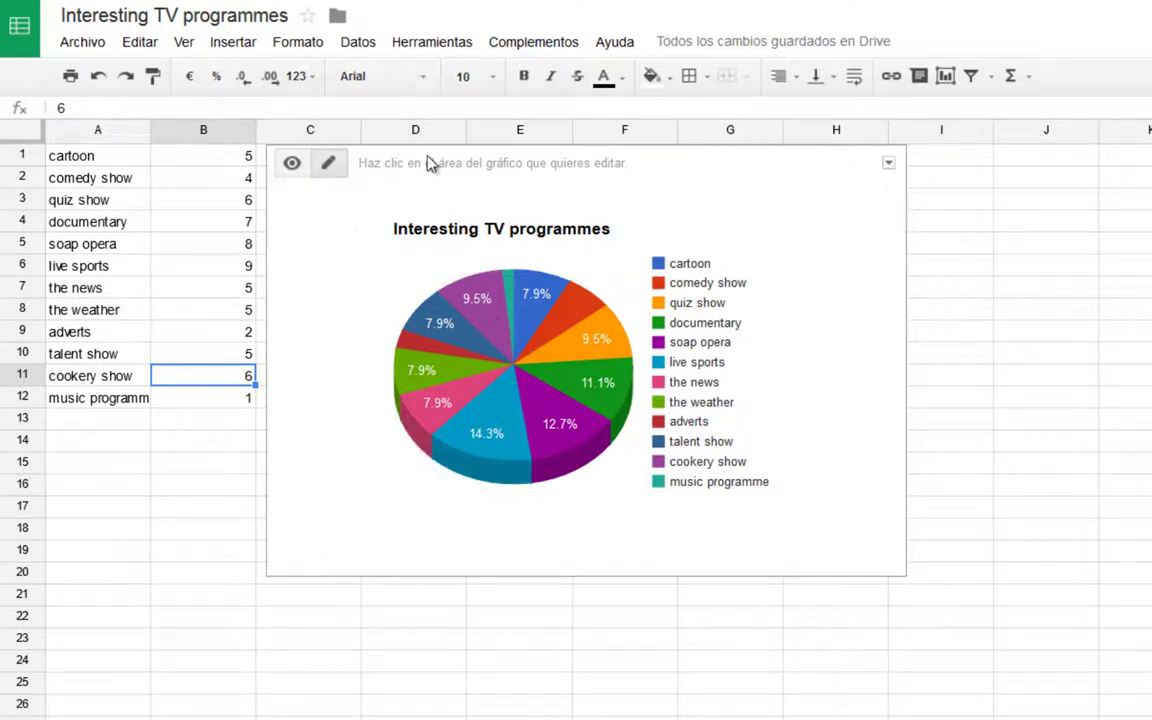
drag(733, 170, 805, 170)
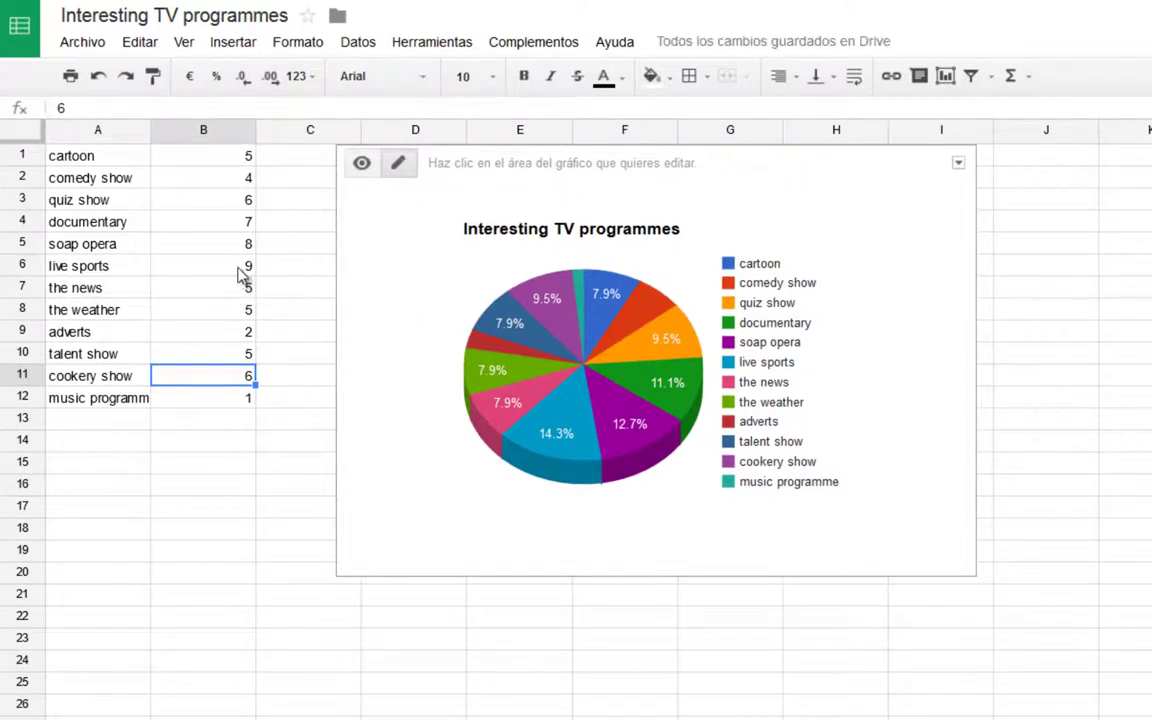
click(240, 270)
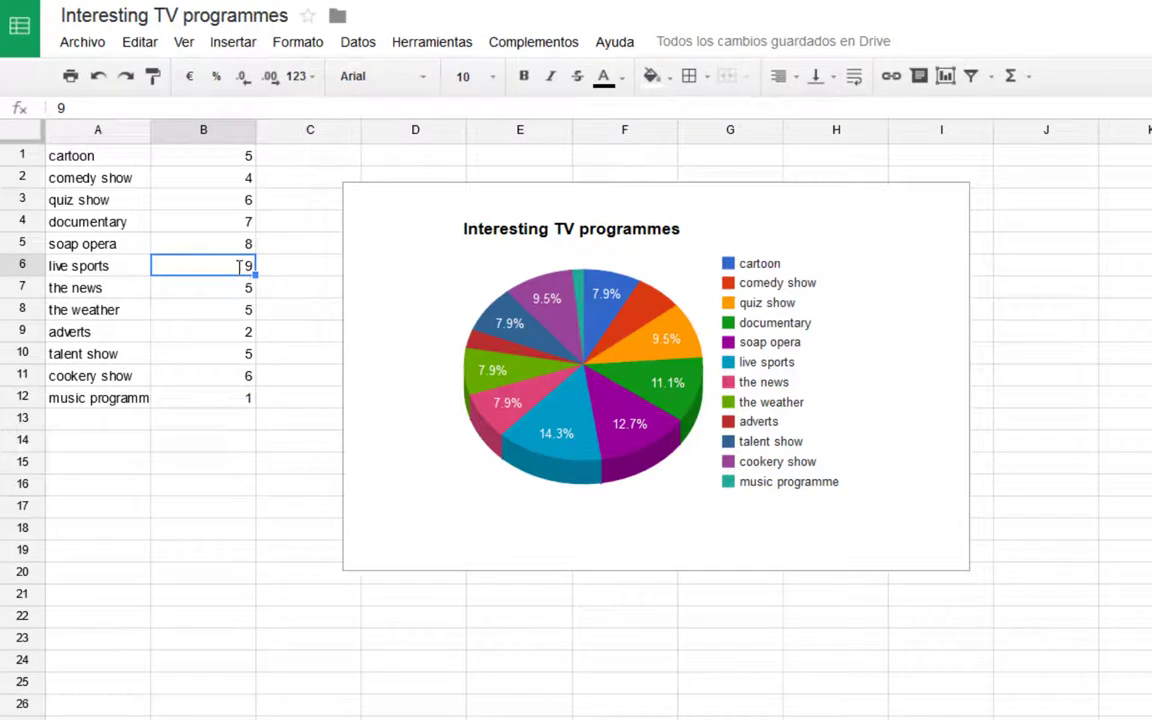
text(10)
key(Return)
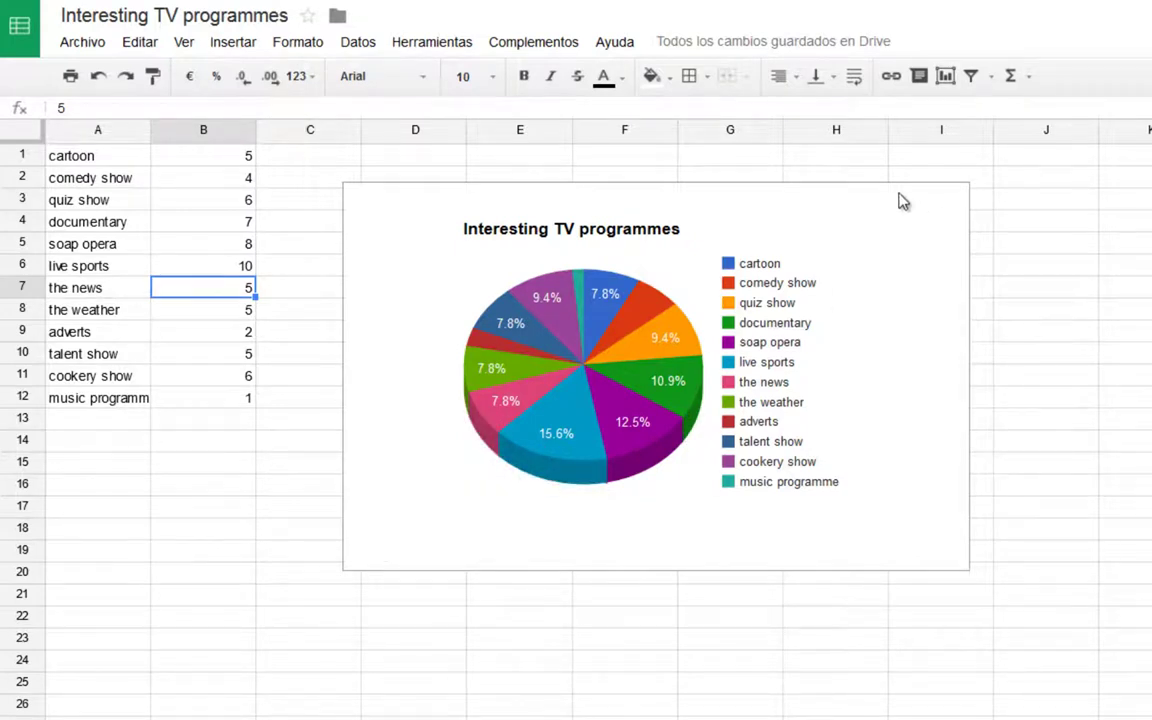
click(863, 197)
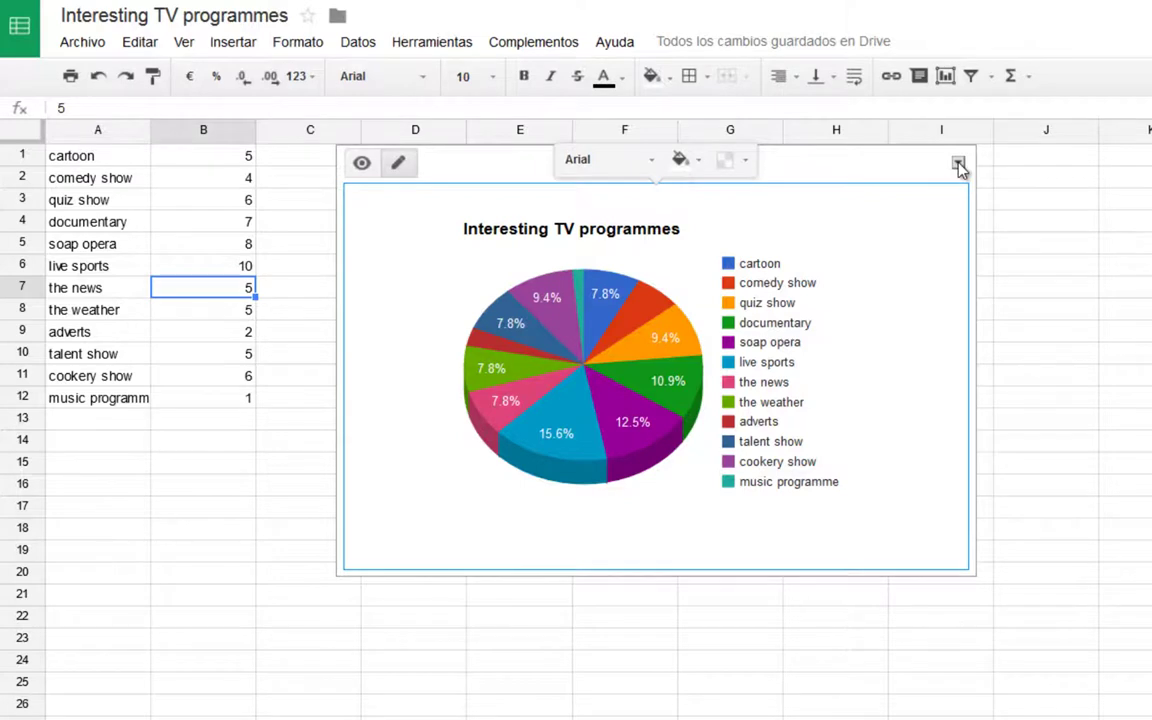
Publish the chart to the web as interactive embed code and copy the iframe code.
click(957, 165)
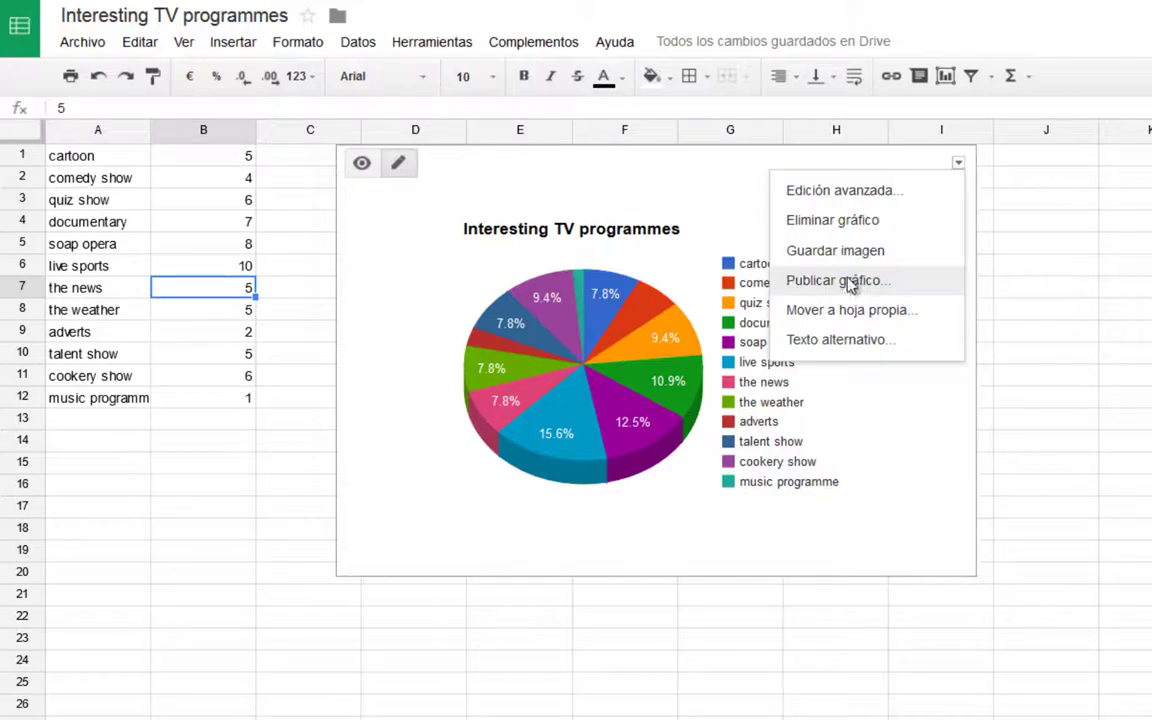
click(845, 283)
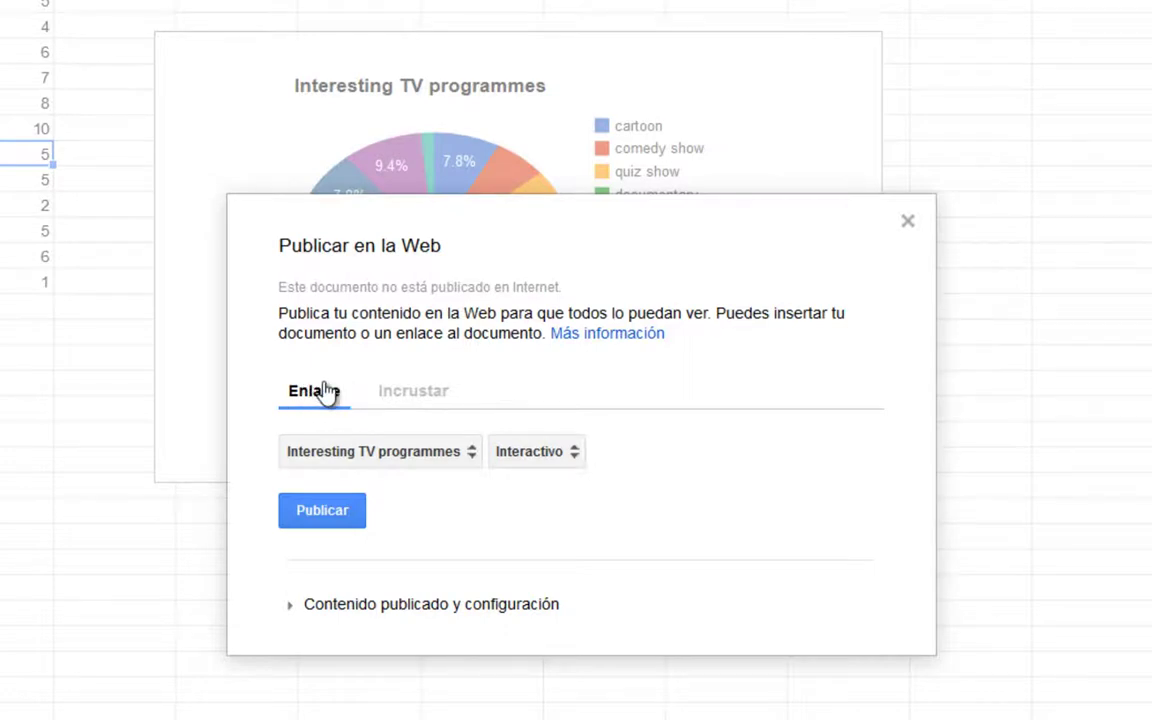
click(414, 398)
click(314, 514)
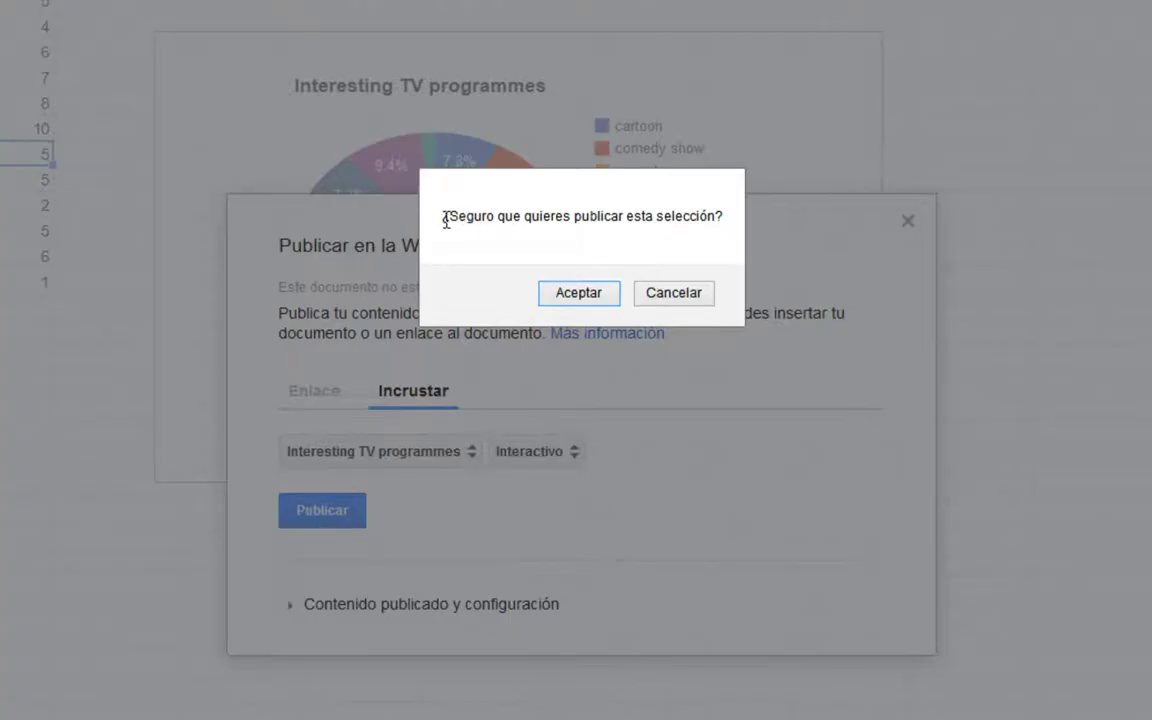
click(579, 299)
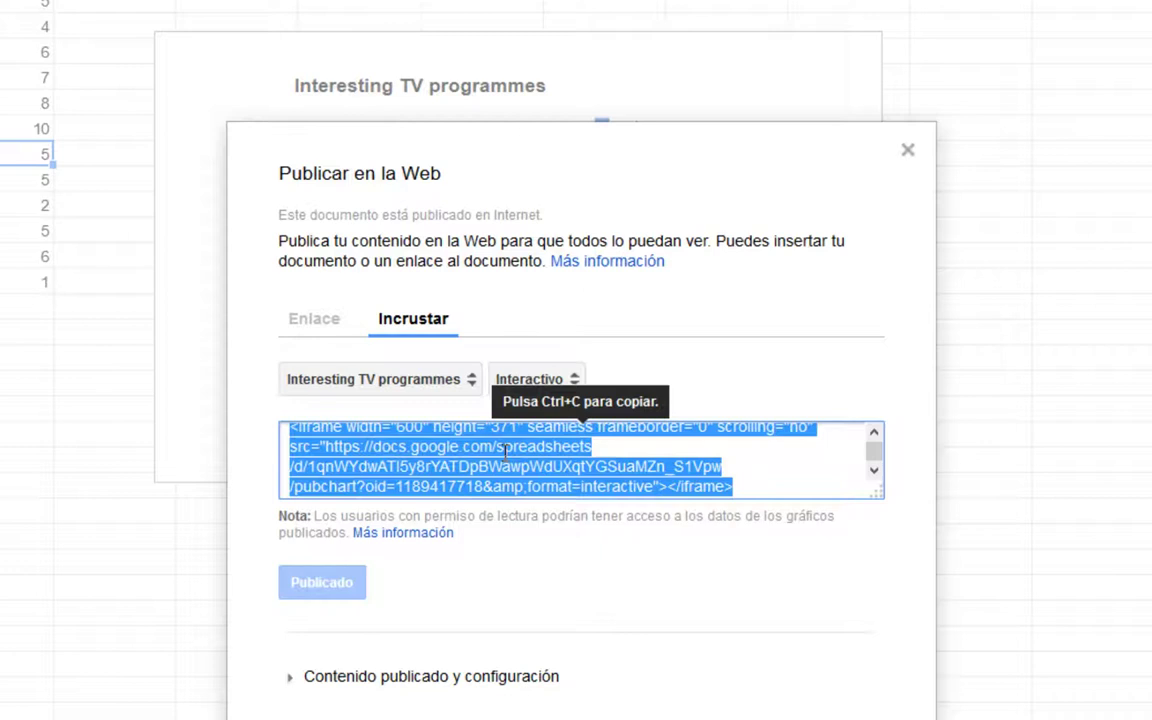
right_click(583, 454)
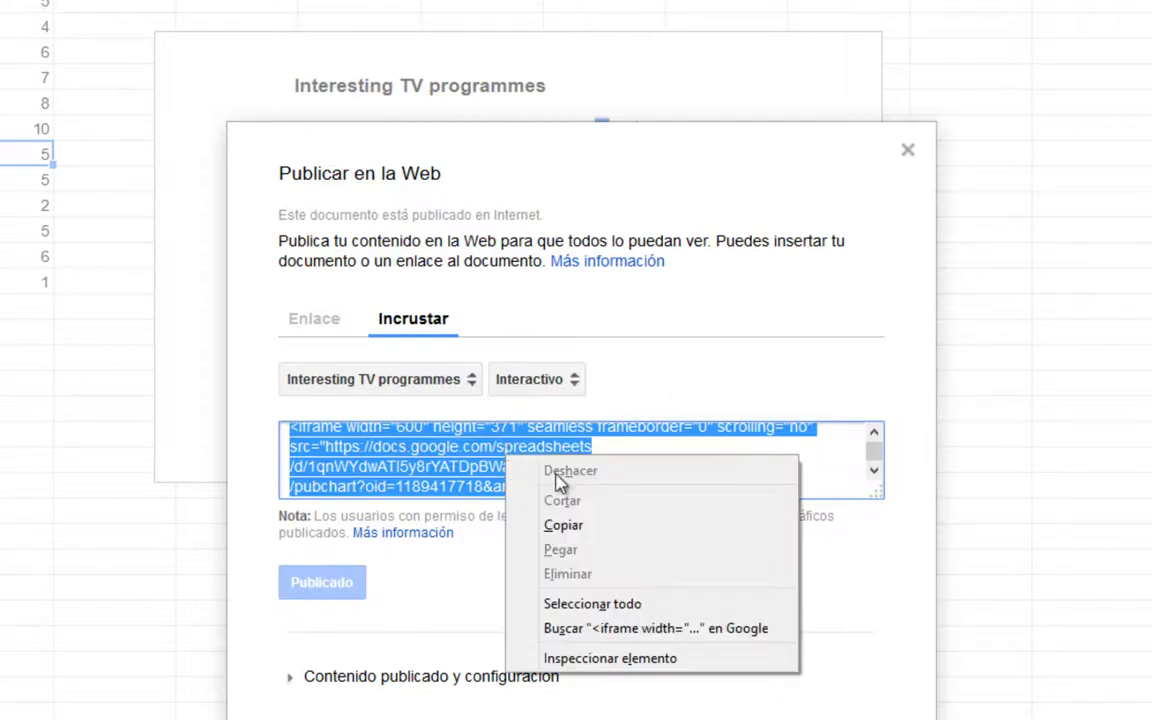
click(597, 524)
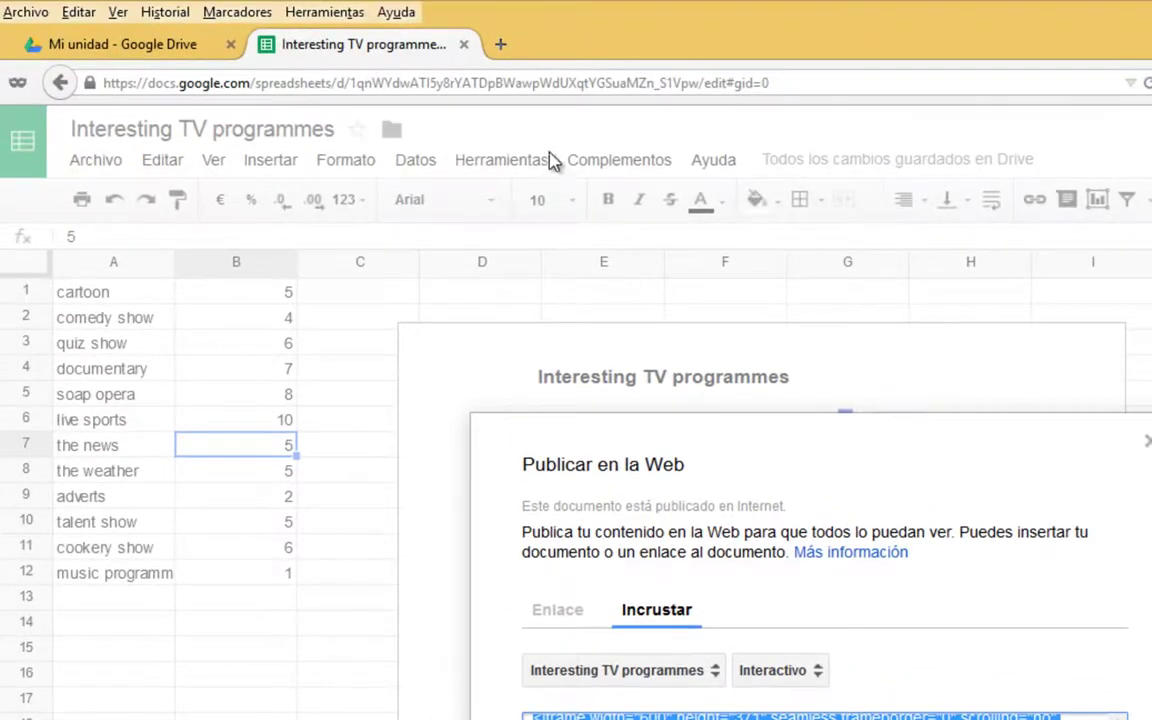
Close the stray private tab and launch Blogger from Drive's extended Google apps list.
click(500, 44)
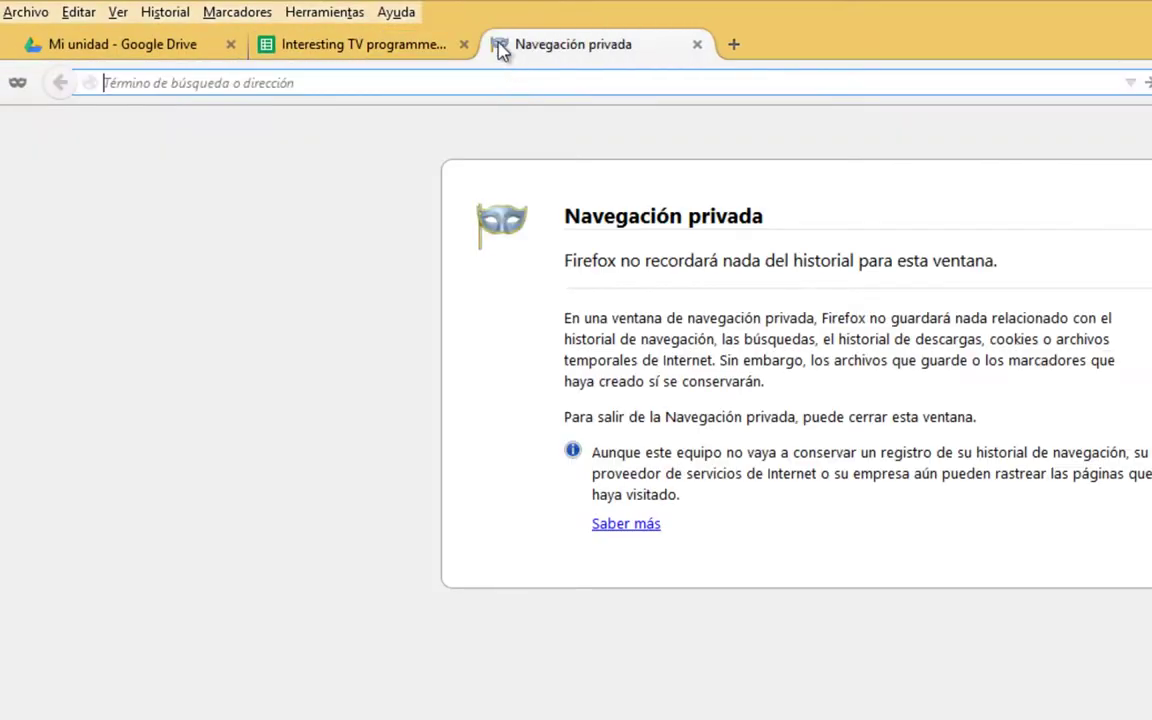
text(blogger.com/)
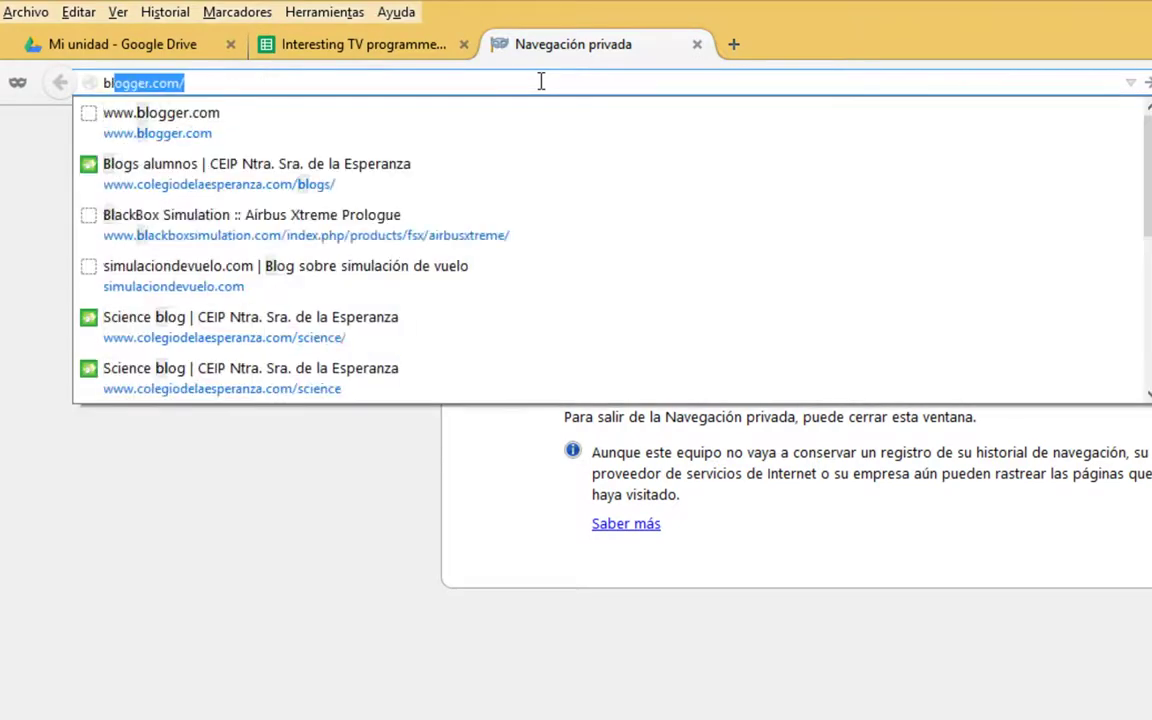
click(697, 44)
click(130, 50)
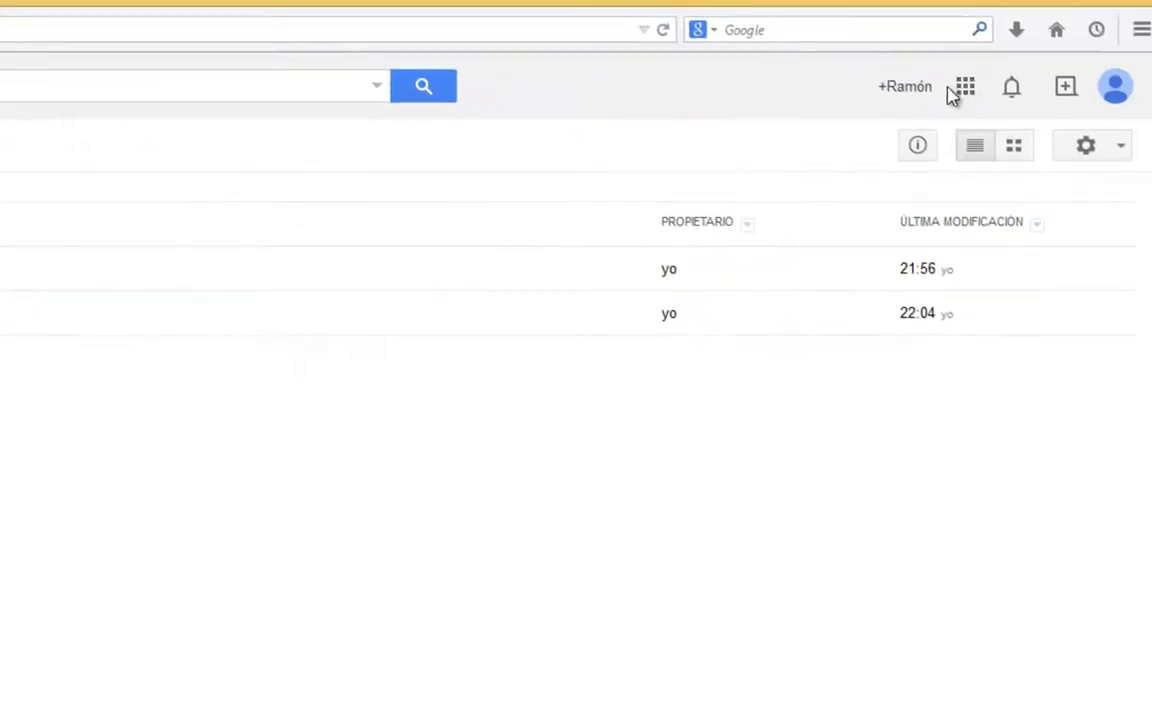
click(966, 88)
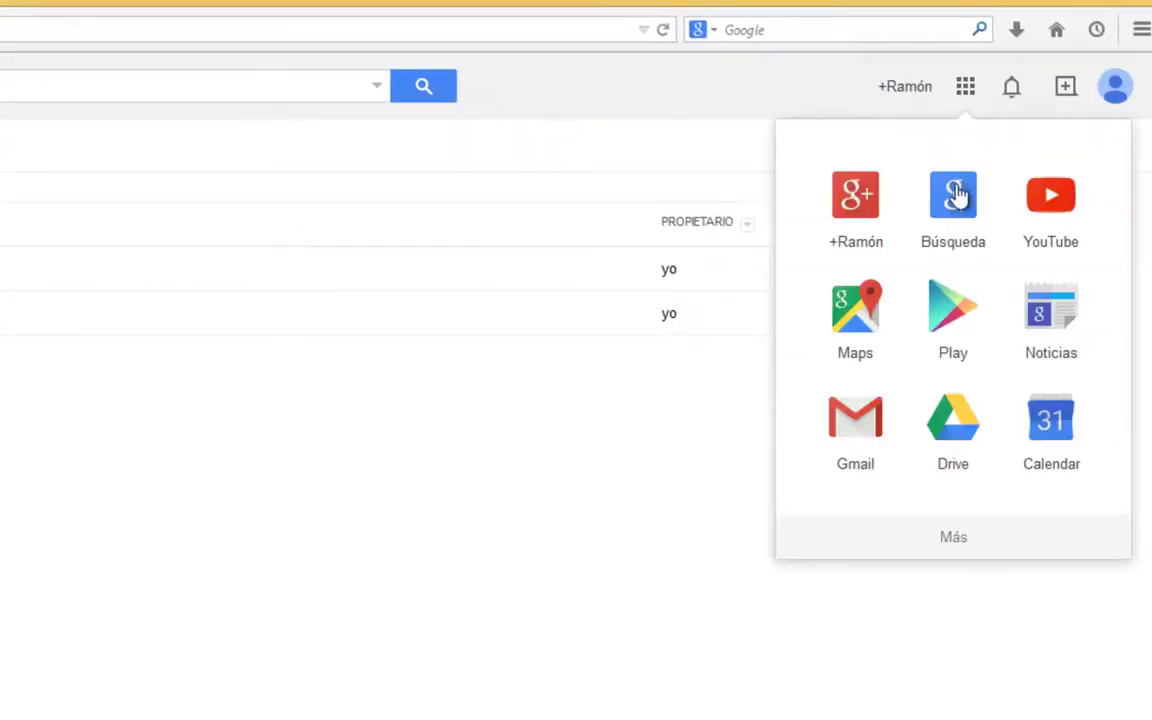
click(972, 545)
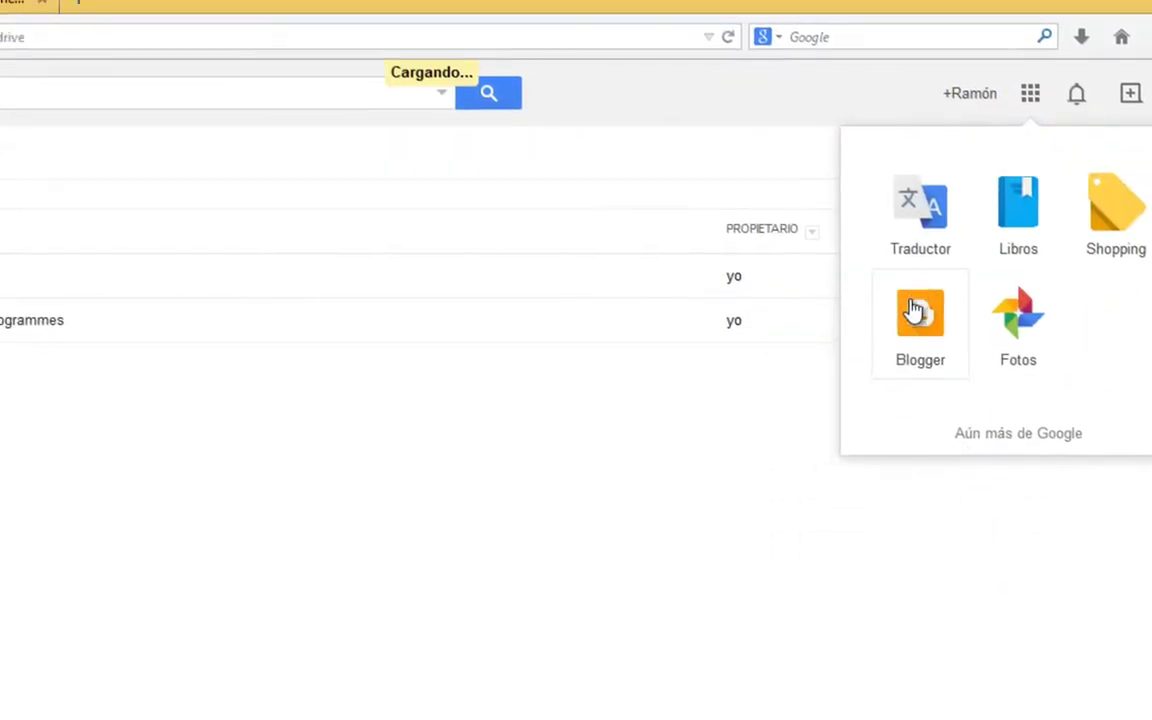
click(855, 303)
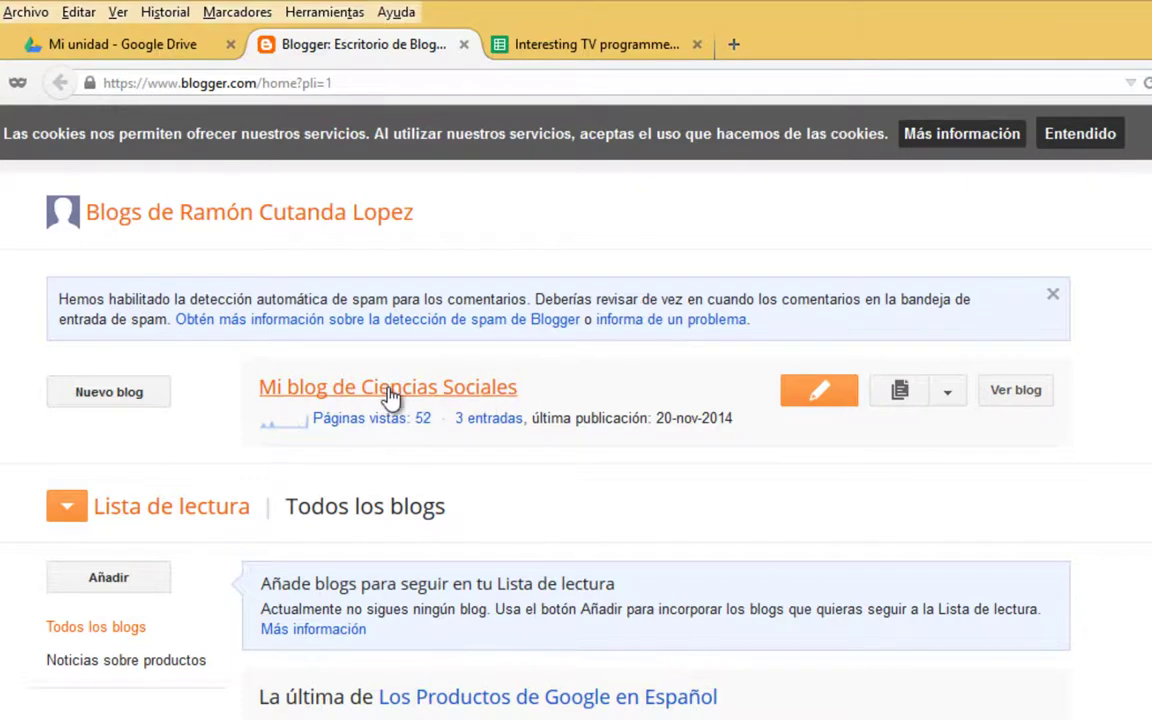
Start a new post on Mi blog de Ciencias Sociales, accept cookies, and select the six adjective lines in TV_Programmes.txt.
click(813, 397)
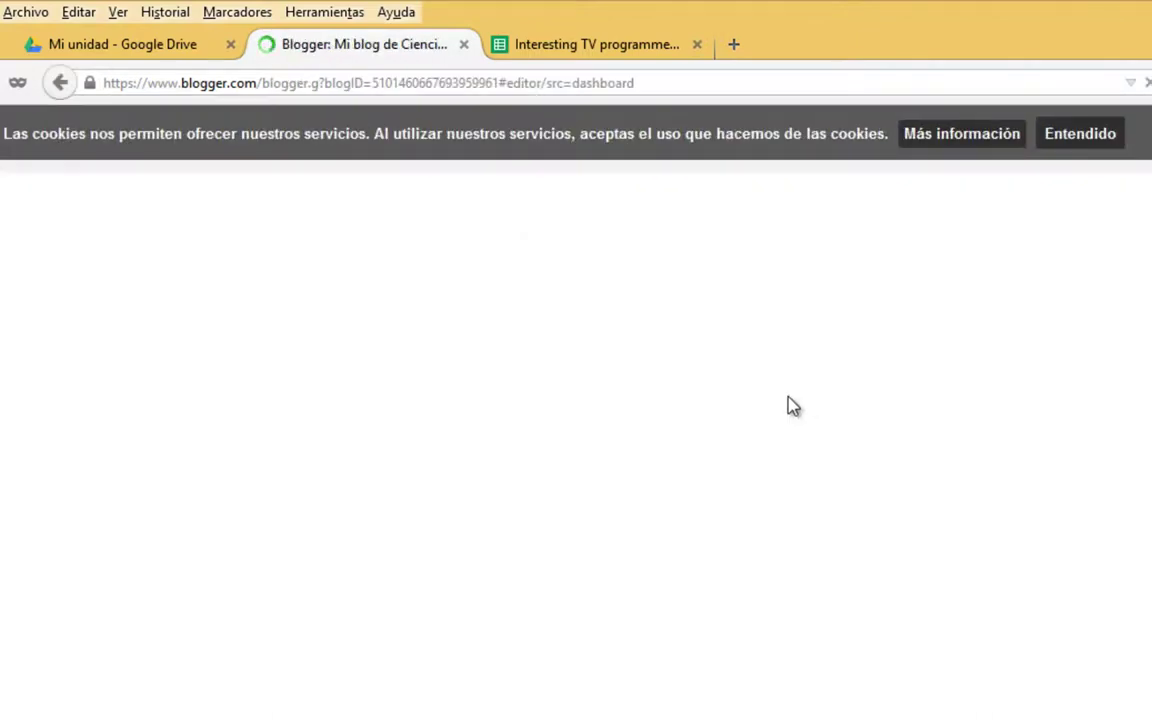
click(1090, 137)
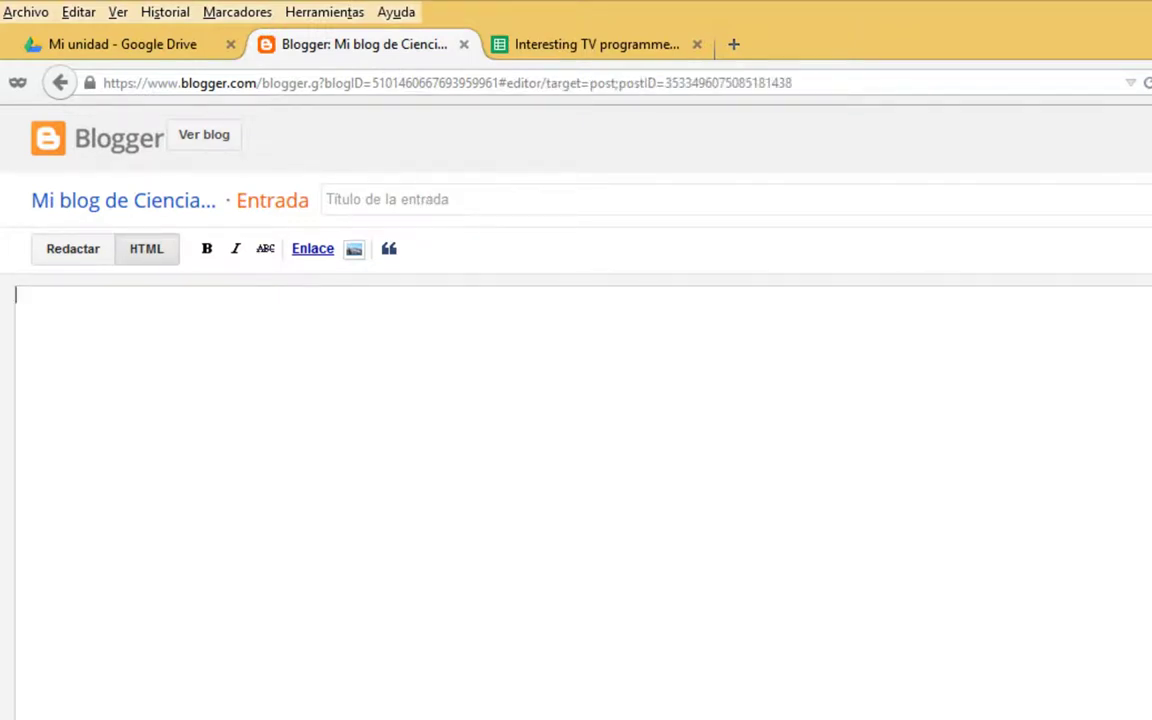
key(alt+Tab)
drag(676, 532, 530, 437)
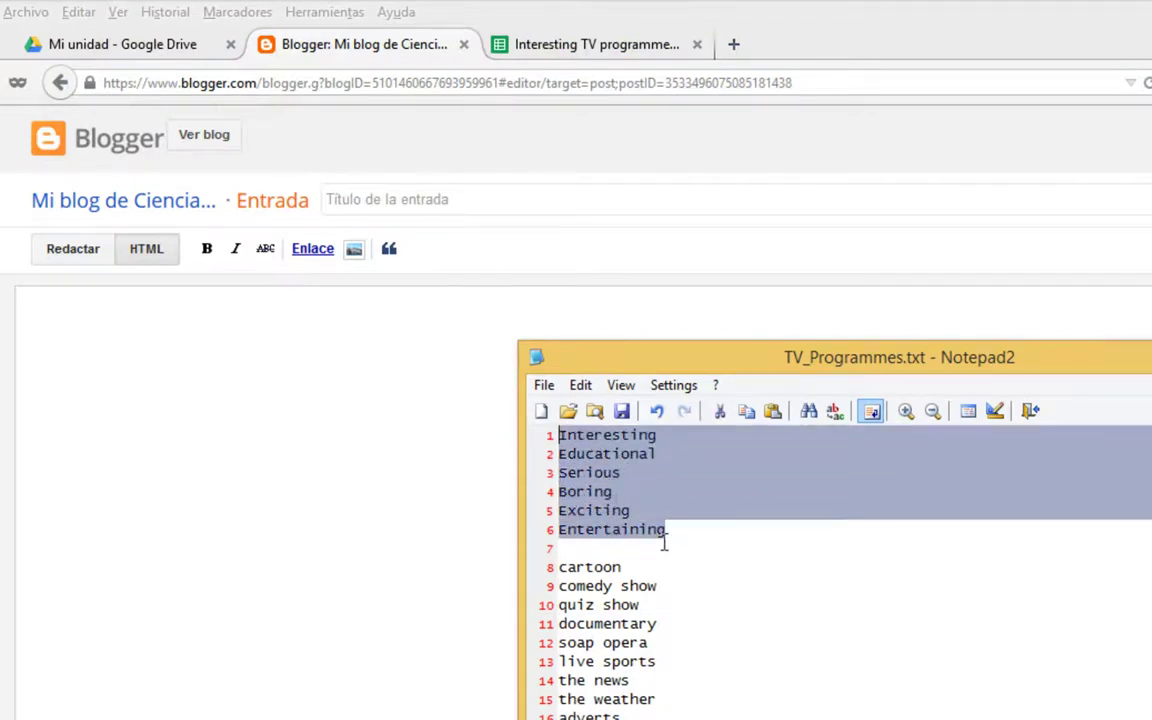
Title the post 'TV Programmes preferencies' and switch to rich-text compose mode.
click(421, 200)
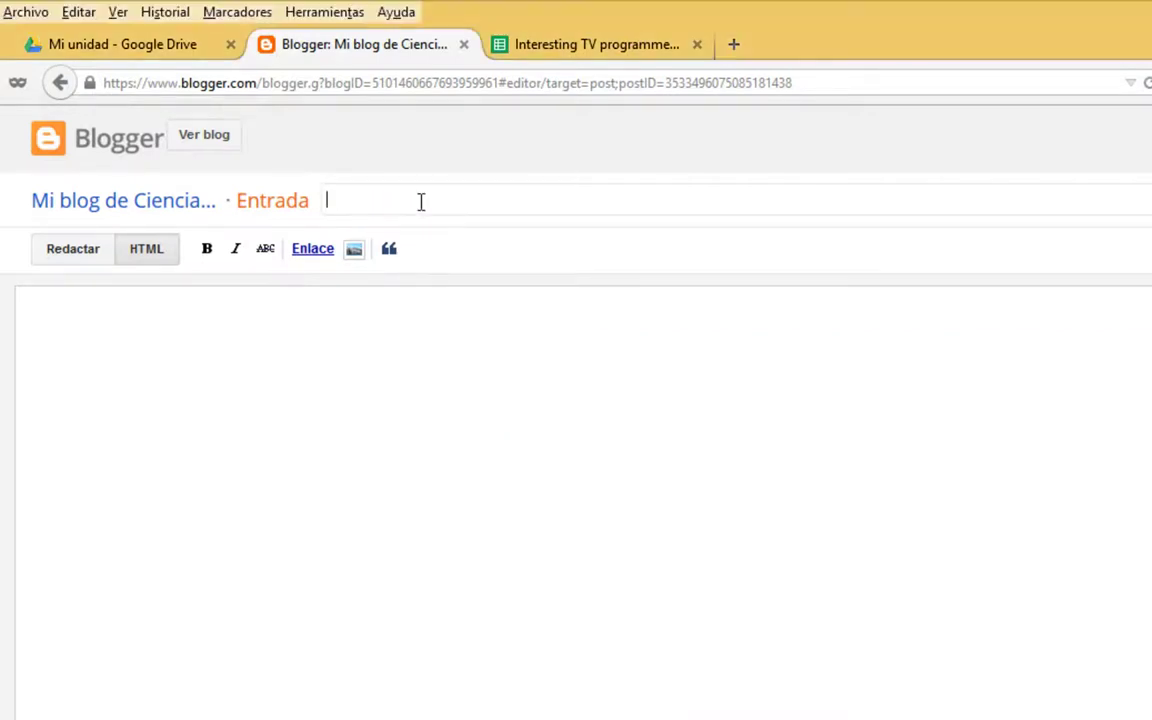
text(TV Programmes preferencies)
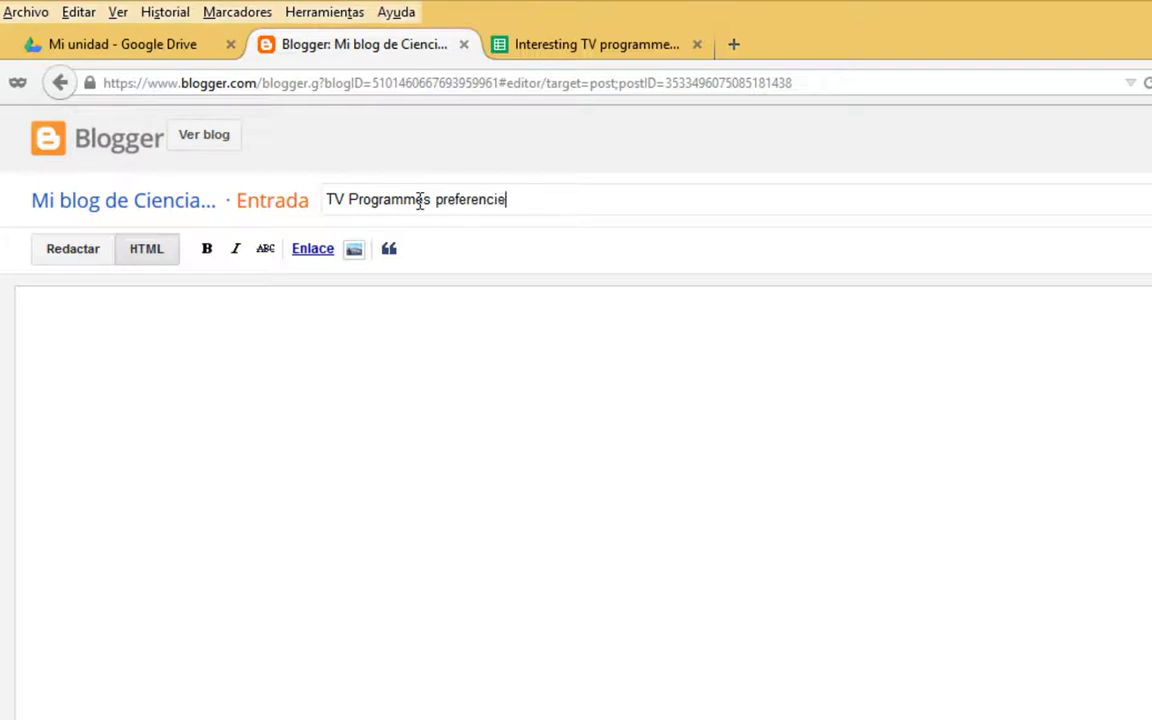
click(74, 256)
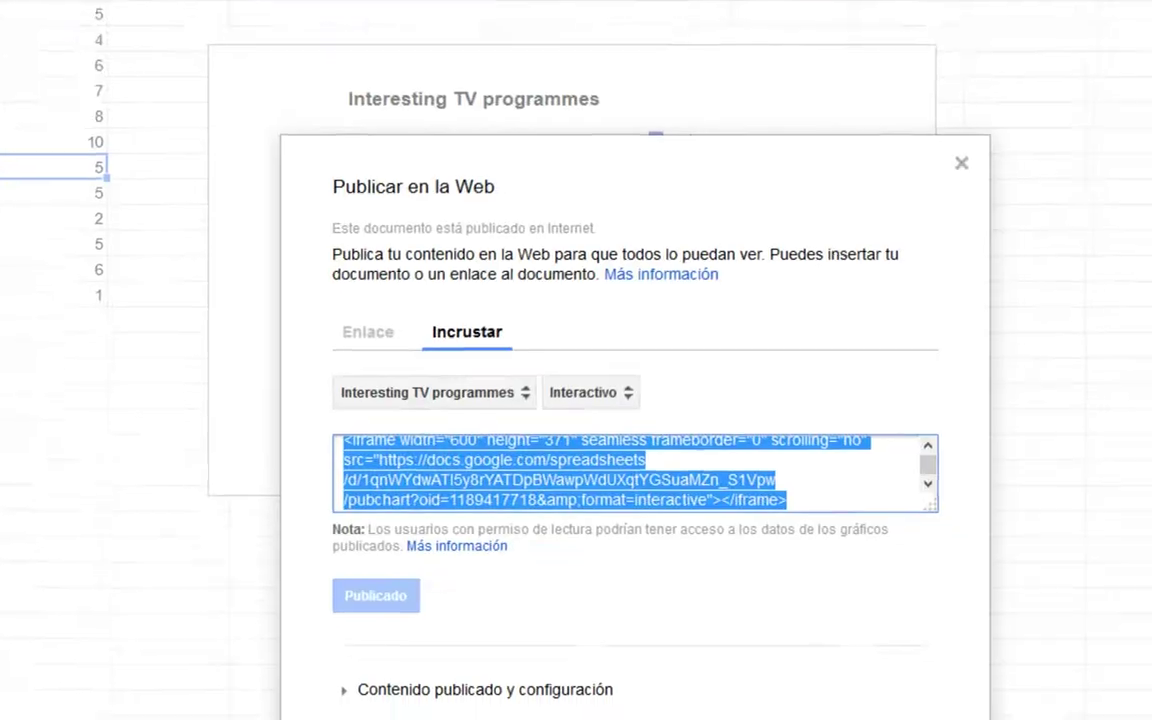
Paste the chart's iframe embed code into the post body and preview the post.
right_click(402, 411)
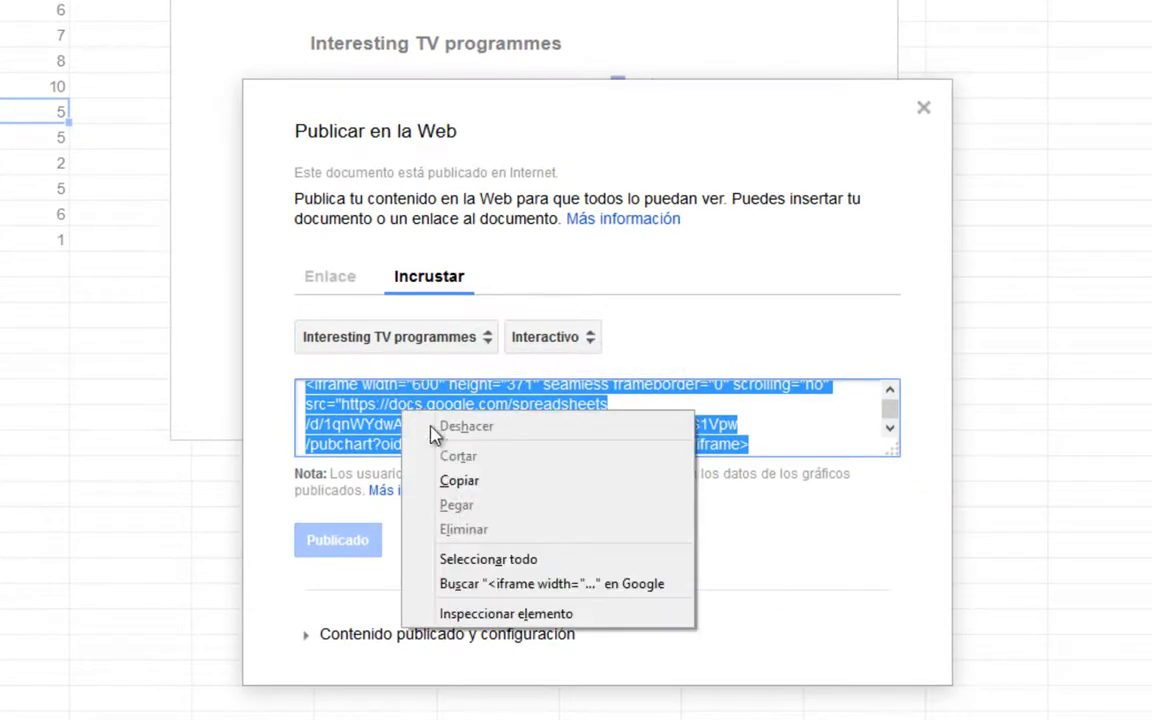
click(491, 483)
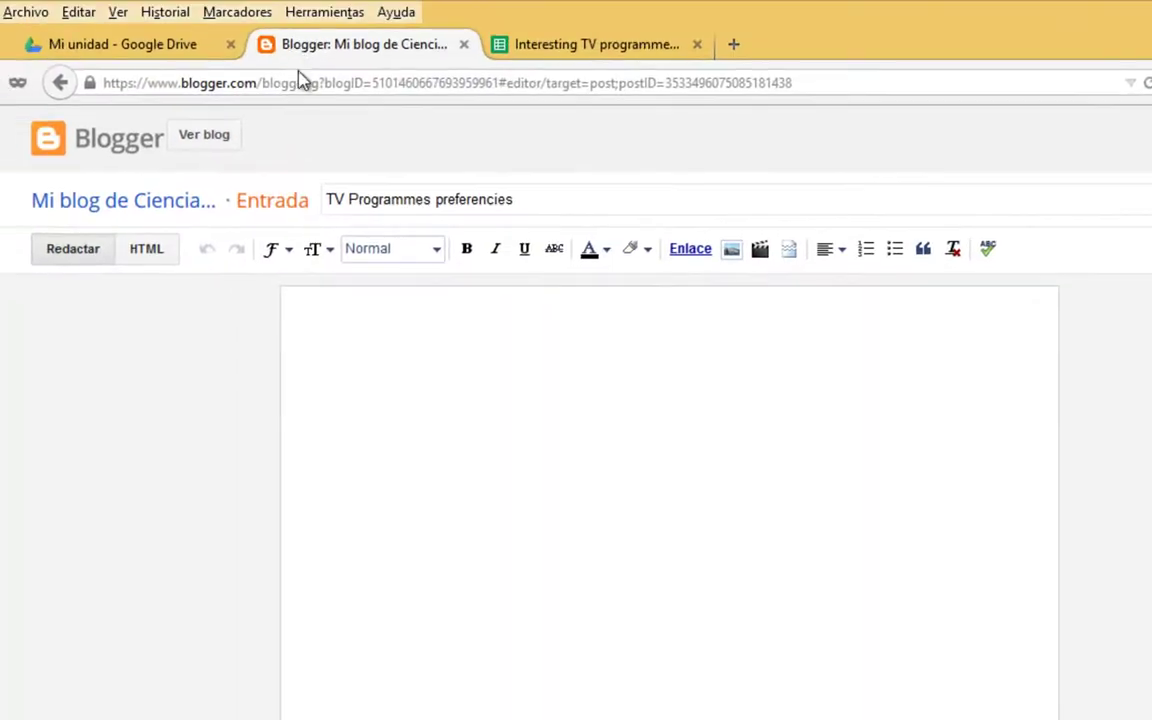
right_click(348, 343)
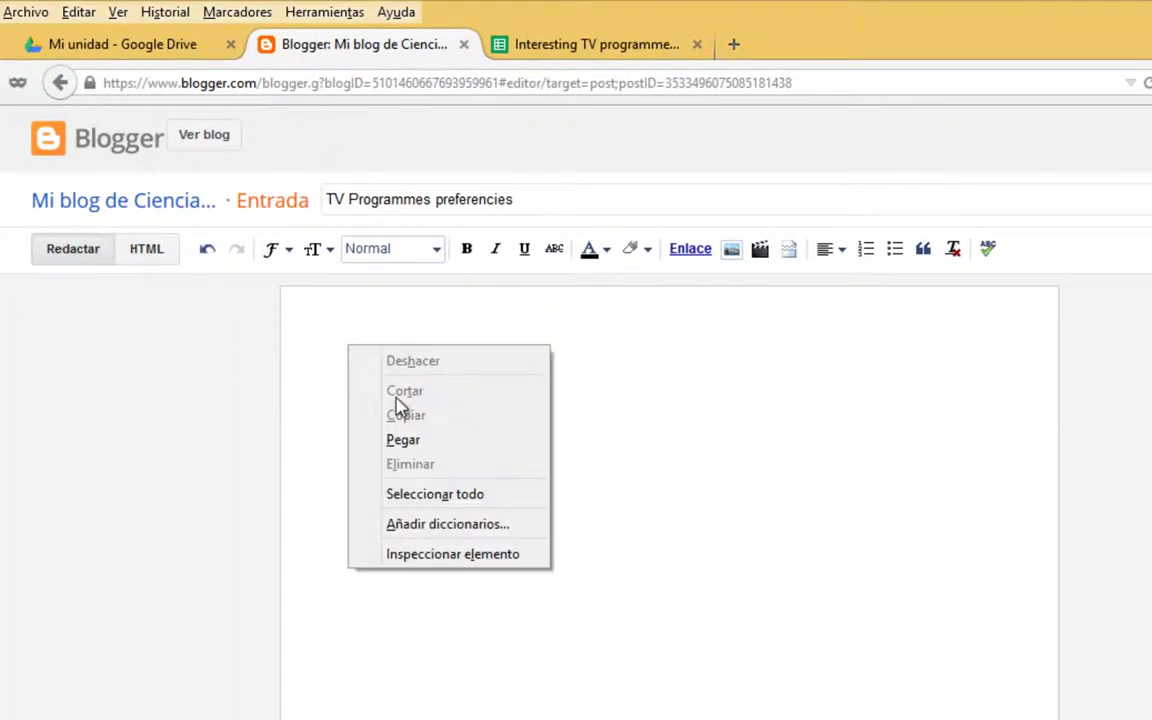
click(436, 450)
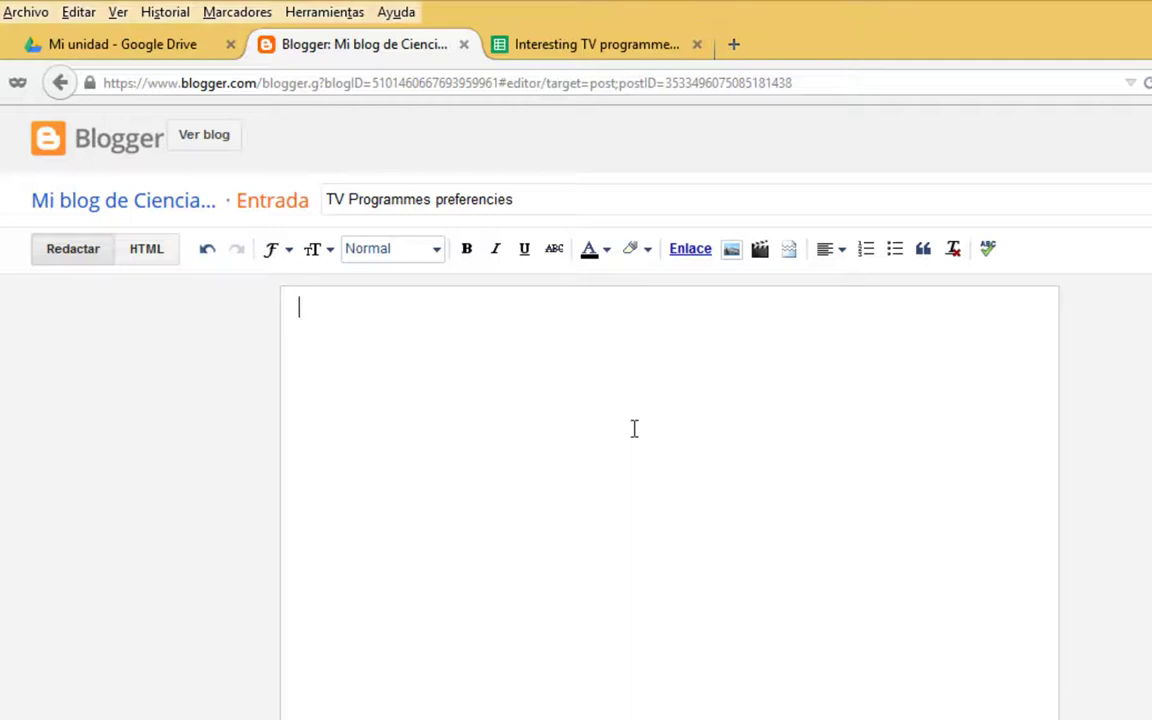
key(ctrl+v)
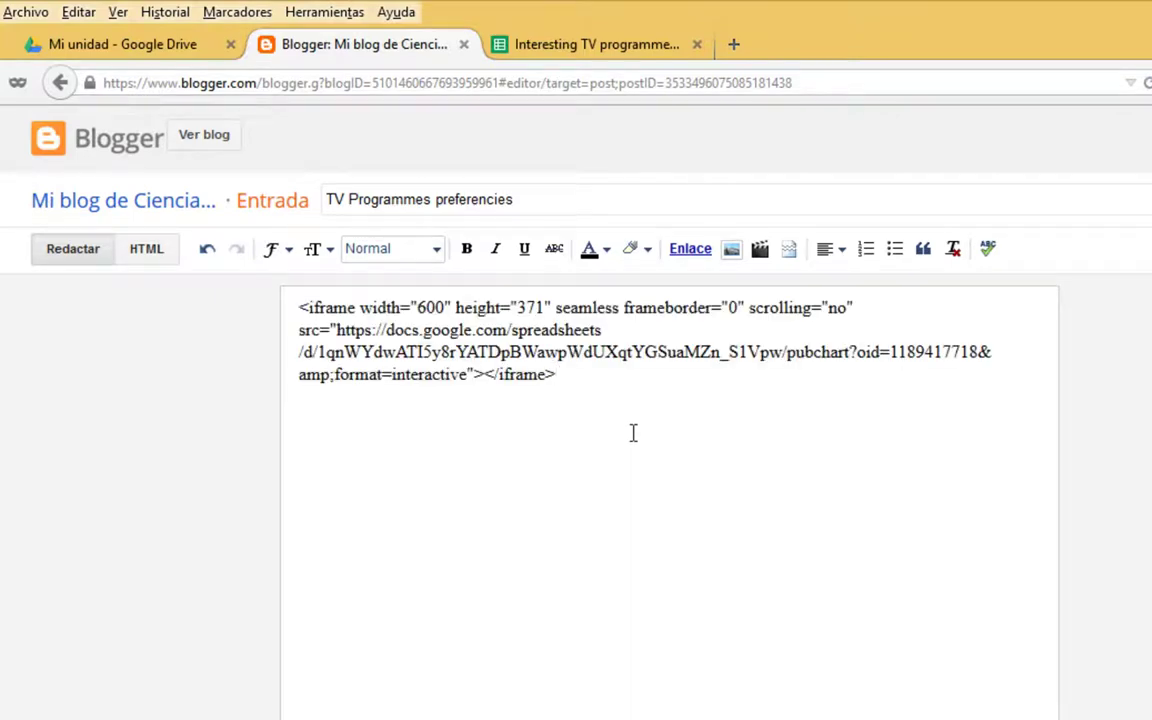
click(564, 376)
drag(560, 375, 283, 296)
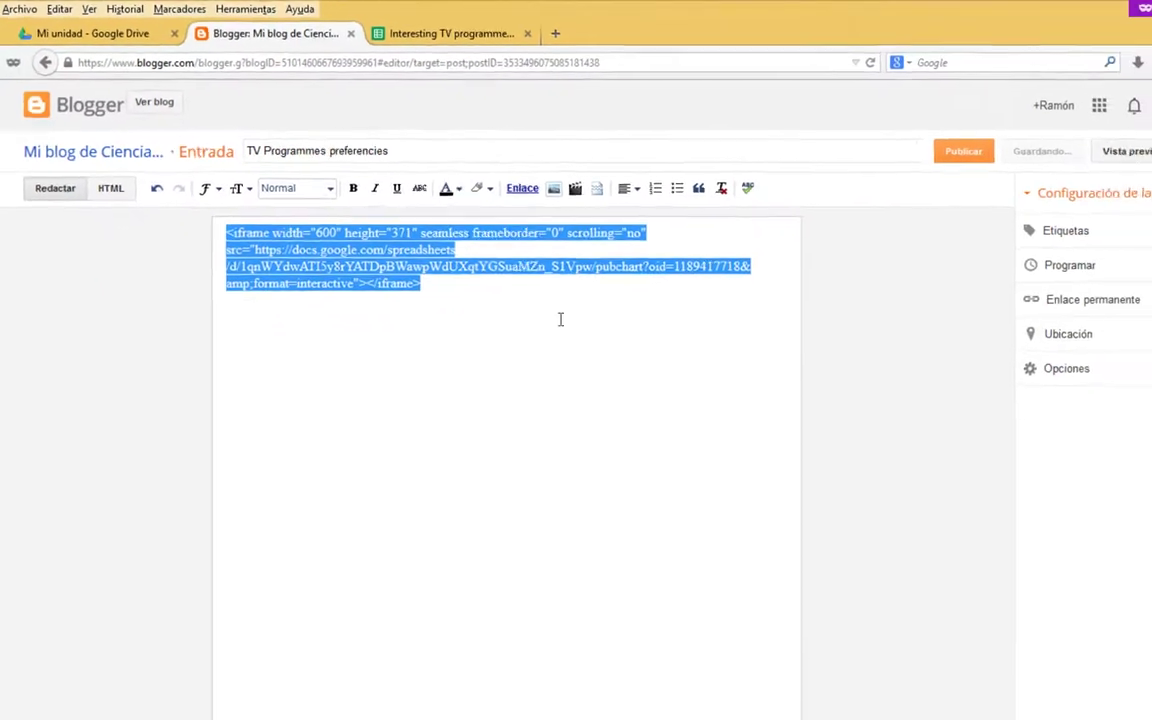
click(1038, 140)
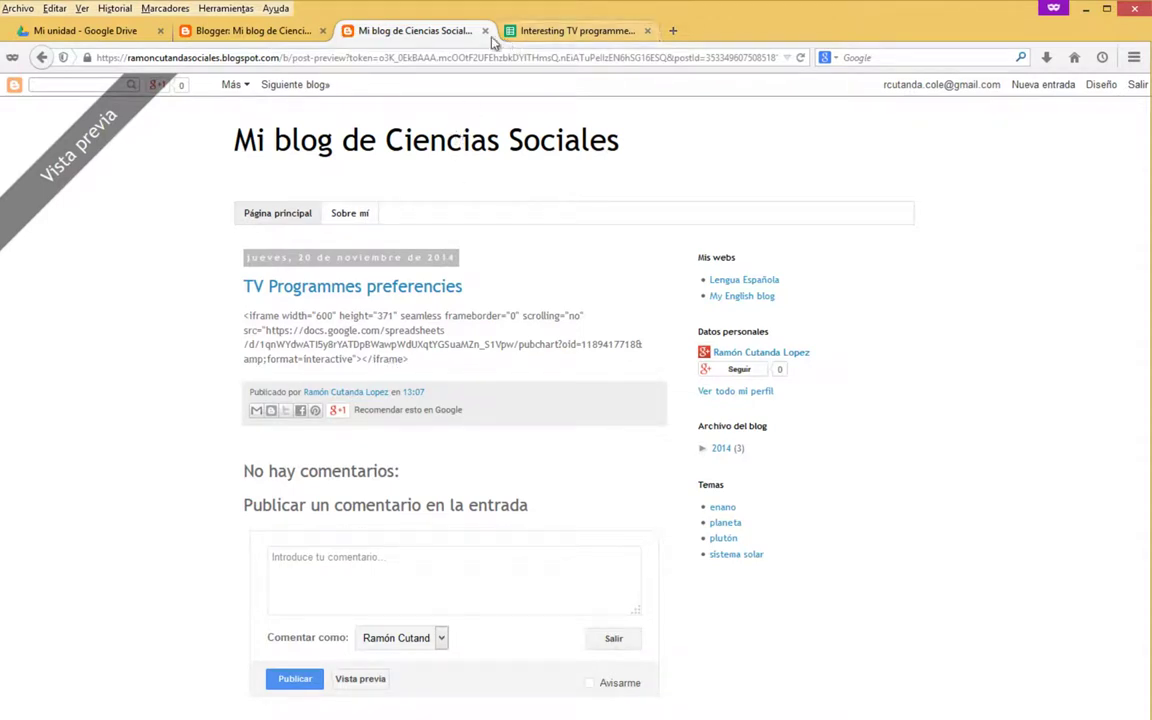
Close the preview, open Mi blog de Ciencias Sociales, dismiss the Google+ notice, and list its posts.
middle_click(447, 32)
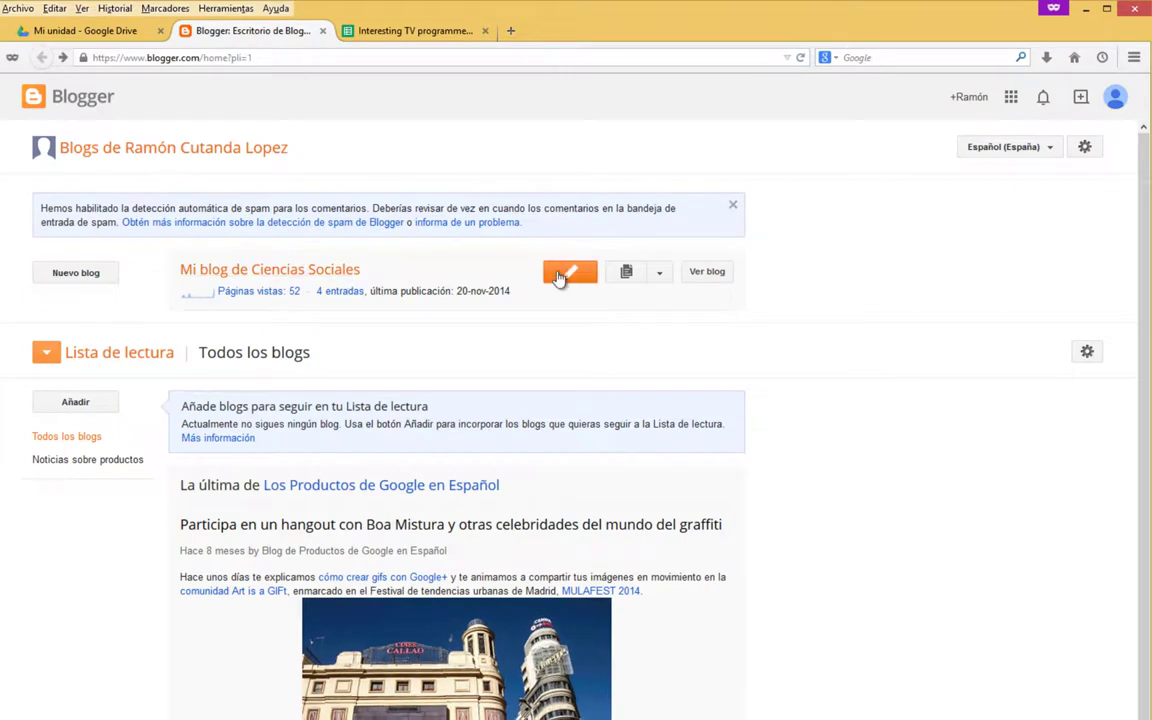
click(280, 280)
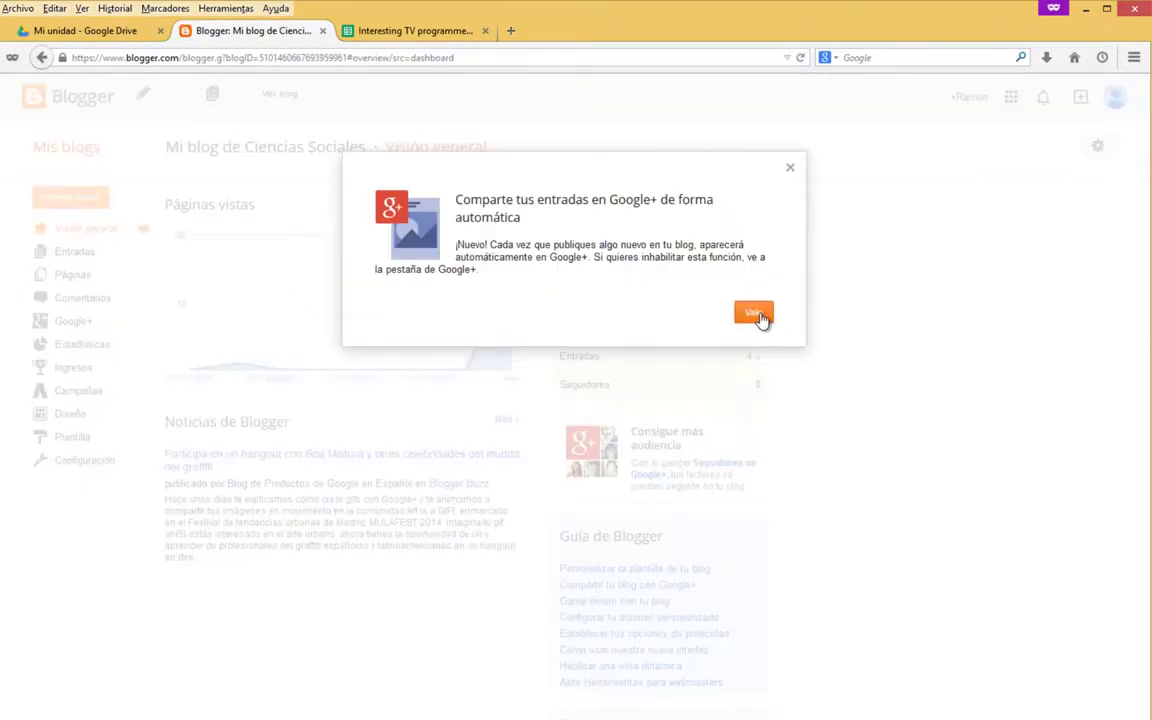
click(758, 316)
click(80, 253)
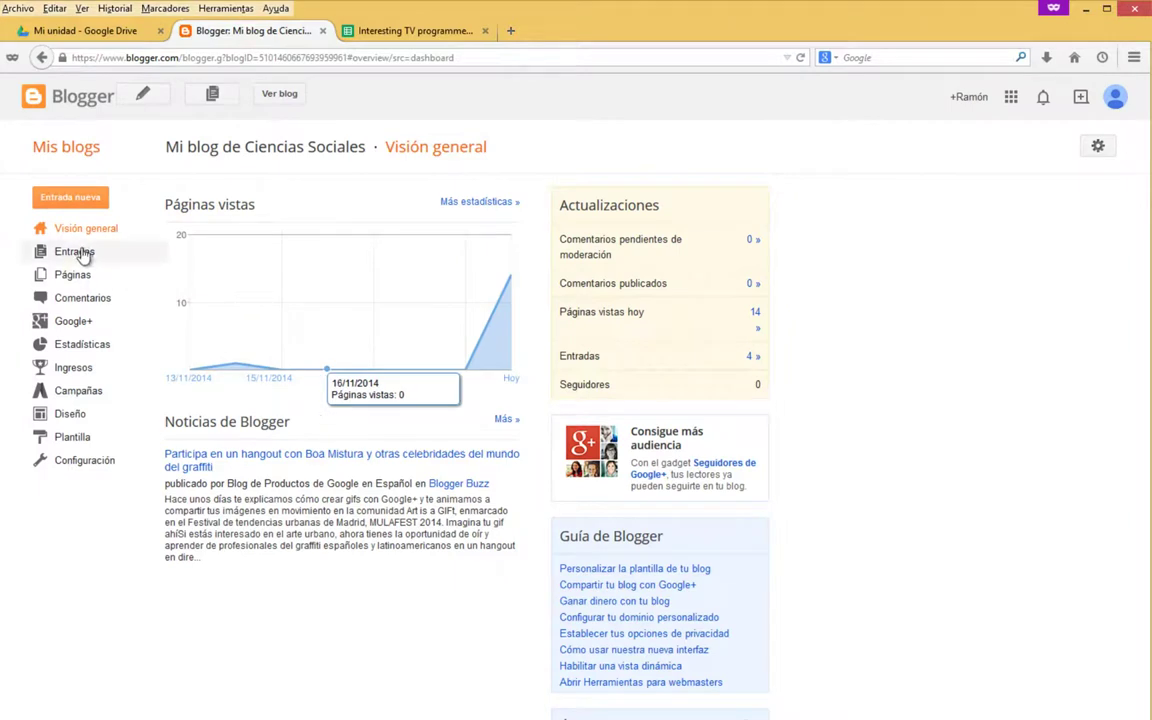
mouse_move(247, 247)
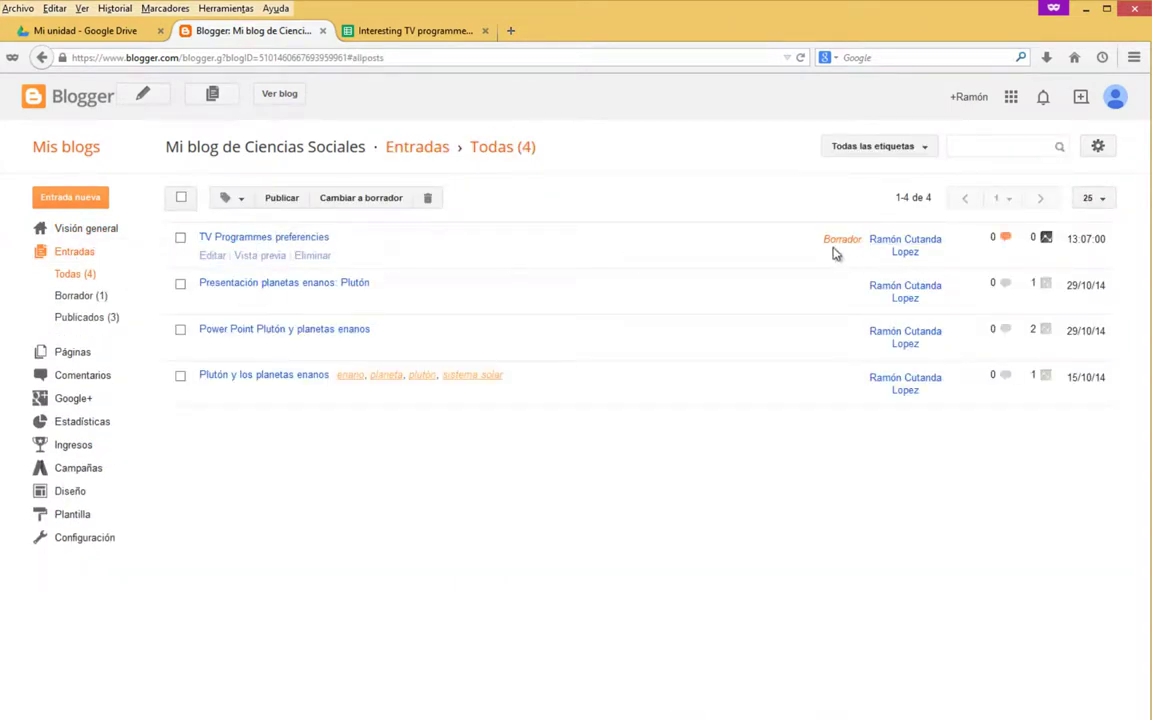
Cut the iframe code from the post body, paste it in HTML mode, and preview the embedded chart.
click(212, 256)
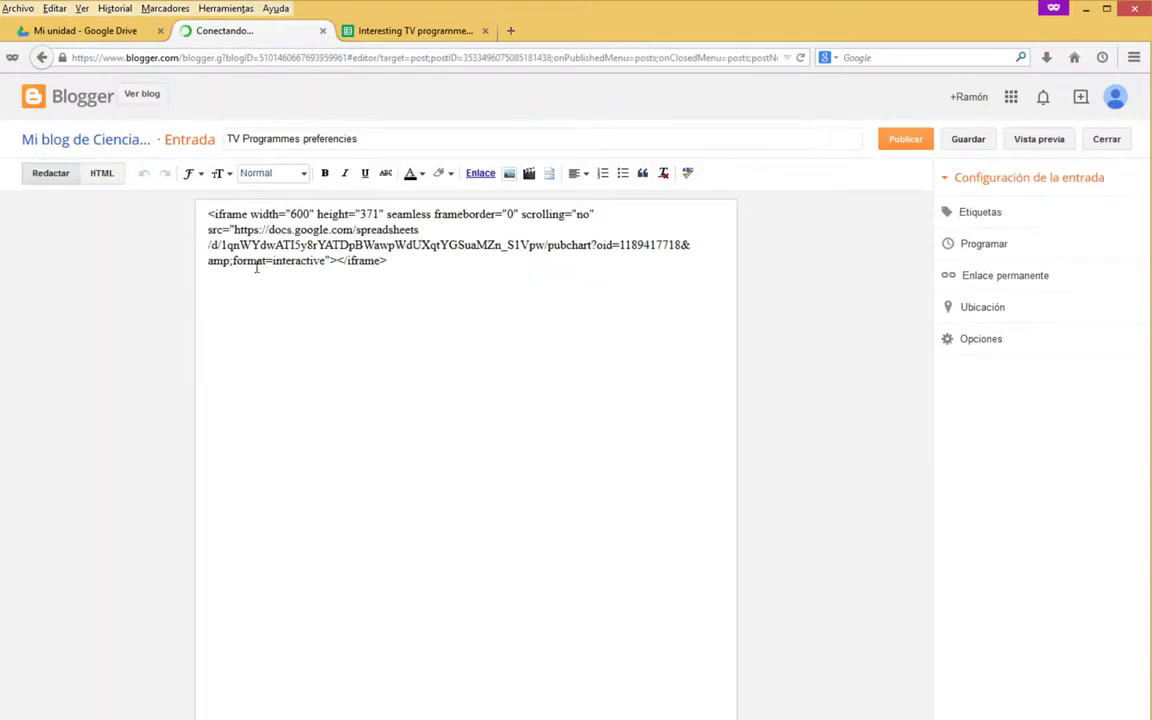
drag(387, 261, 207, 214)
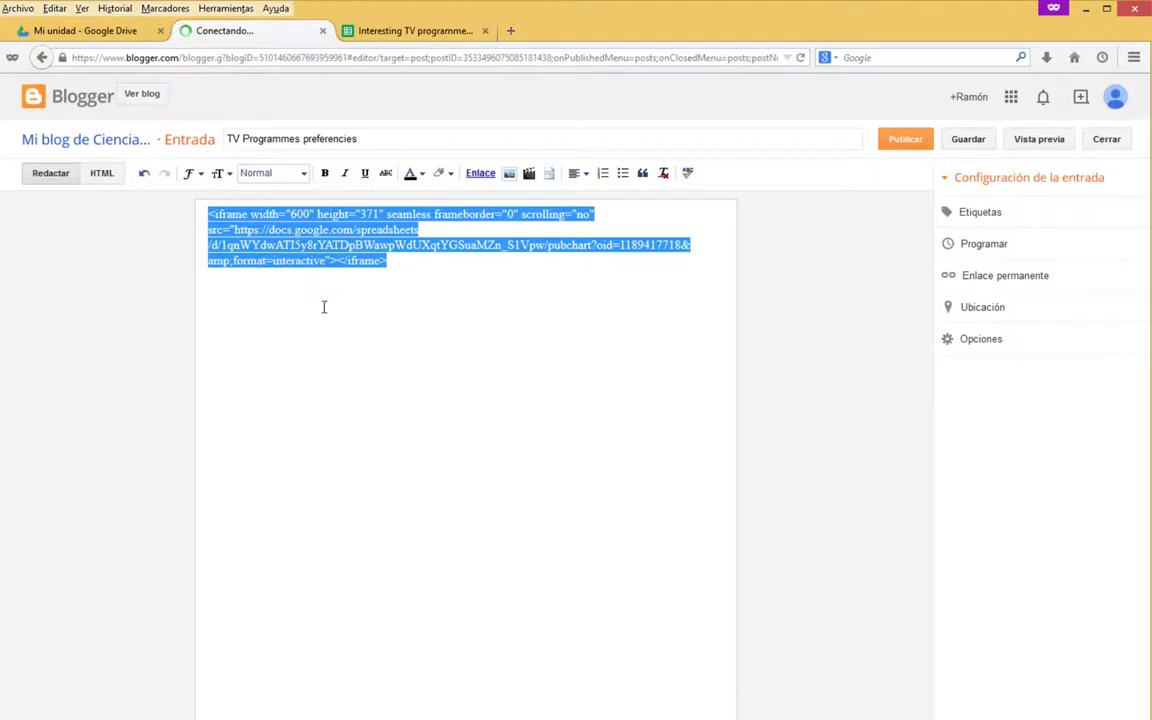
key(ctrl+x)
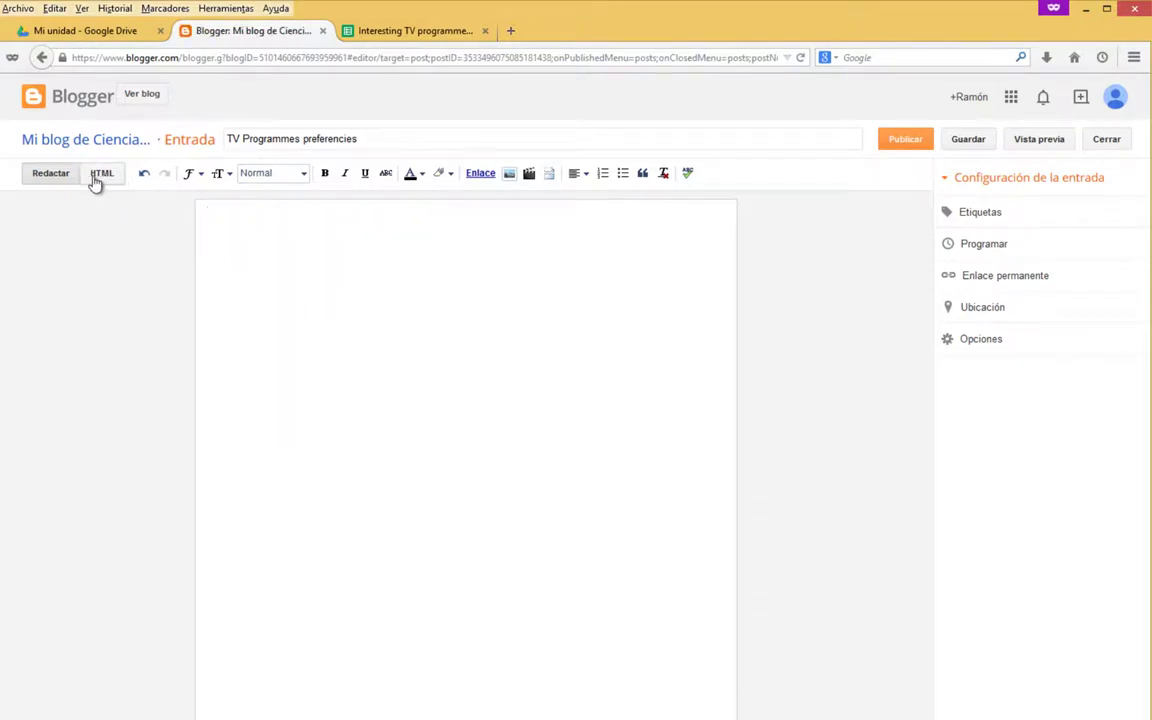
click(96, 178)
key(ctrl+v)
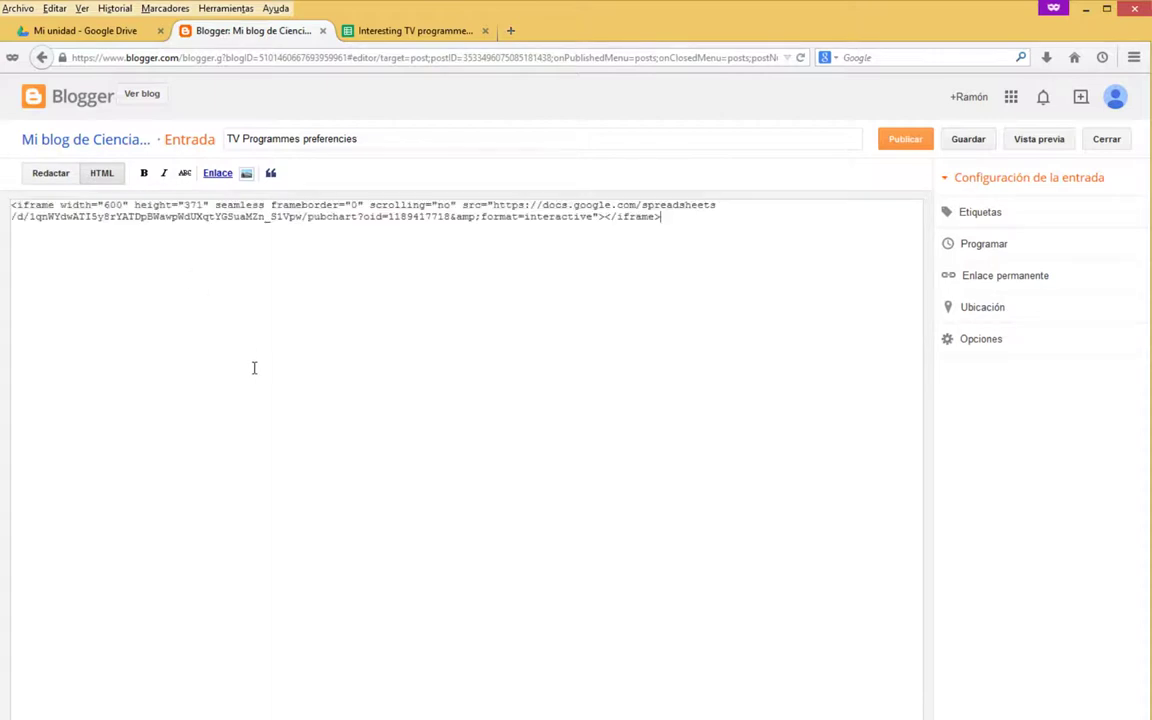
click(1039, 142)
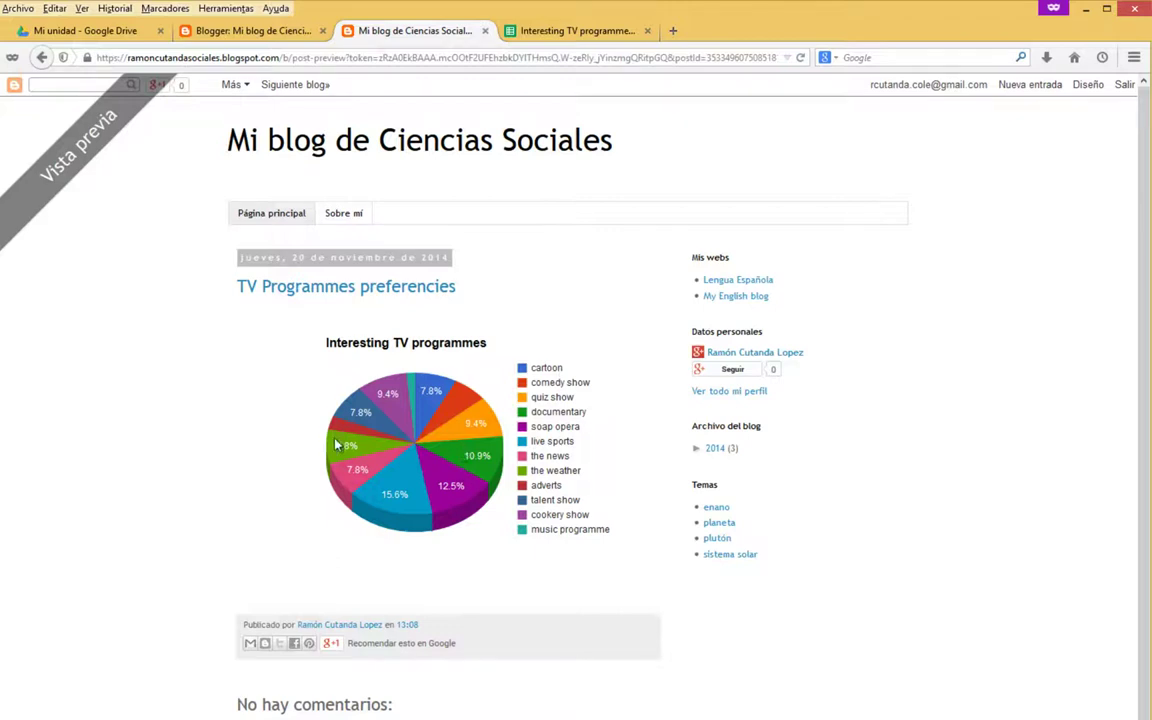
Publish the TV Programmes preferencies post, view it in a new tab, and close the old preview.
click(250, 30)
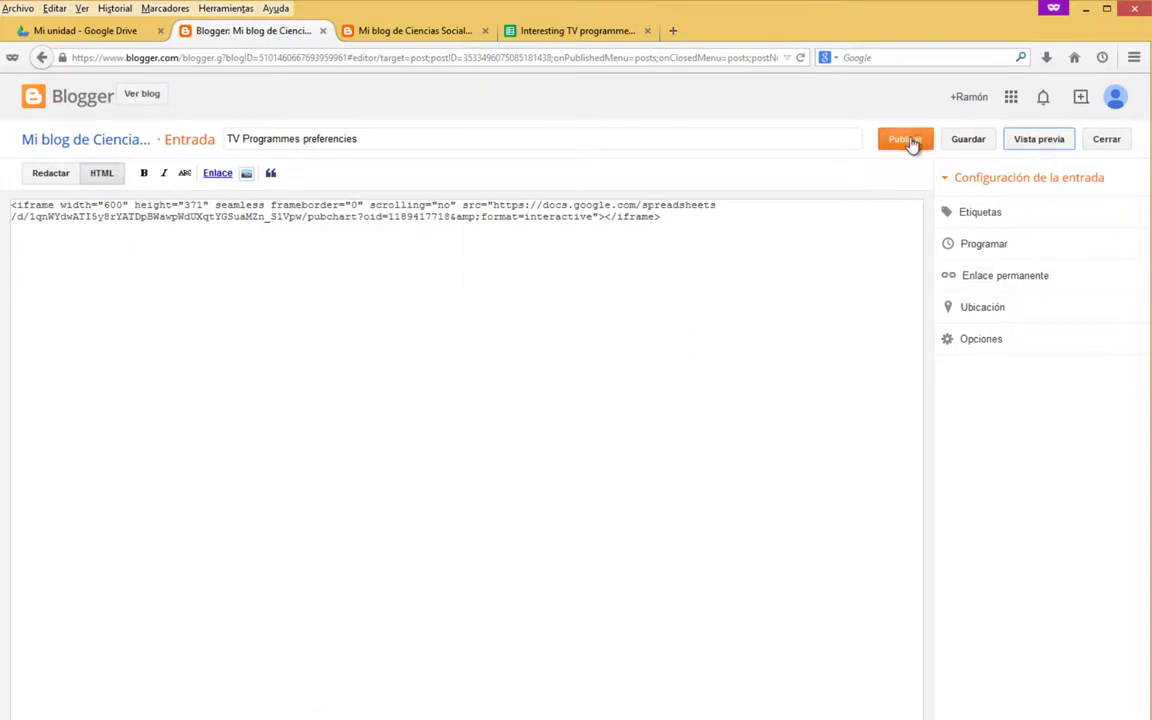
click(416, 33)
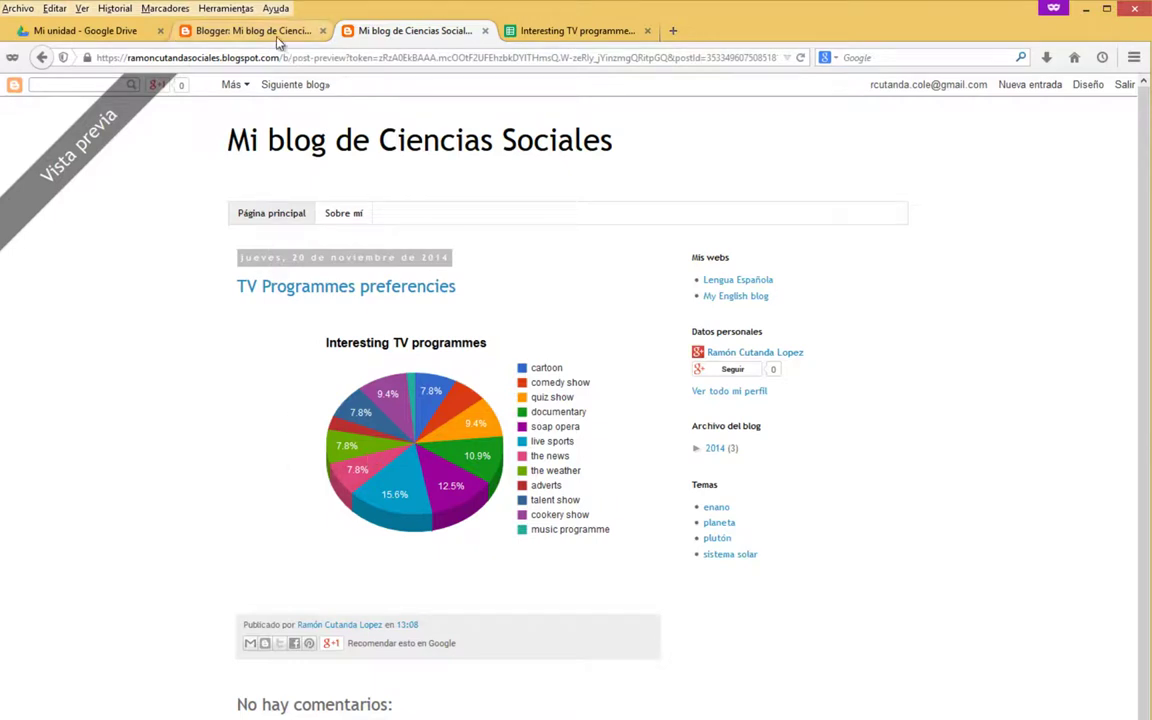
click(248, 32)
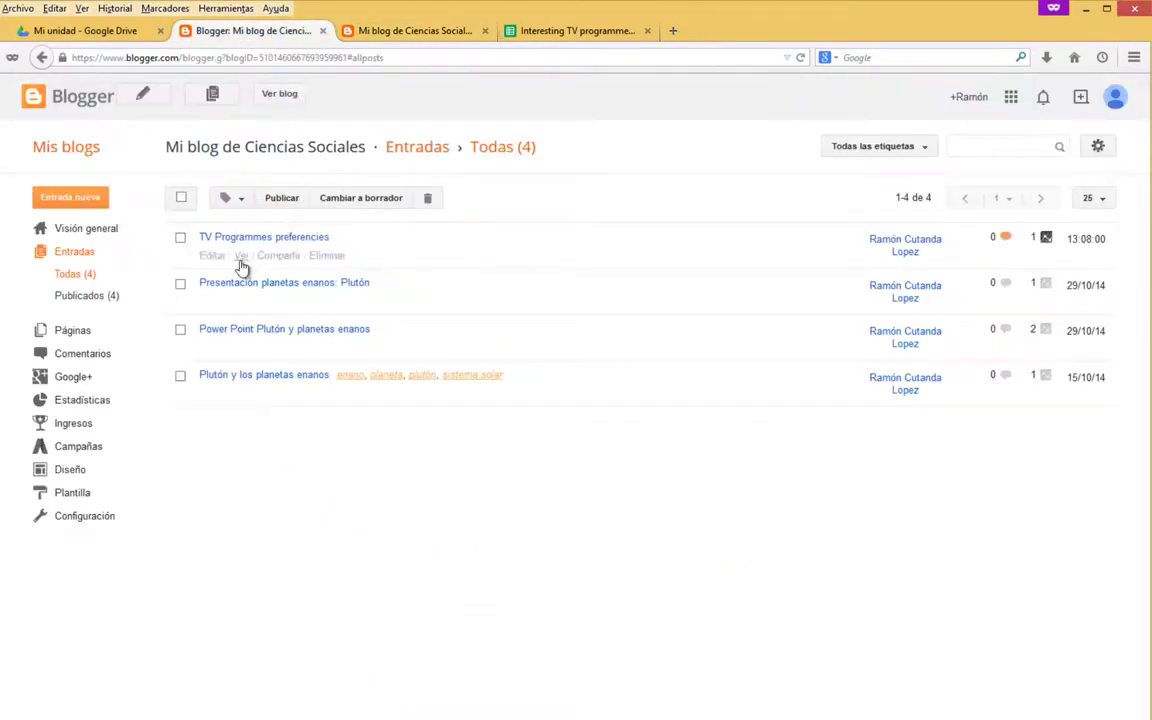
right_click(241, 262)
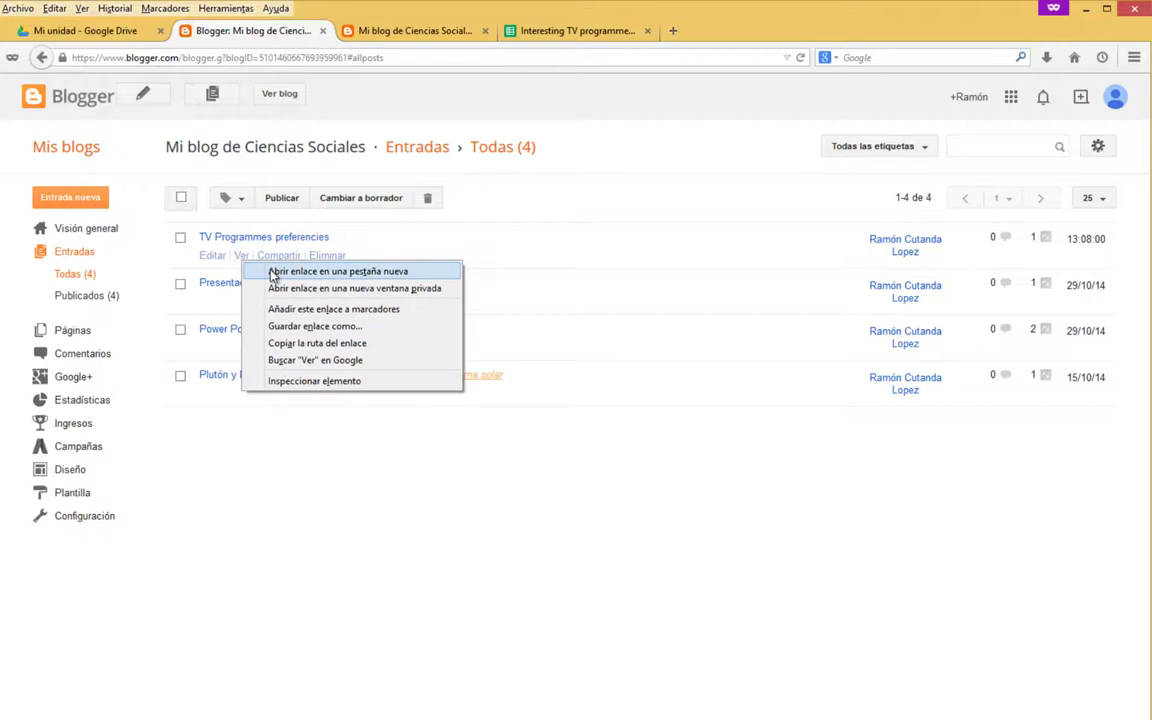
click(258, 268)
click(447, 32)
click(570, 30)
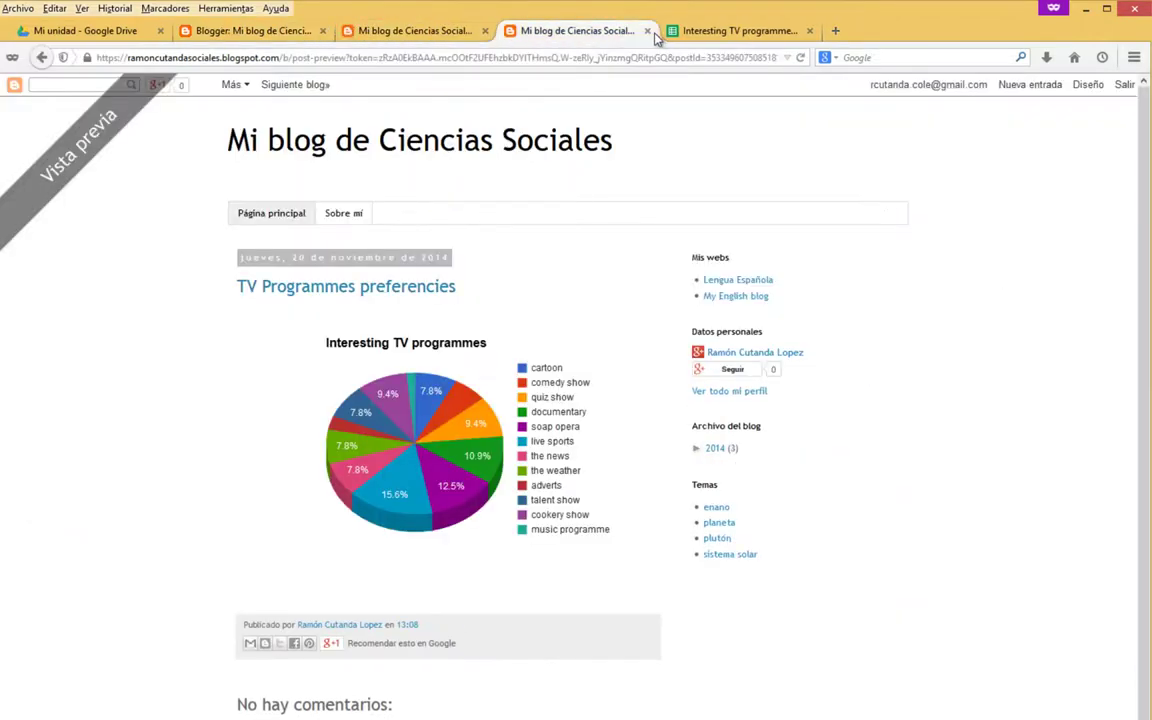
click(647, 30)
click(432, 32)
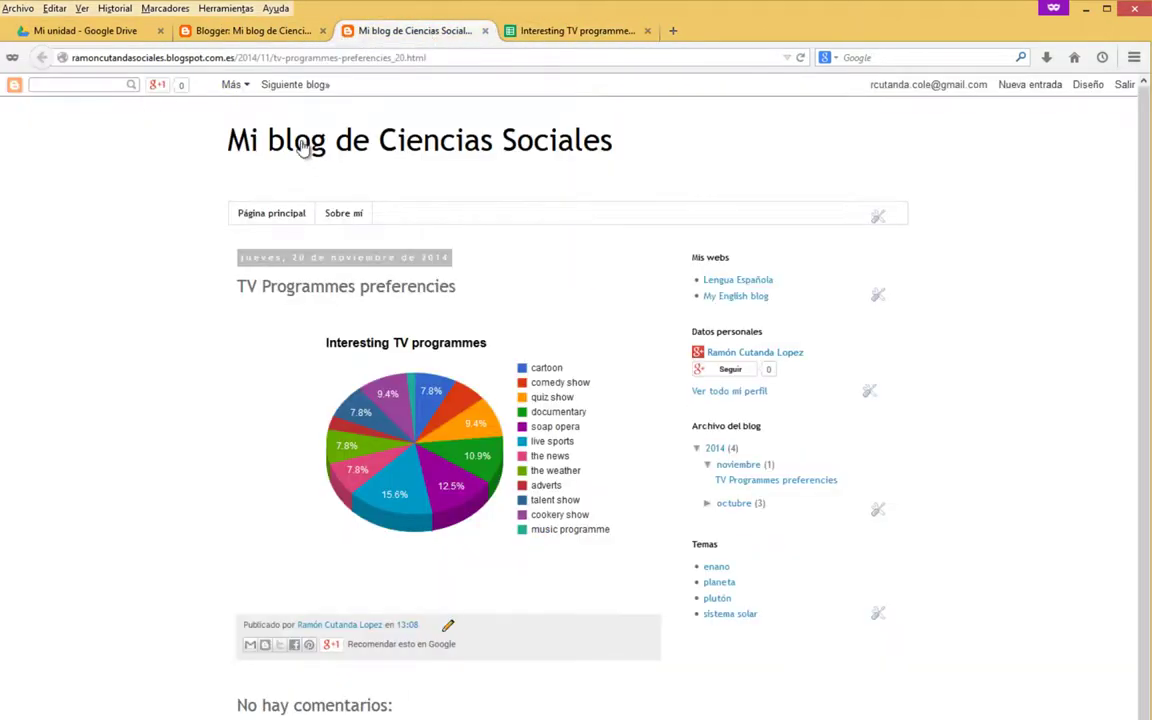
mouse_move(370, 488)
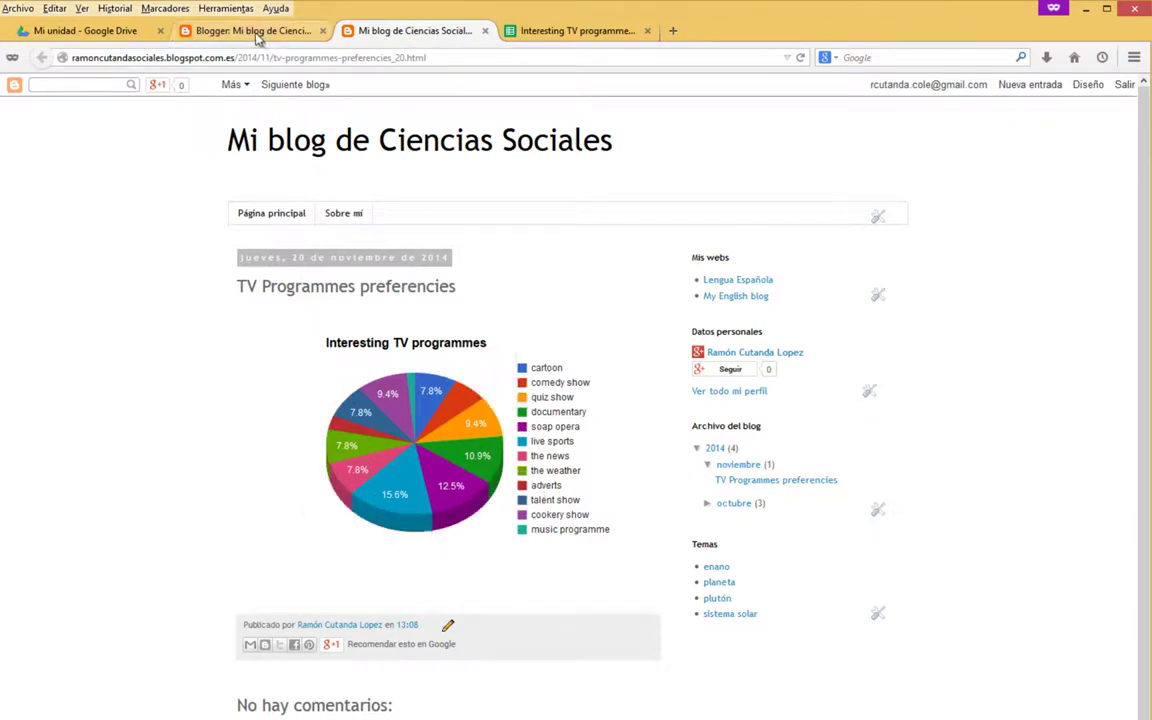
Close the Publicar en la Web dialog and the Interesting TV programmes spreadsheet tab.
click(577, 30)
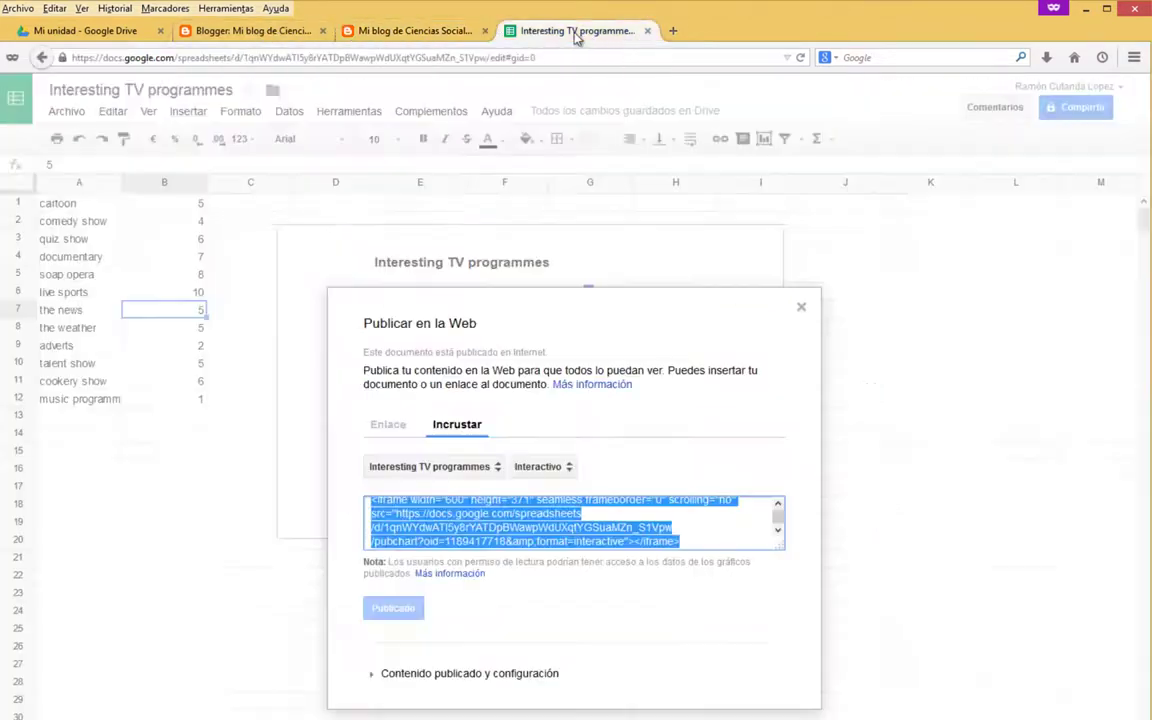
click(801, 307)
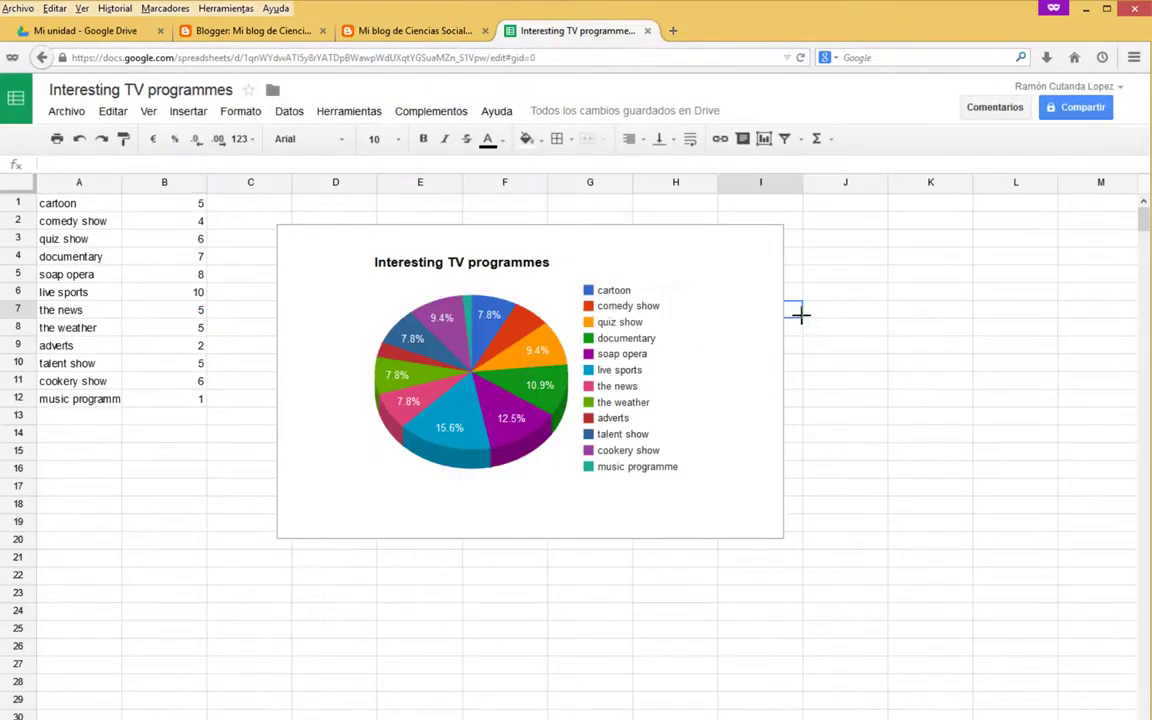
click(647, 30)
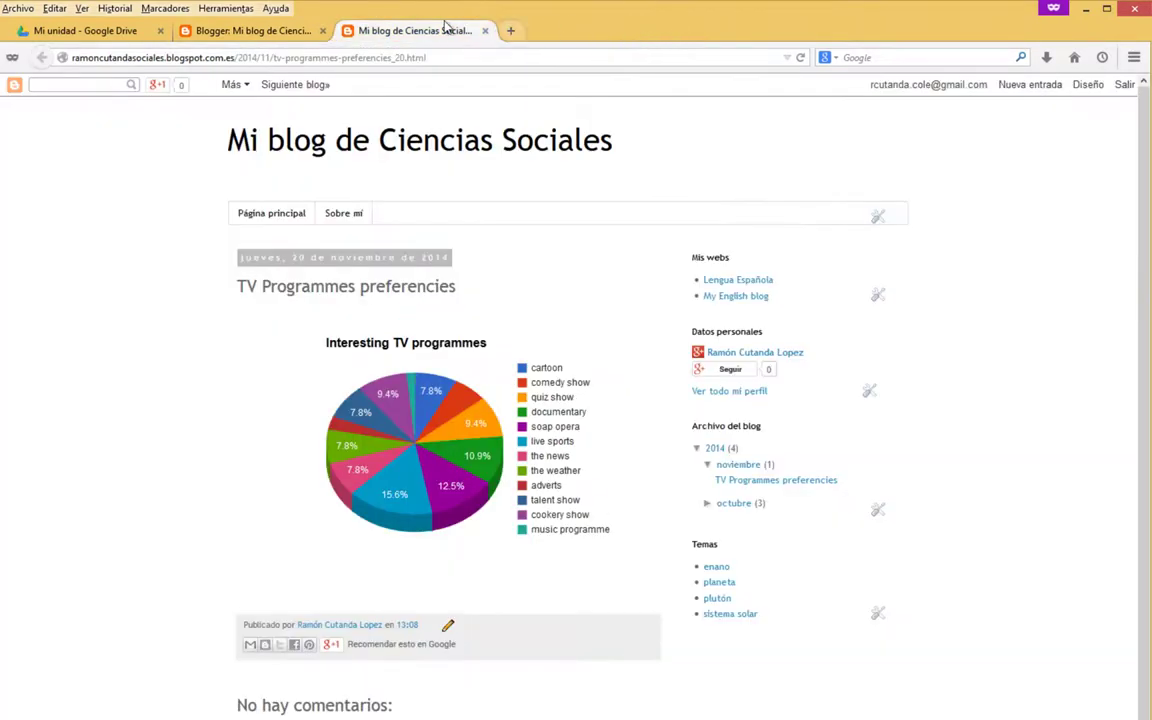
Select the word Educational in the notes, then create a new blank spreadsheet from Drive's Crear menu.
click(90, 31)
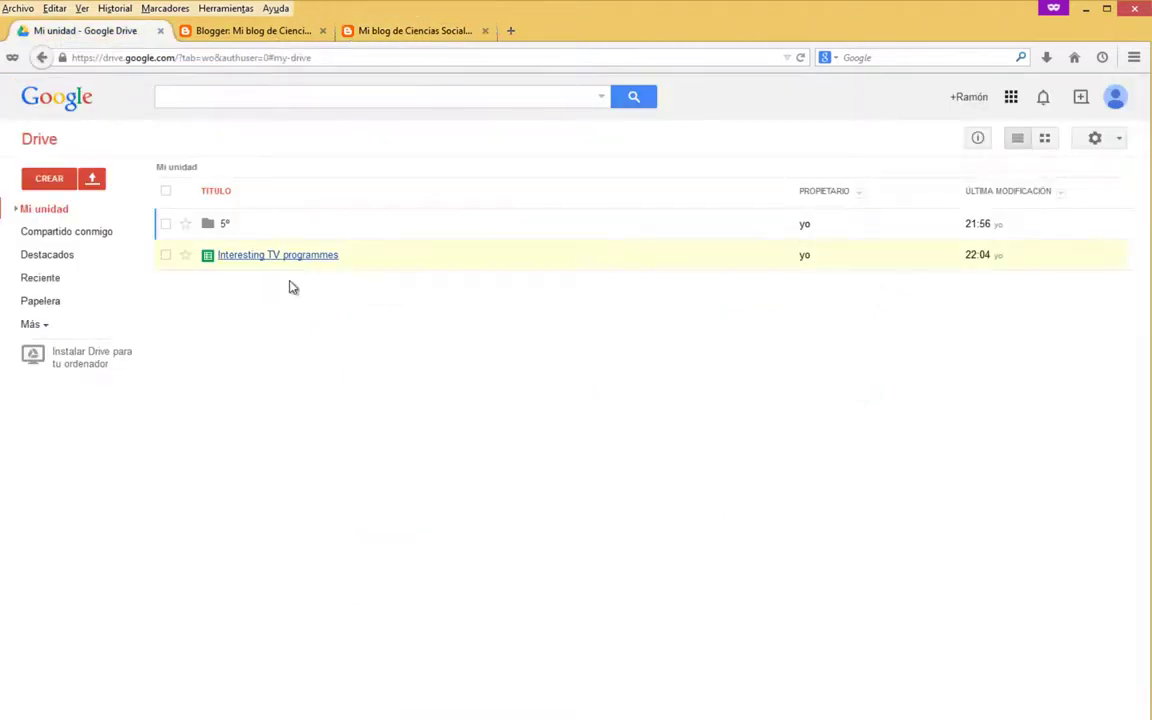
key(alt+Tab)
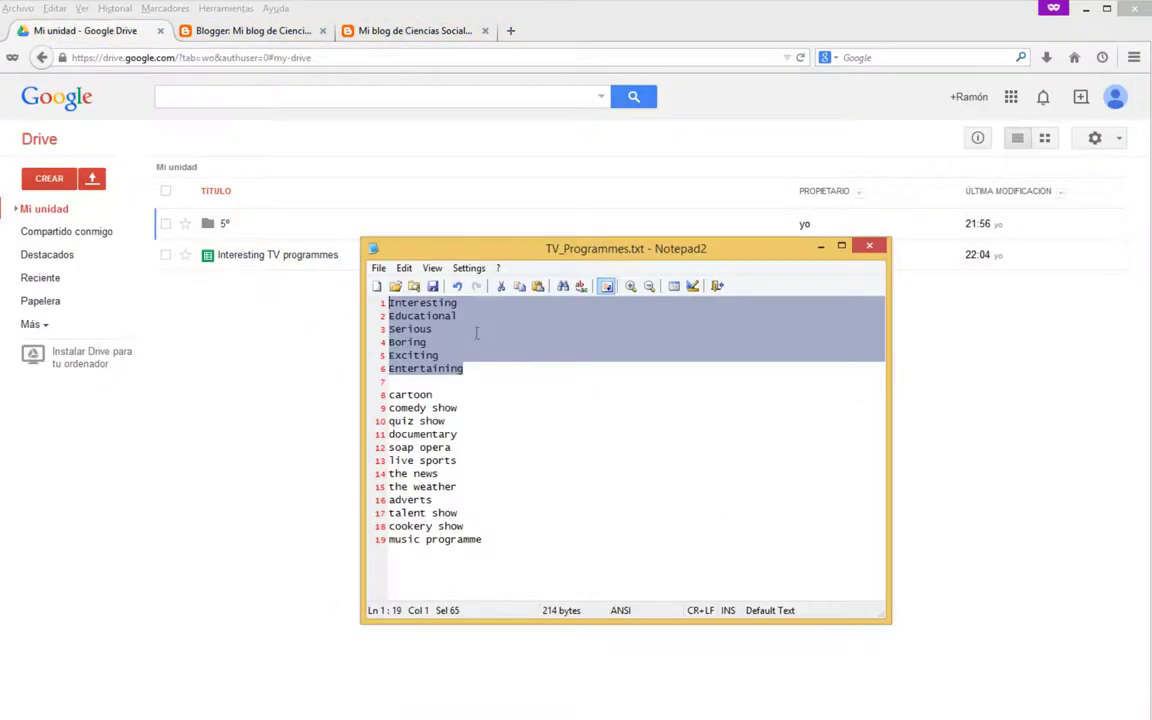
click(463, 316)
key(shift+Home)
click(332, 345)
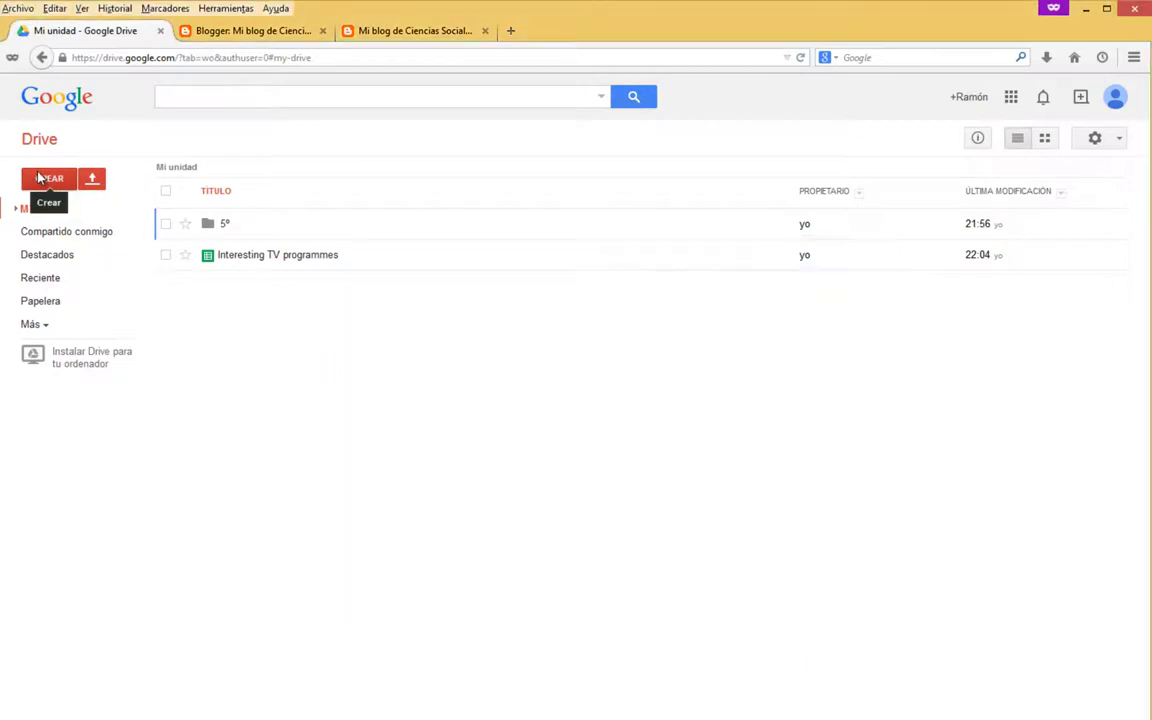
click(40, 177)
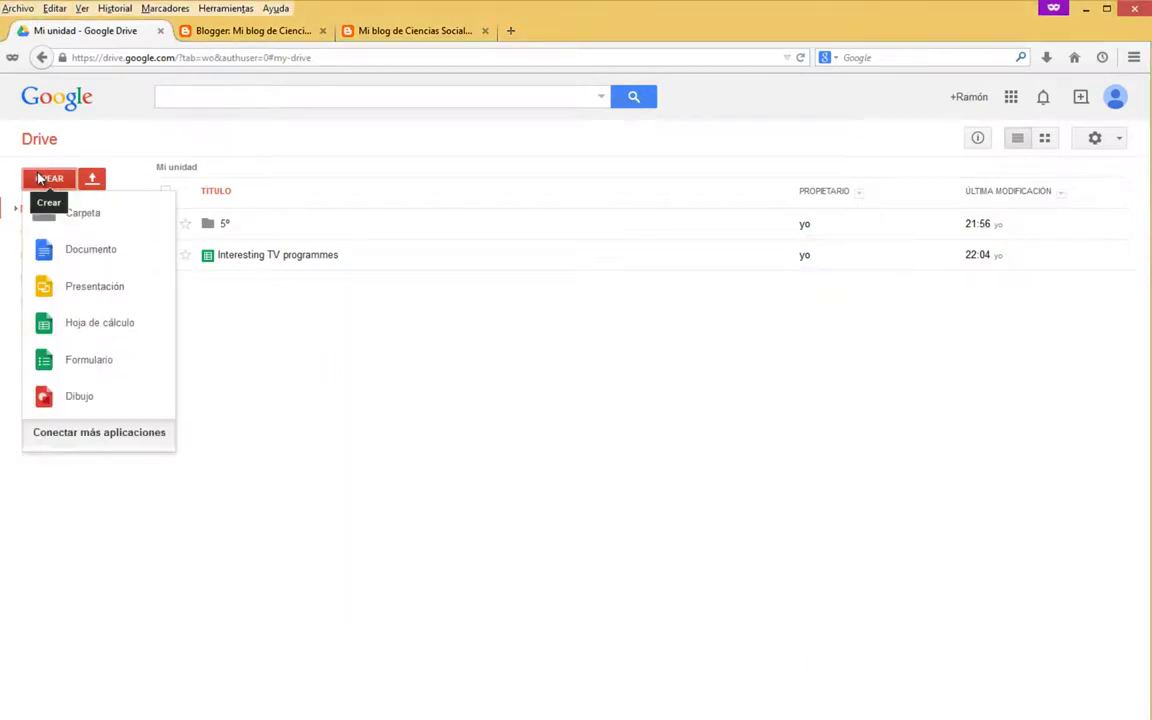
click(92, 327)
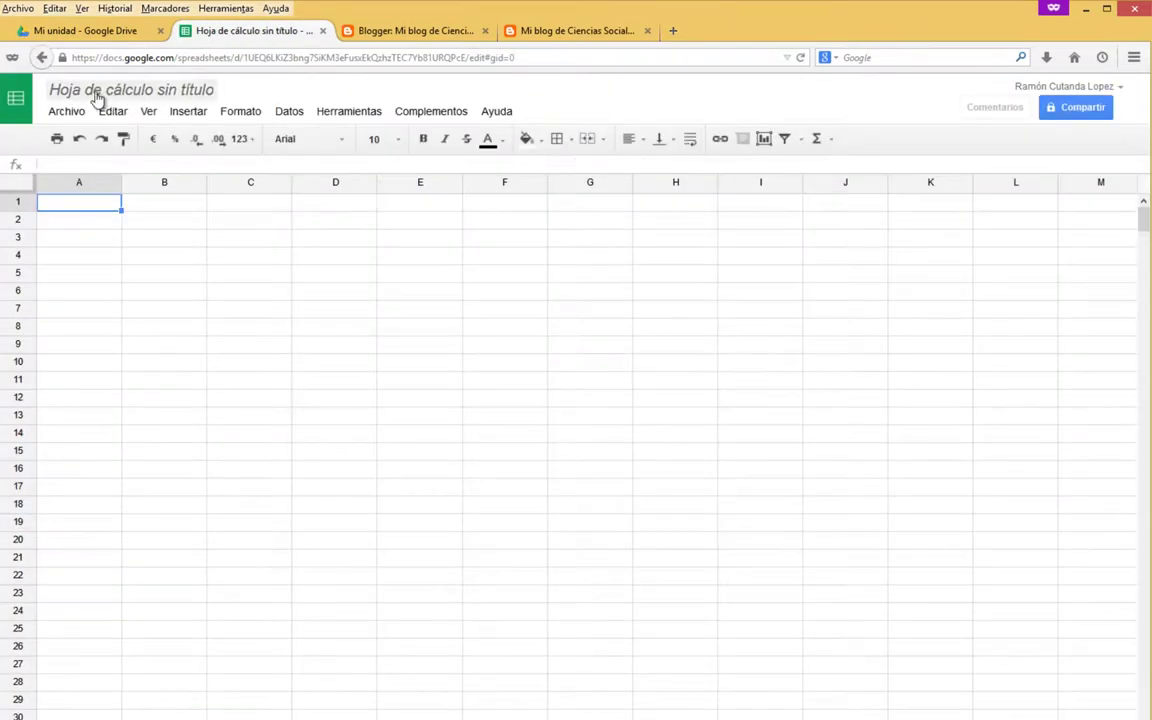
Title the untitled spreadsheet Education TV Programmes.
click(150, 92)
text(Edi)
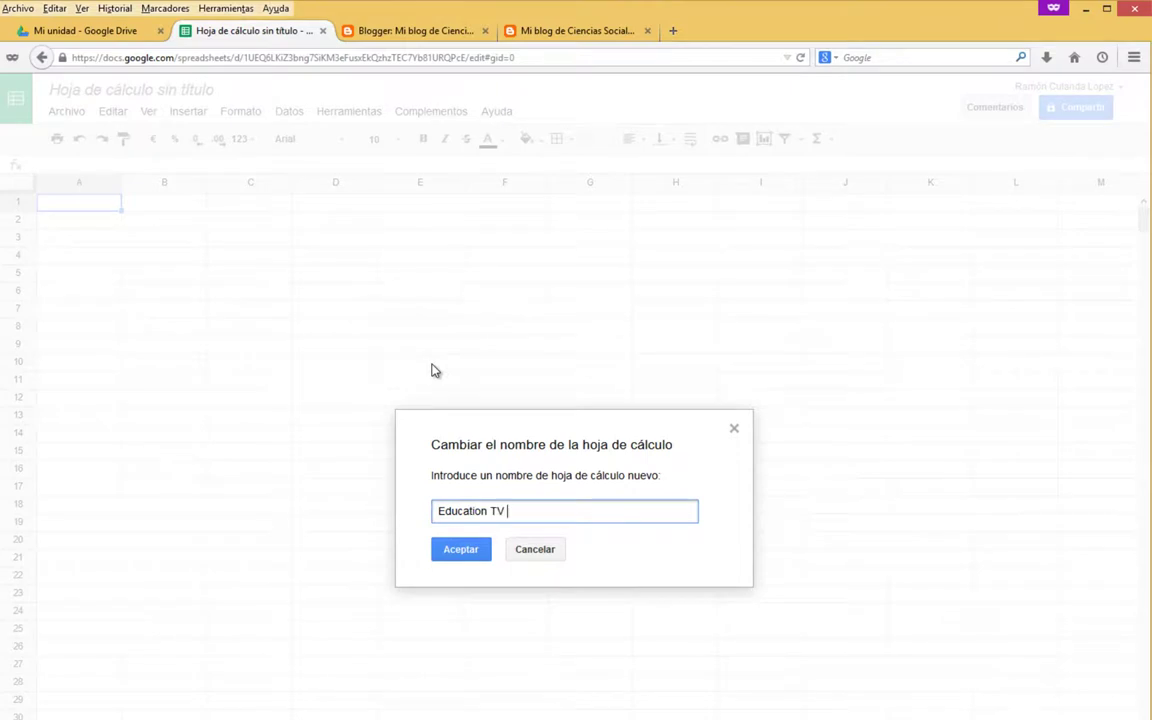
text(cation TV Programmes)
key(Return)
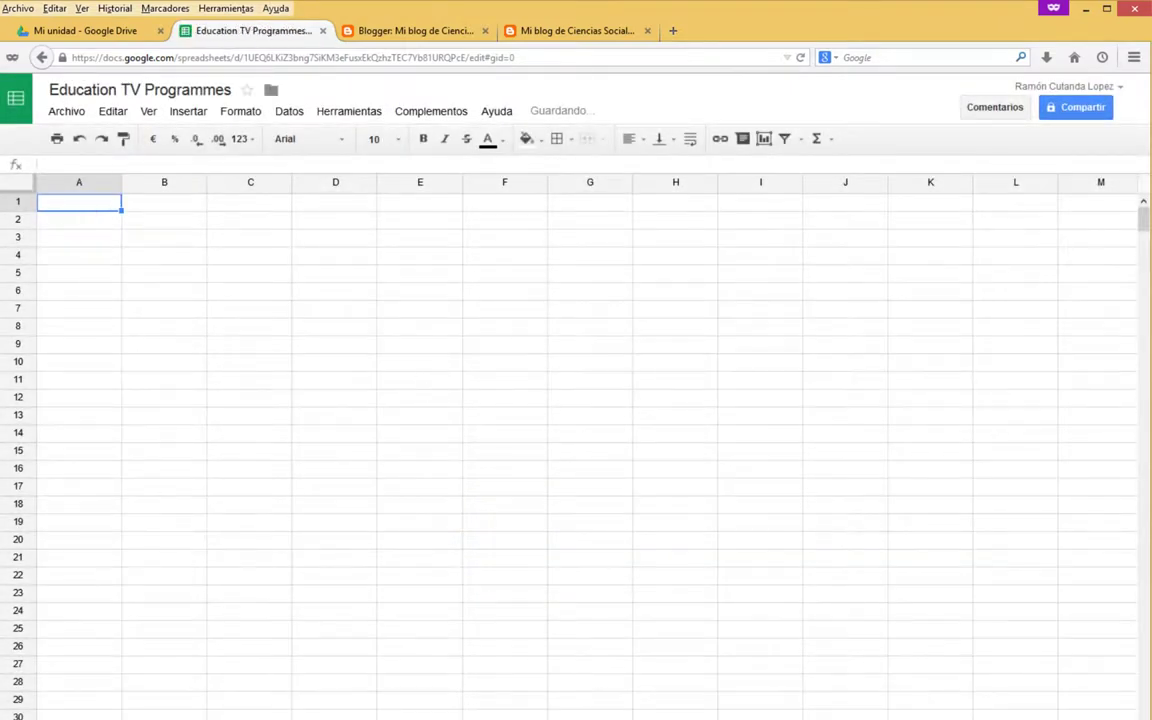
Paste the programme names from TV_Programmes.txt into column A, then delete them again.
key(alt+Tab)
drag(488, 540, 335, 398)
key(ctrl+c)
click(72, 216)
key(Up)
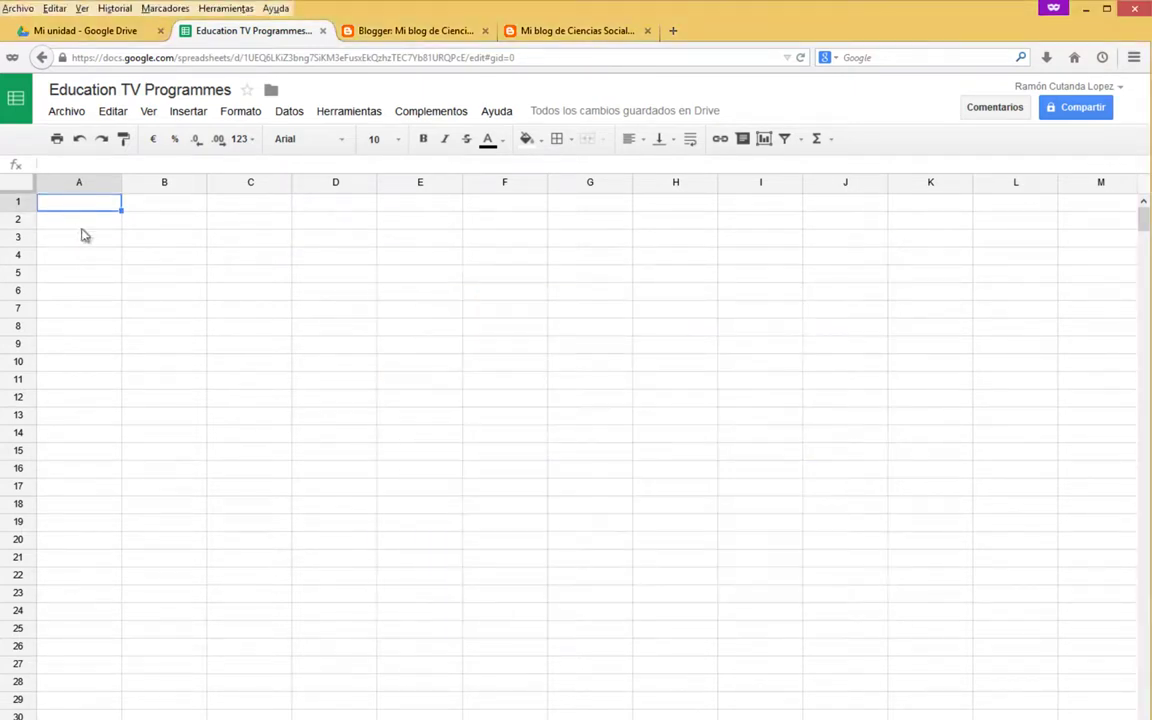
key(ctrl+v)
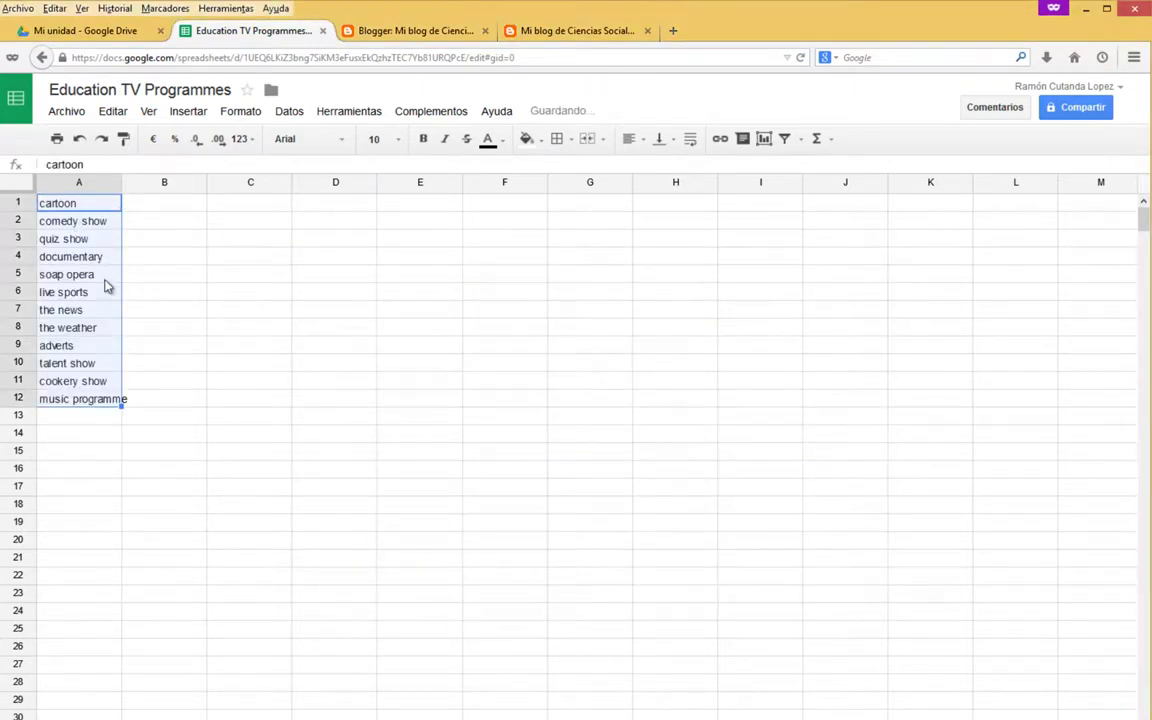
key(Delete)
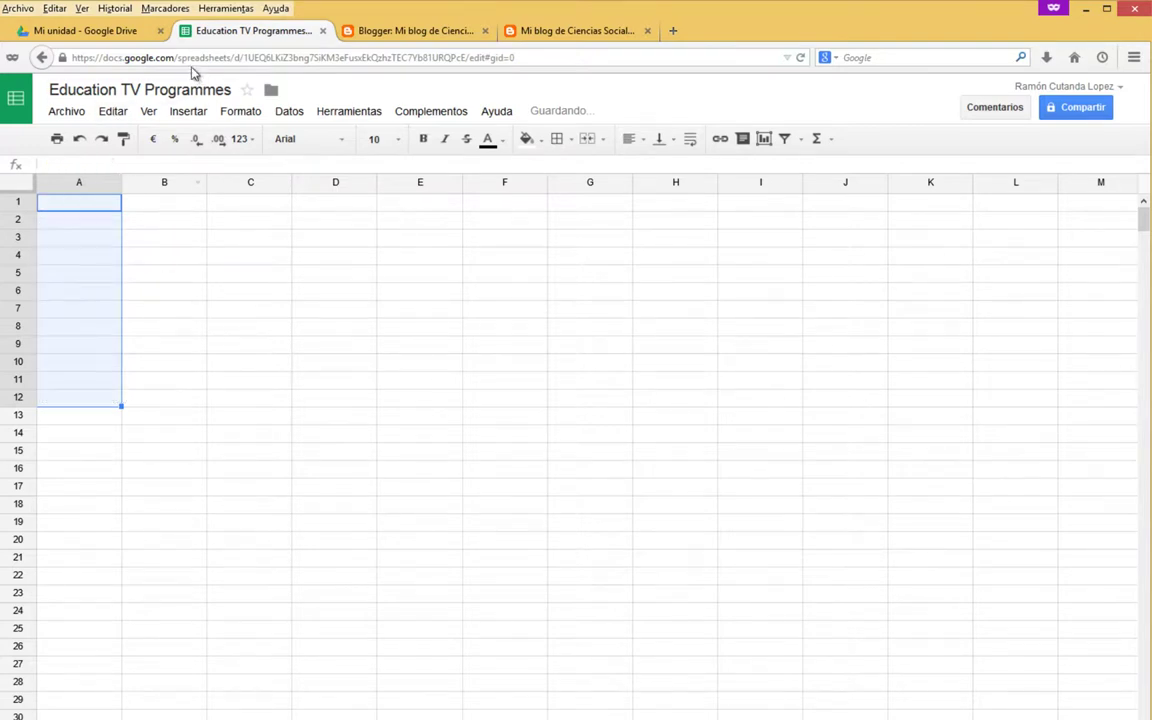
click(86, 30)
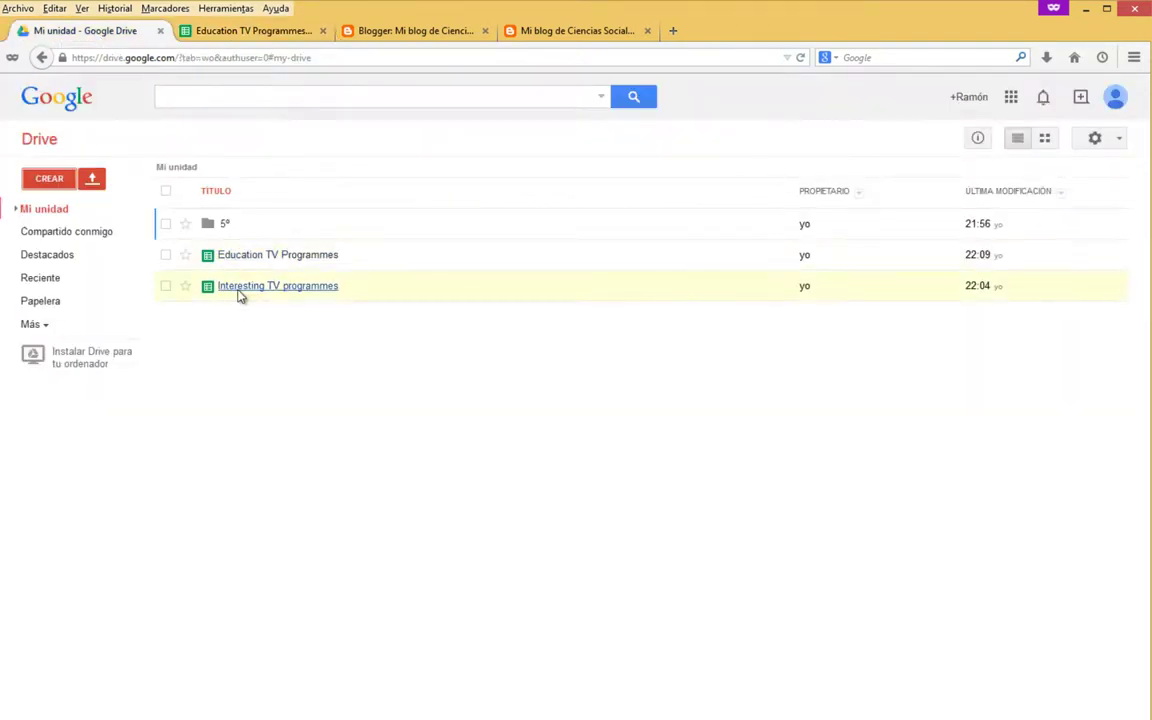
In Interesting TV programmes, copy A1:A12 via Editar > Copiar and dismiss the shortcuts notice.
click(238, 292)
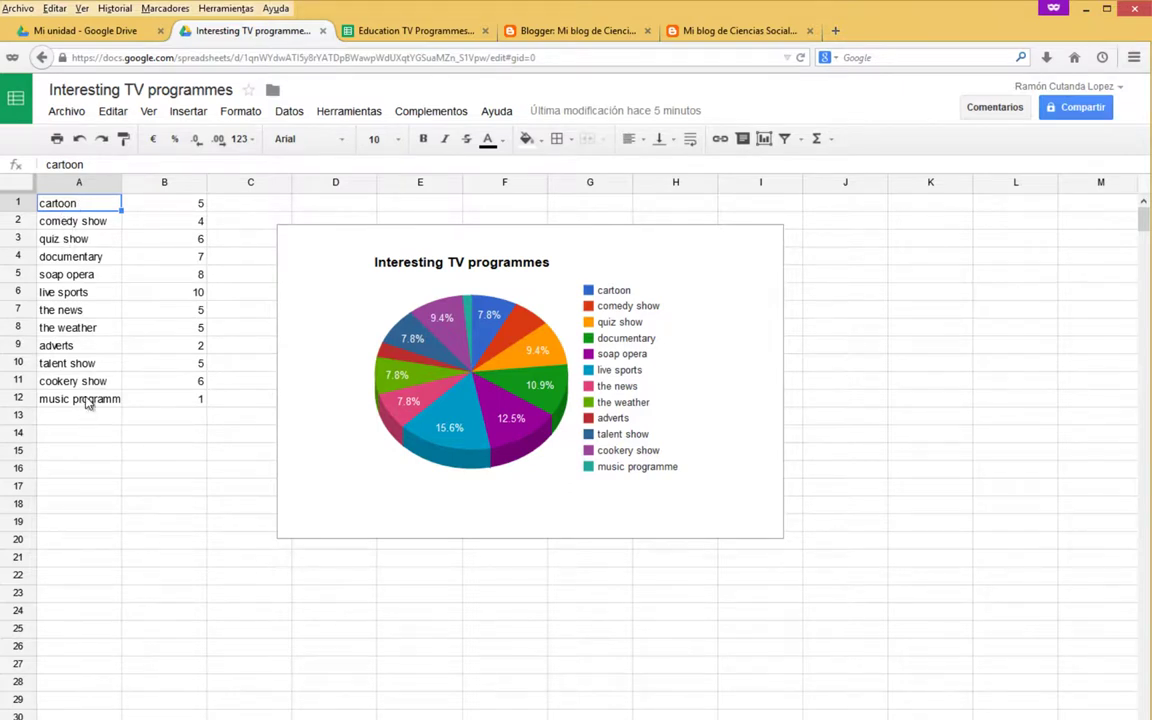
shift+click(87, 402)
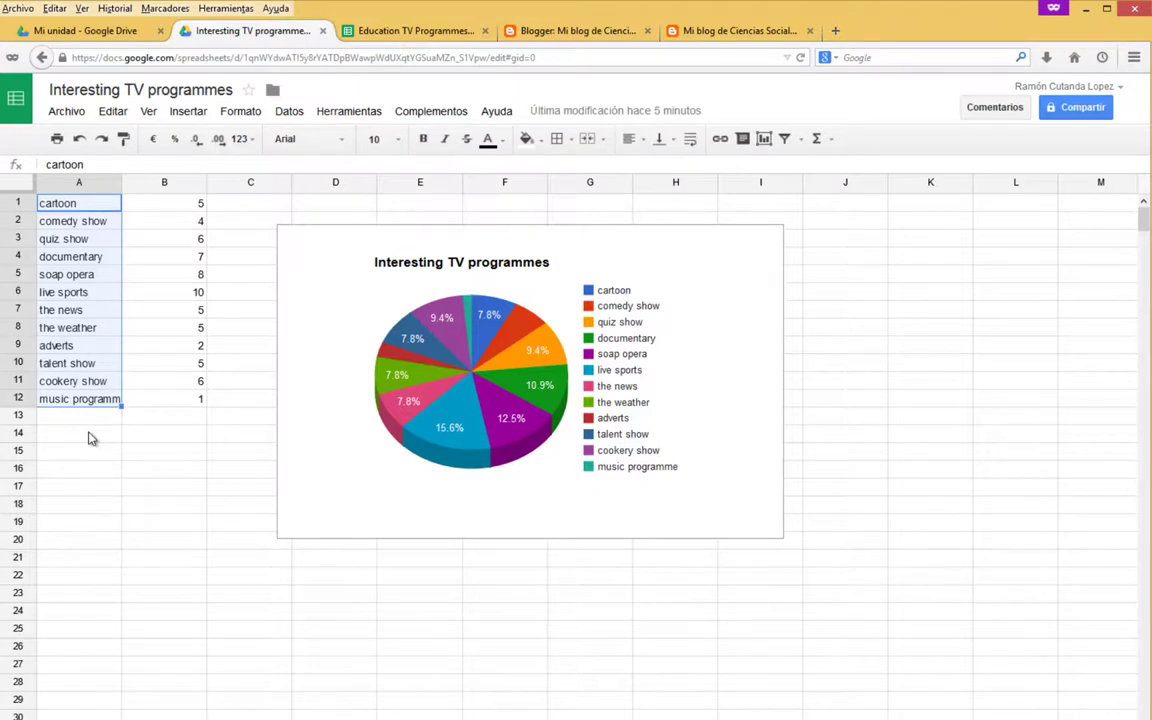
click(113, 111)
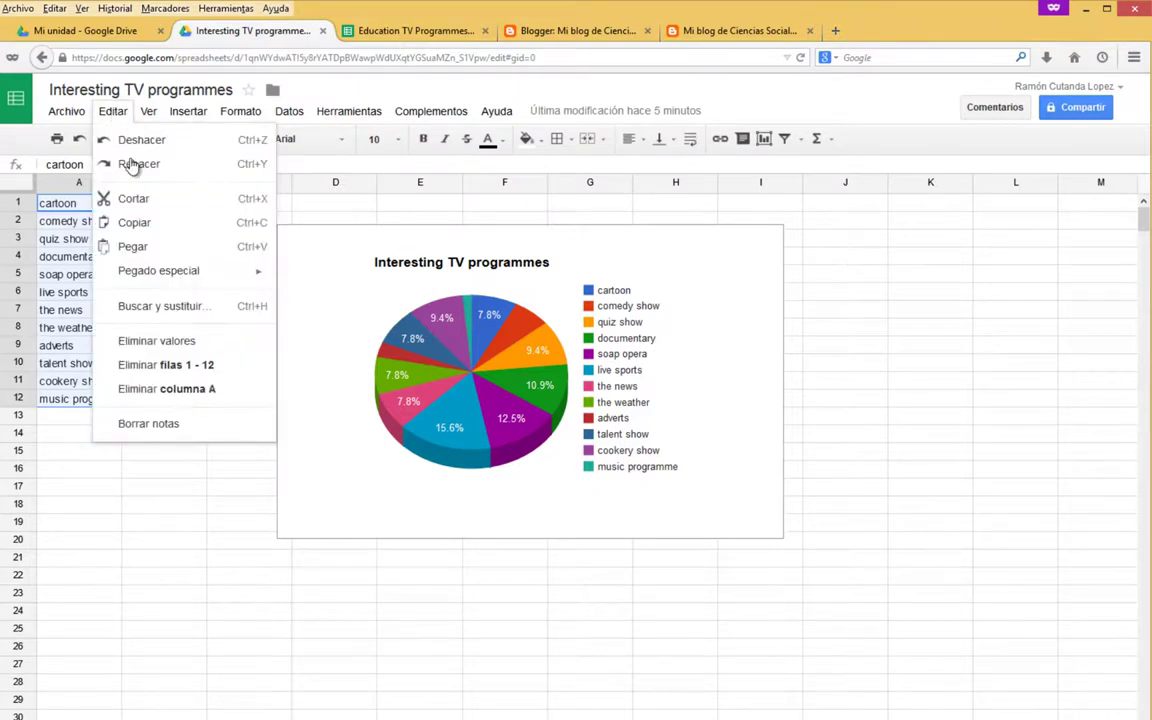
click(130, 222)
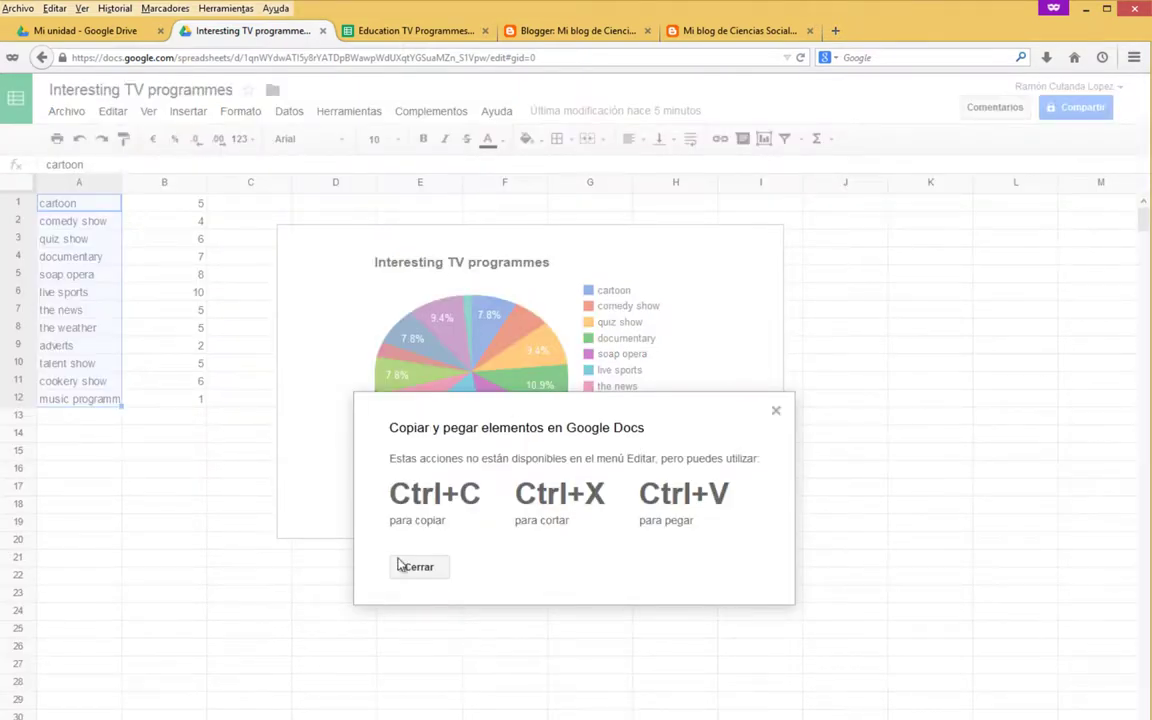
triple_click(411, 497)
drag(654, 500, 733, 500)
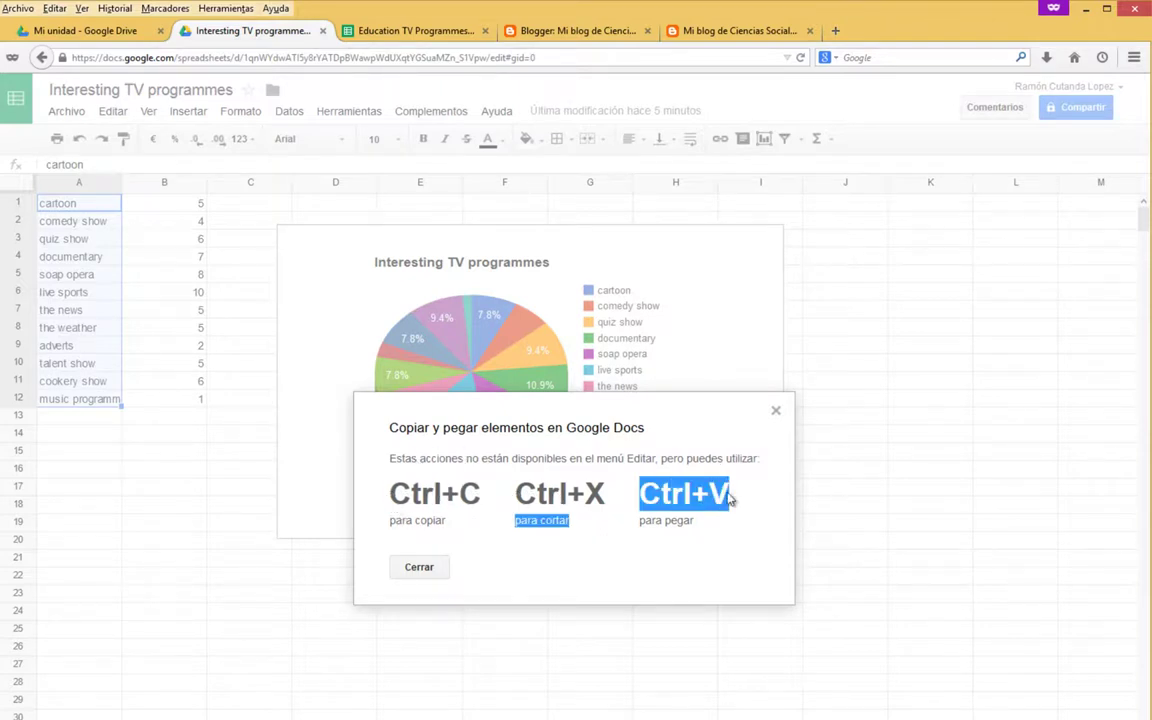
click(425, 569)
Paste the twelve programme names into column A starting at A1.
click(404, 33)
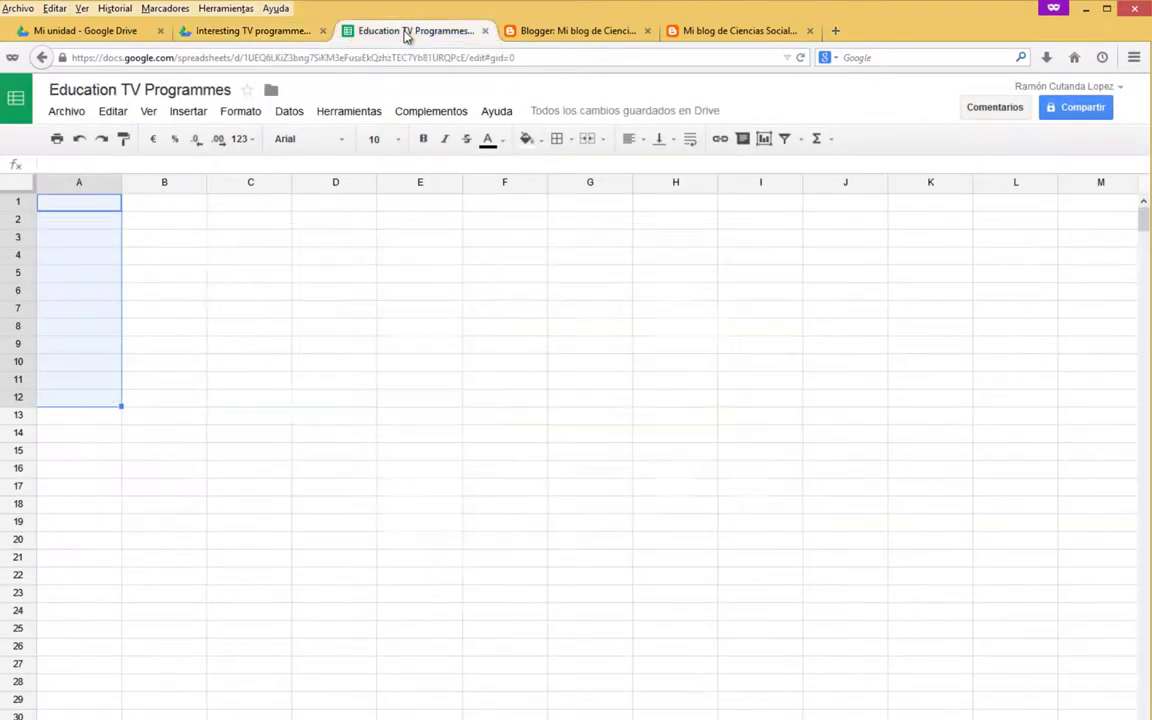
click(84, 207)
key(ctrl+v)
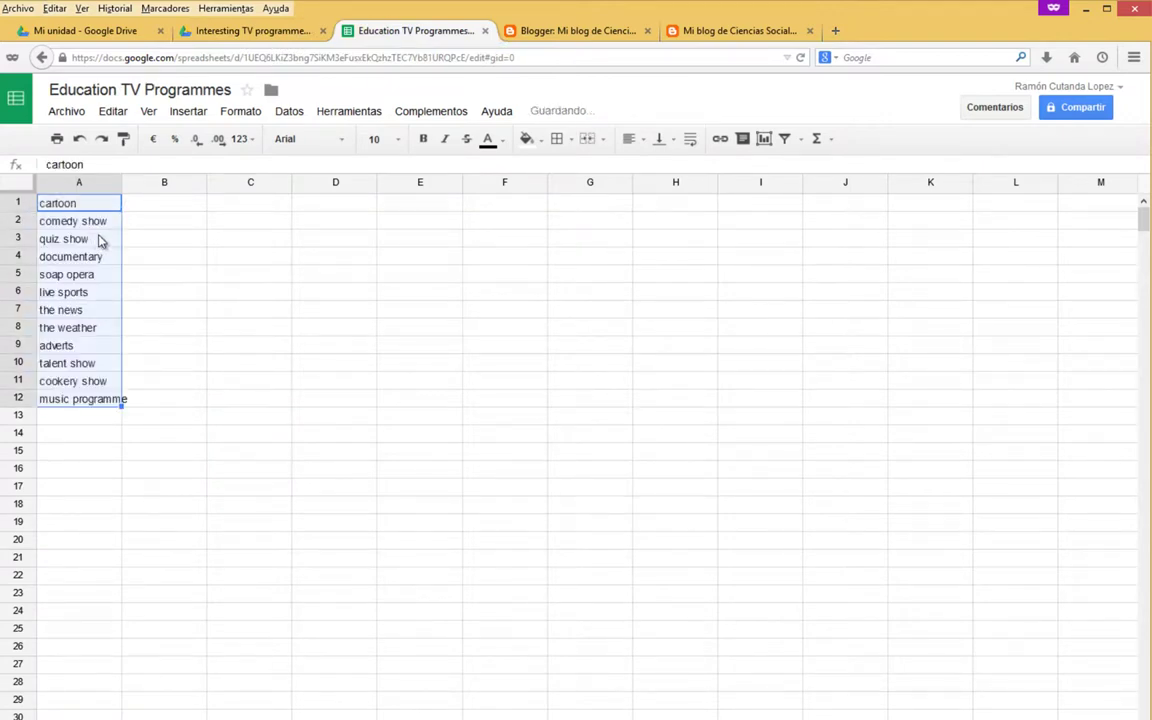
Enter scores 5, 5, 6, 4, 3, 8, 2 in B1:B7.
click(167, 210)
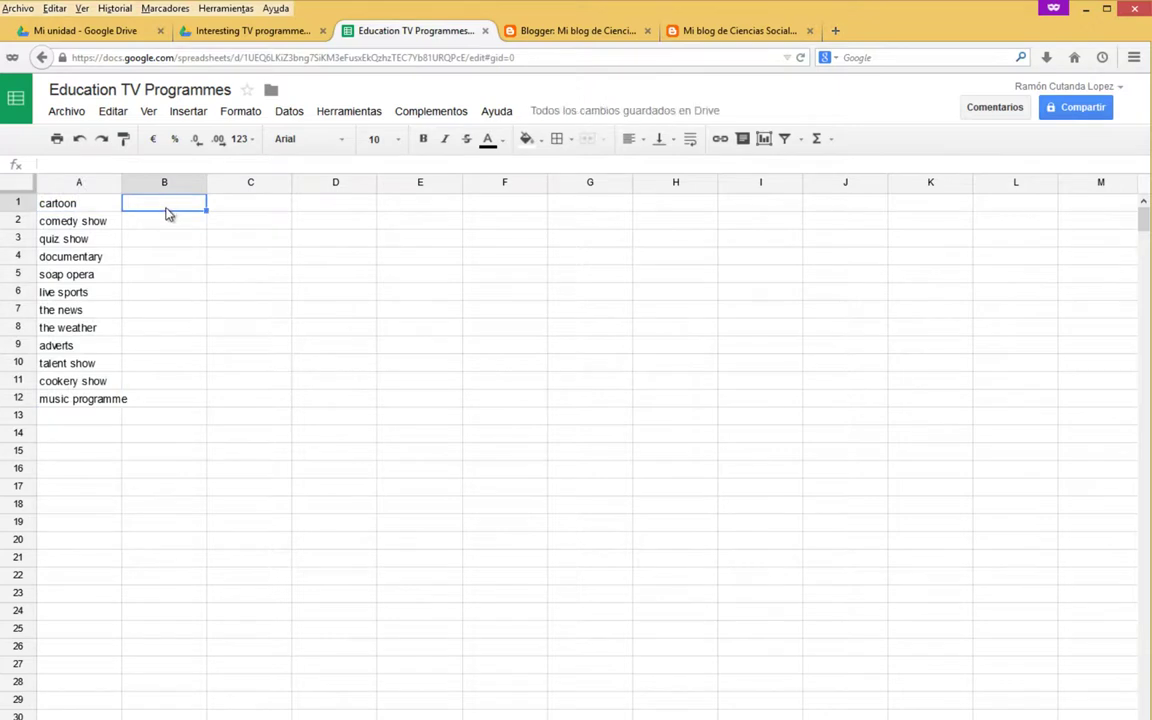
text(5)
click(166, 238)
text(6)
key(Up)
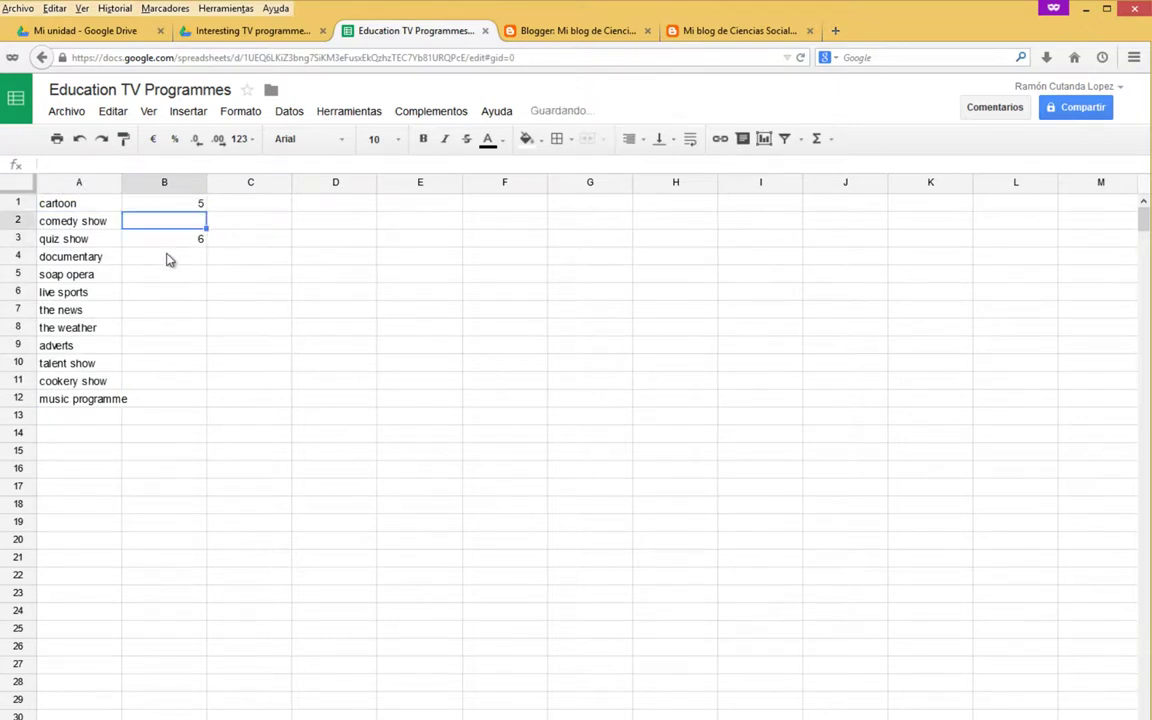
text(5)
click(166, 257)
text(4)
key(Return)
text(3)
Enter the remaining scores 5, 7, 9, 1, 5 in B8:B12.
key(Return)
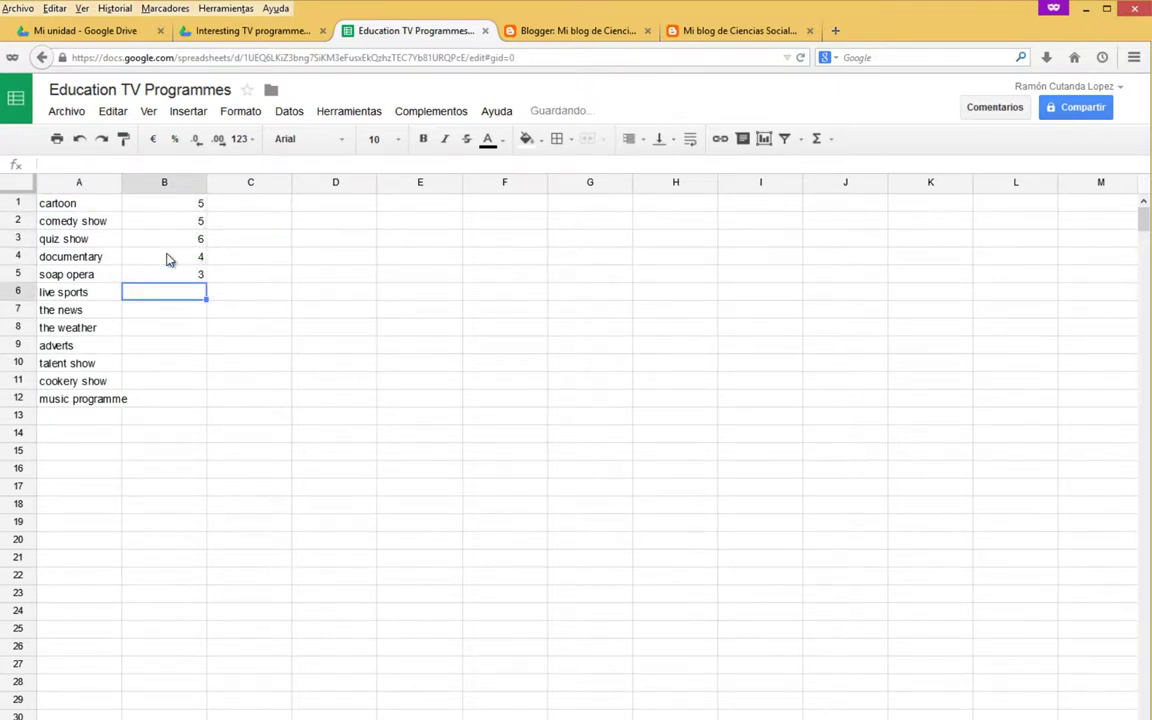
key(Down)
text(2)
key(Up)
text(8)
key(Return)
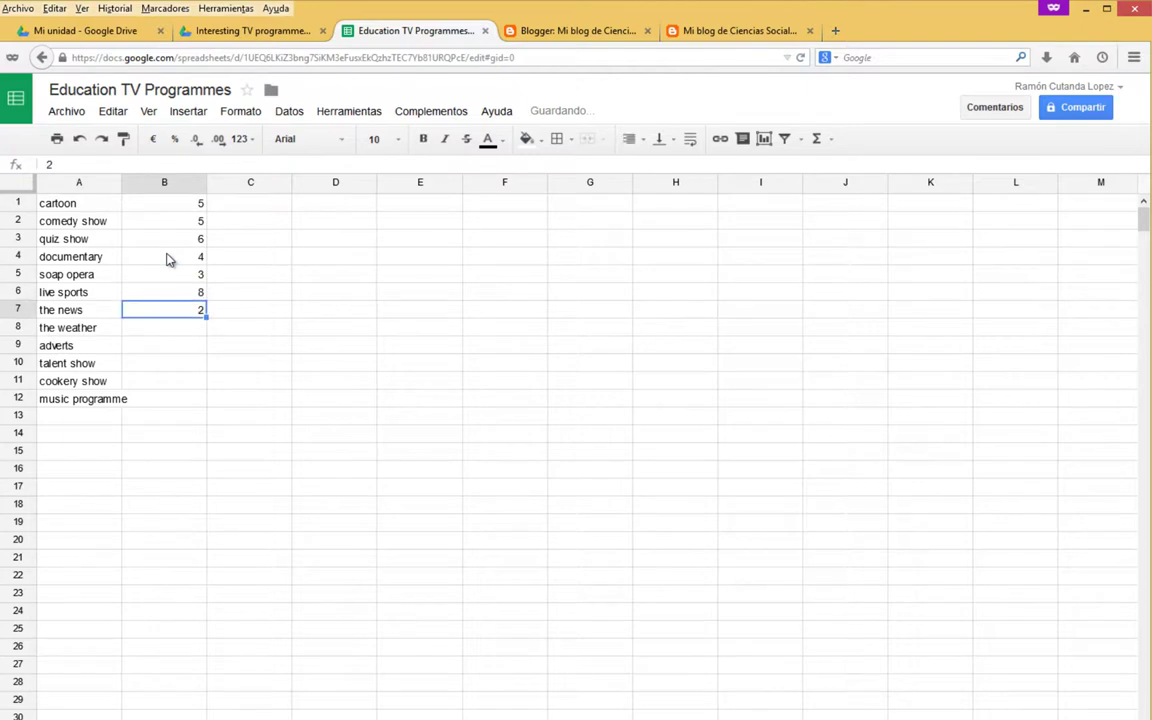
key(Down)
text(5)
key(Return)
text(7)
key(Return)
text(9)
key(Return)
text(1)
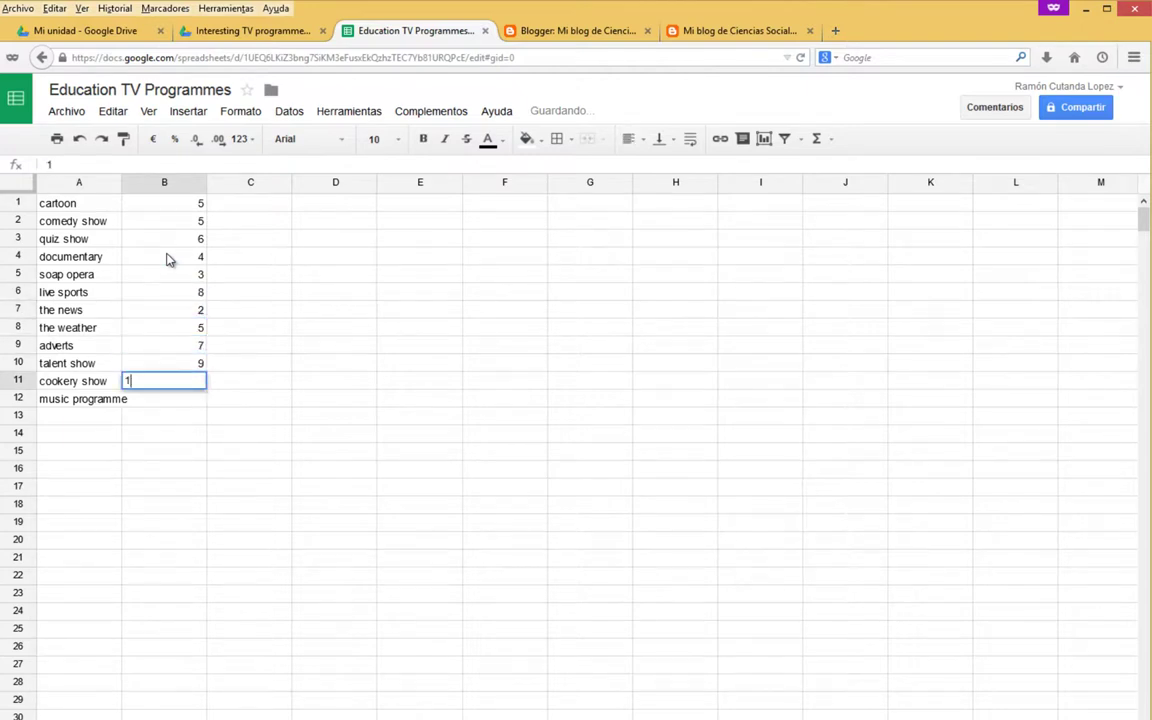
key(Return)
text(5)
key(Return)
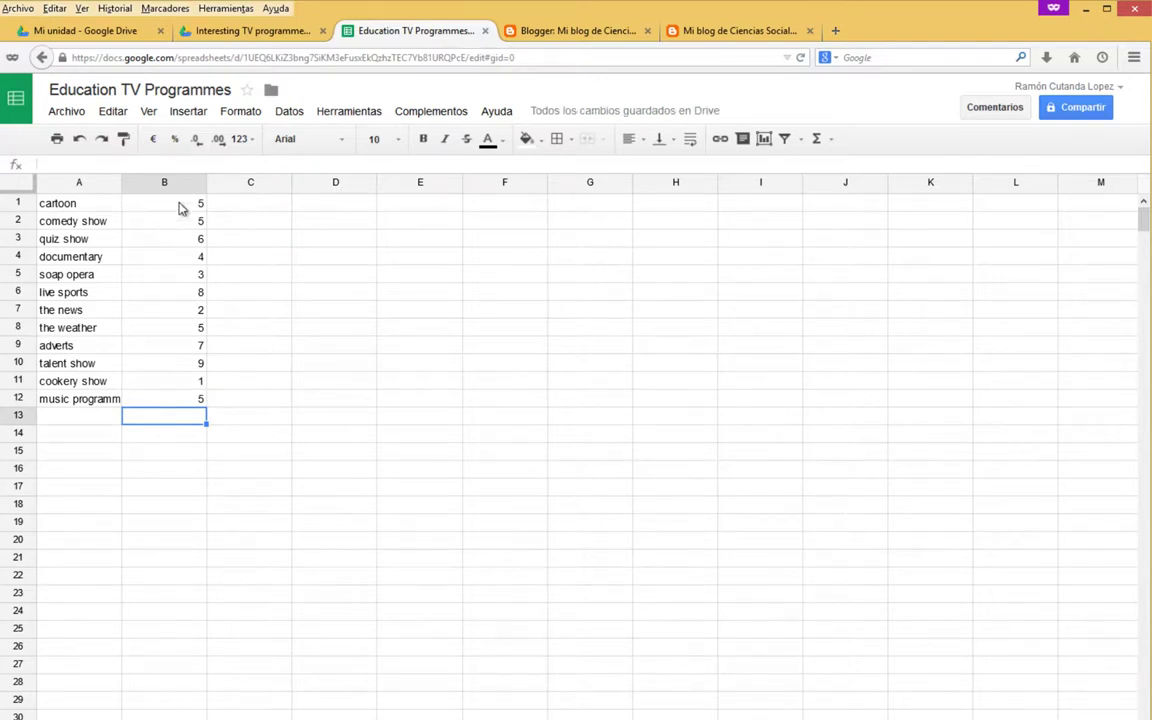
click(188, 111)
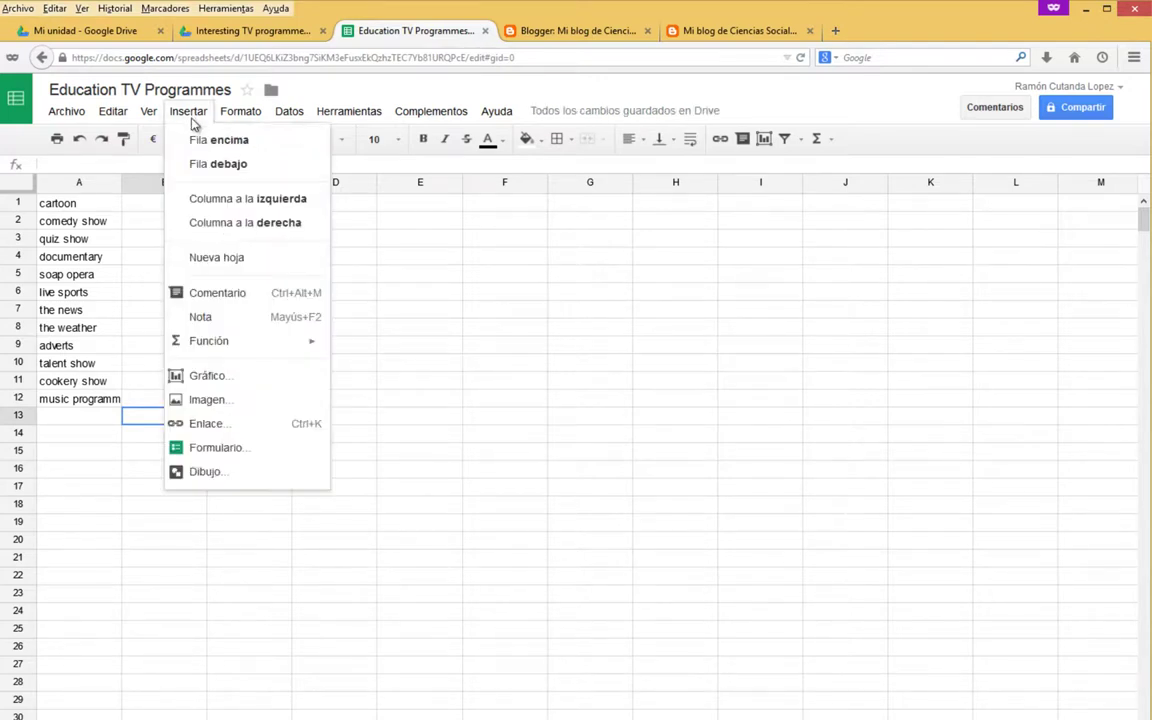
Create a chart from the scores as a plain column chart.
click(230, 377)
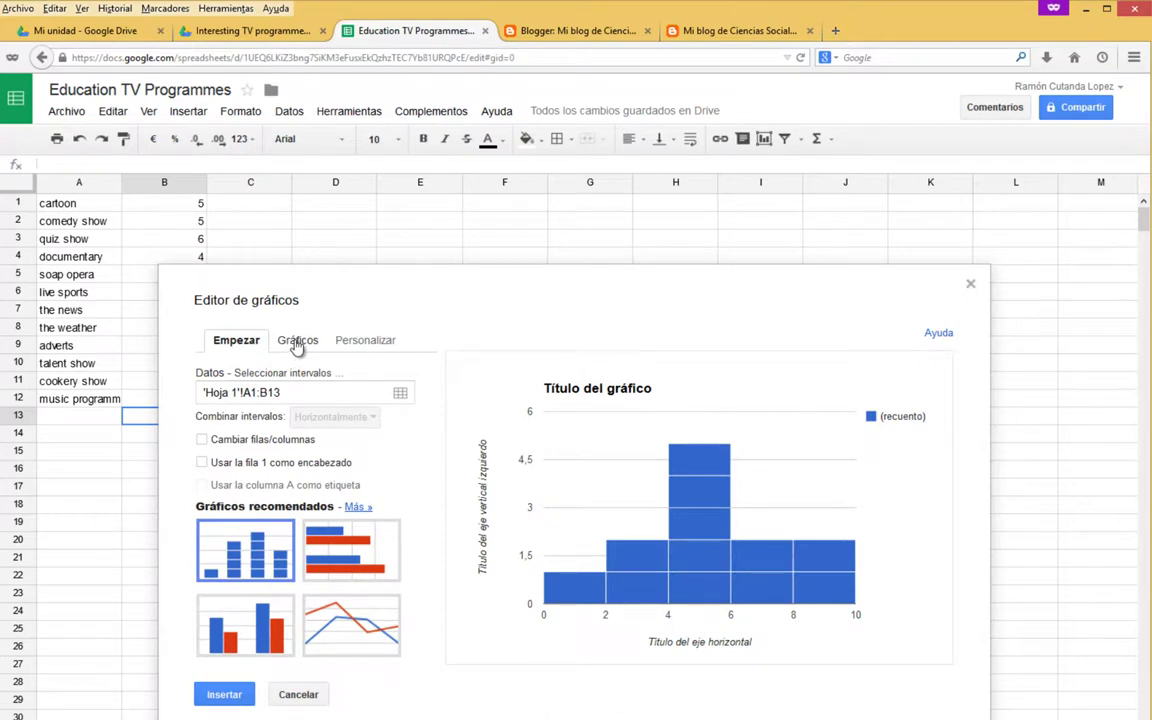
click(297, 341)
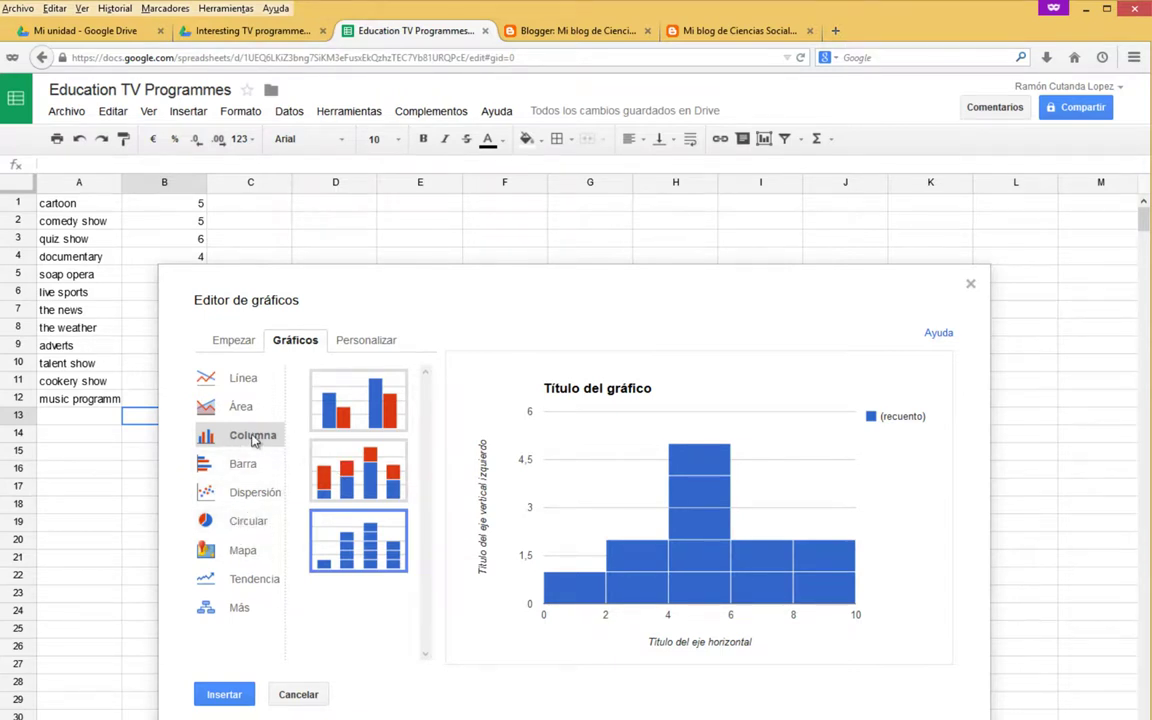
click(340, 404)
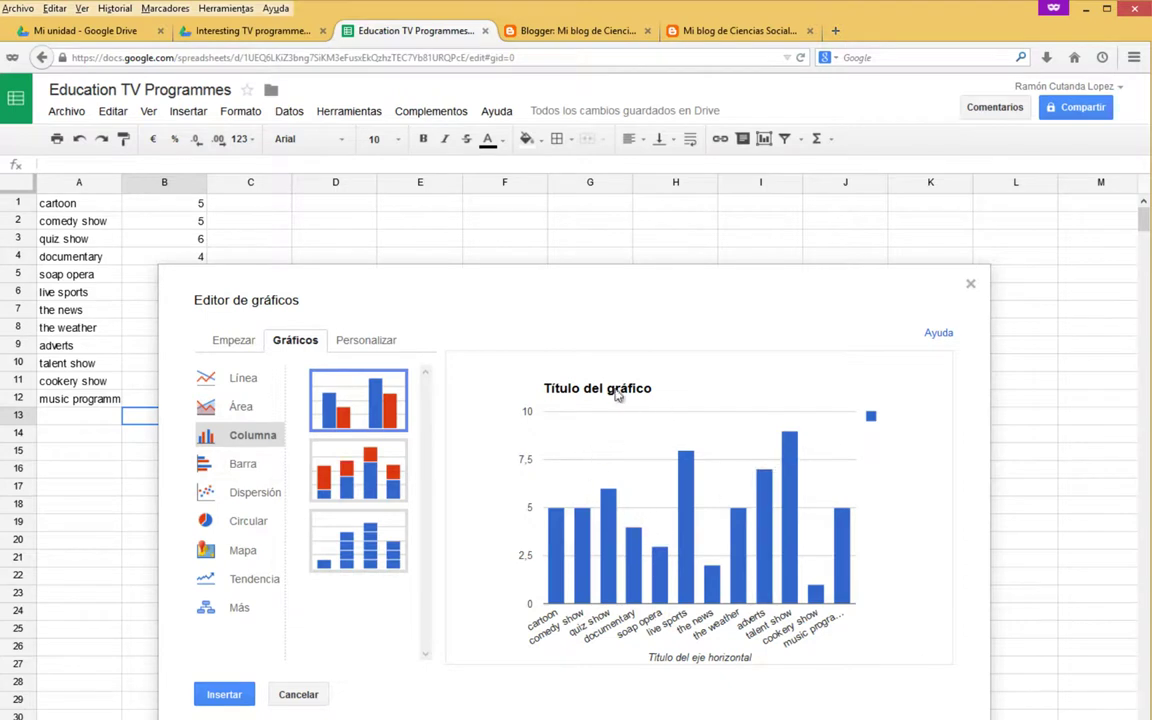
Title the chart 'Educational TV Programmes' and insert it into the sheet.
click(368, 342)
drag(301, 450, 143, 450)
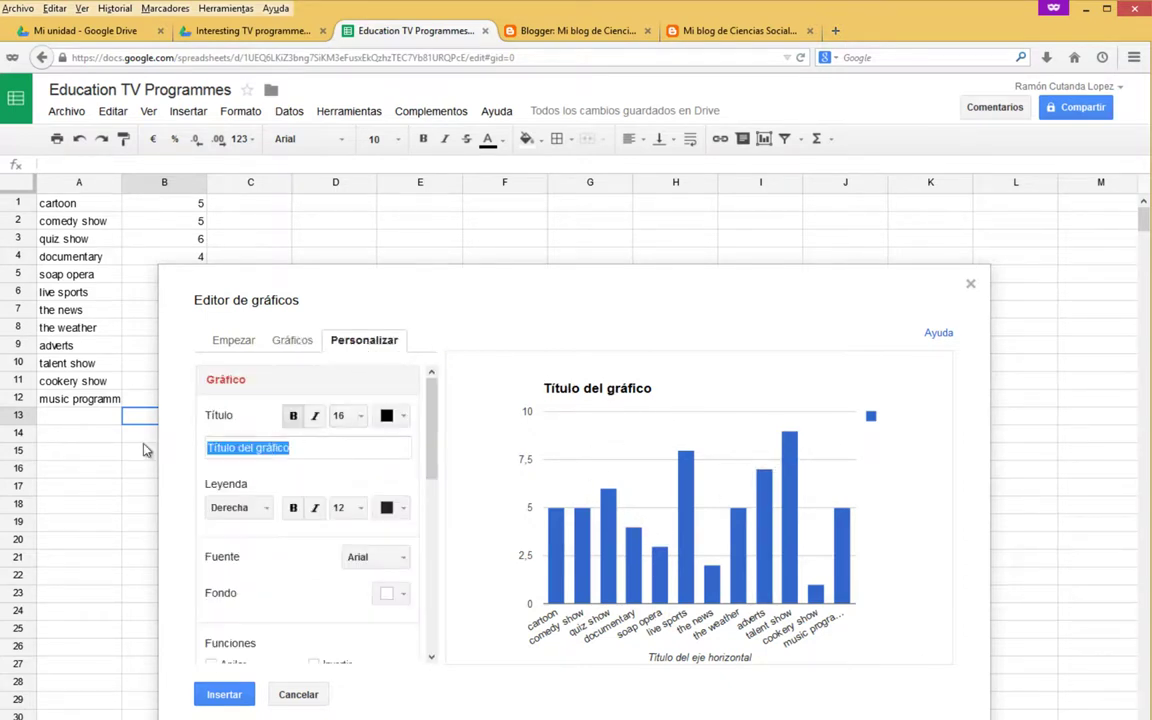
text(Educational T)
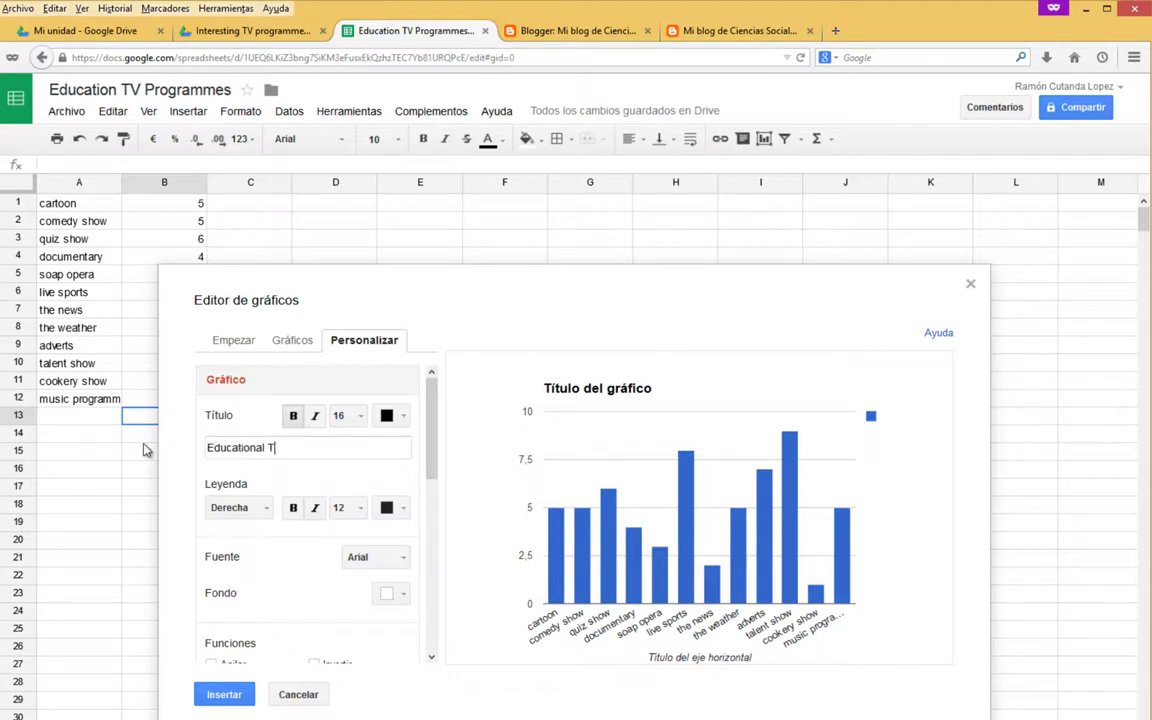
text(V Progrmmes)
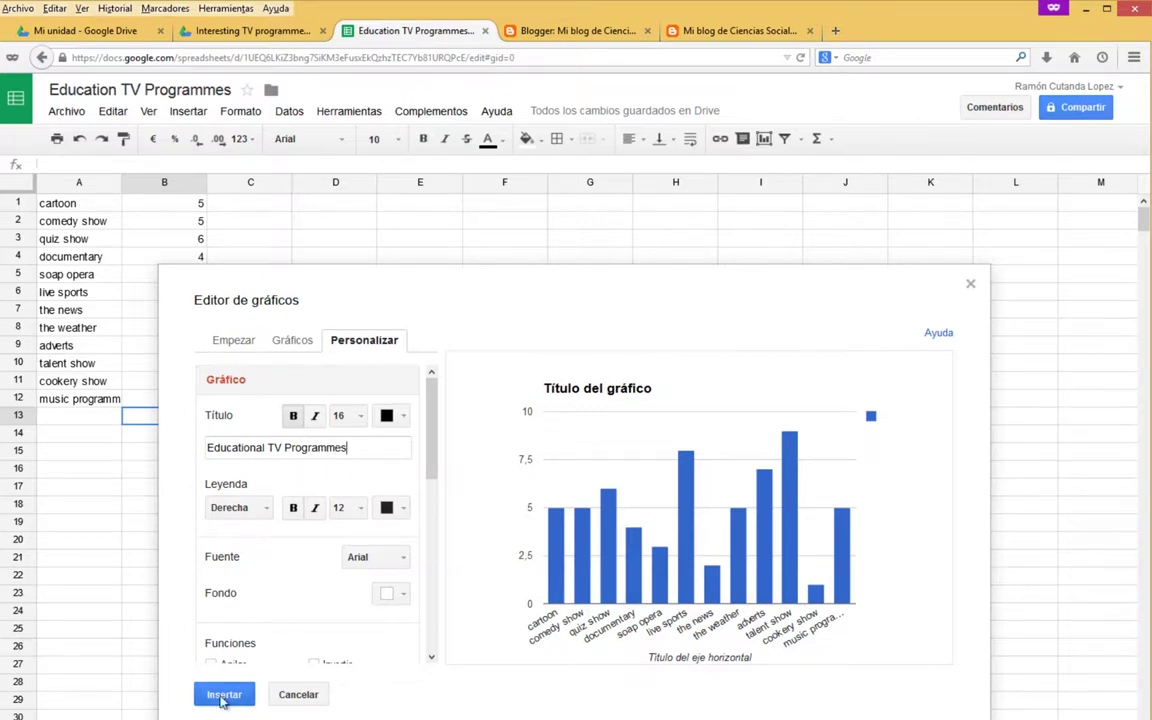
click(224, 694)
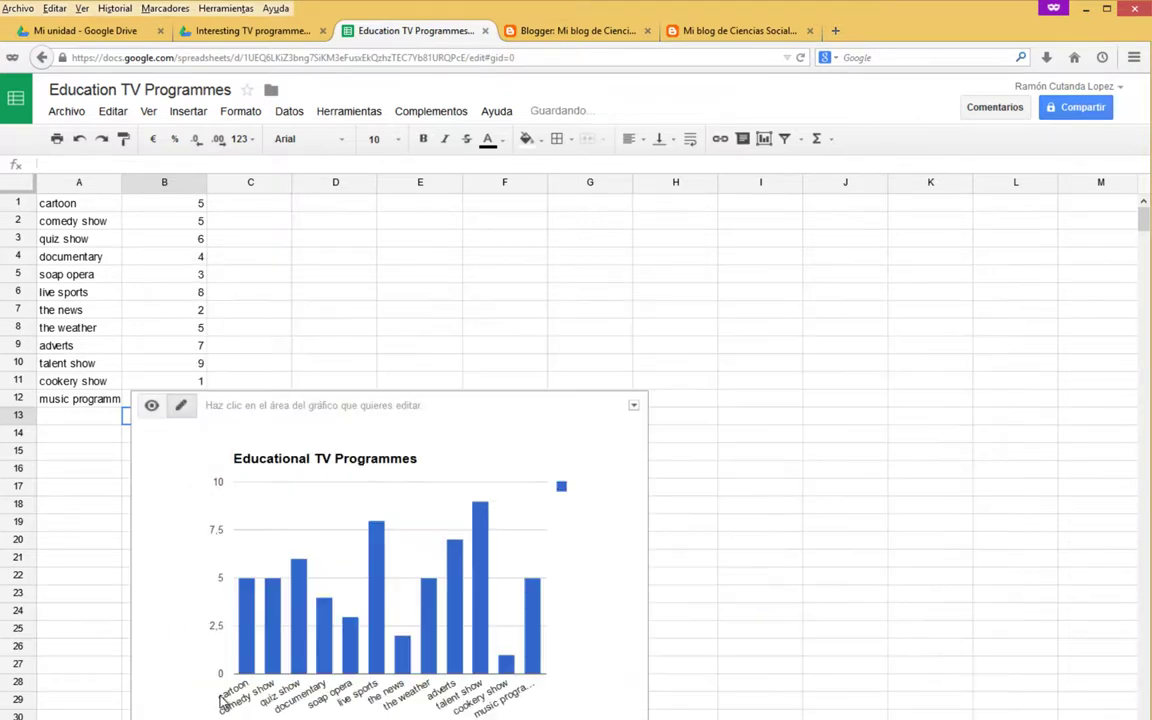
Publish the chart to the web as embed code.
click(633, 406)
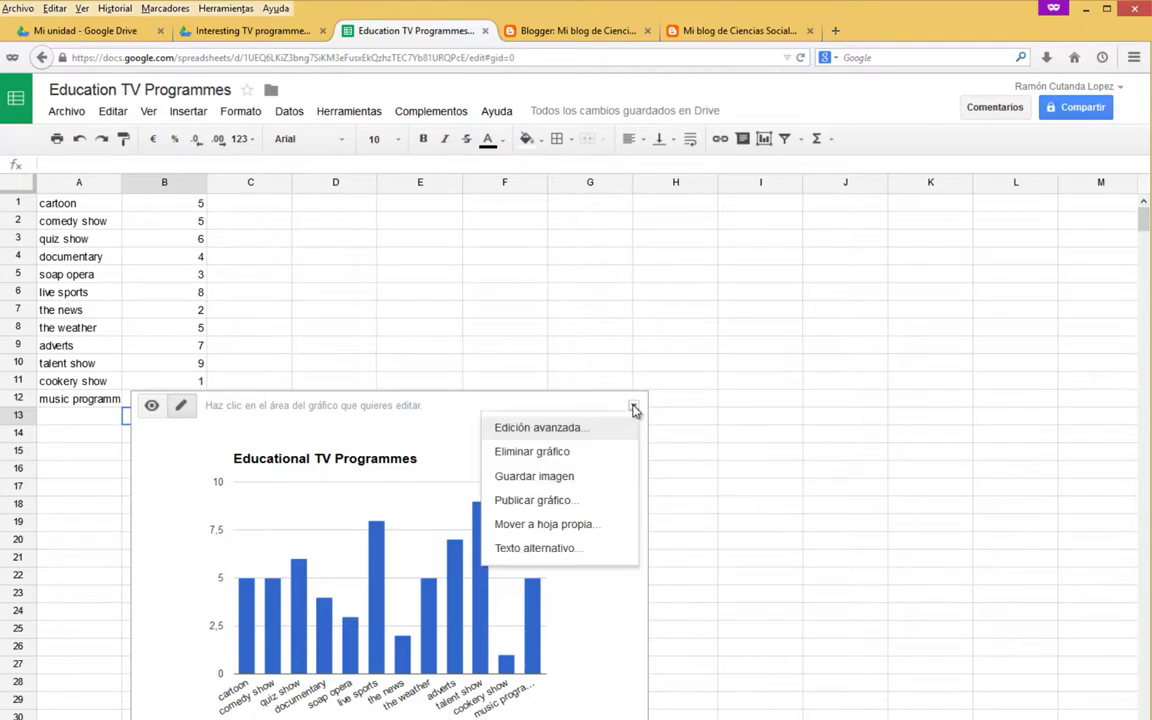
click(532, 500)
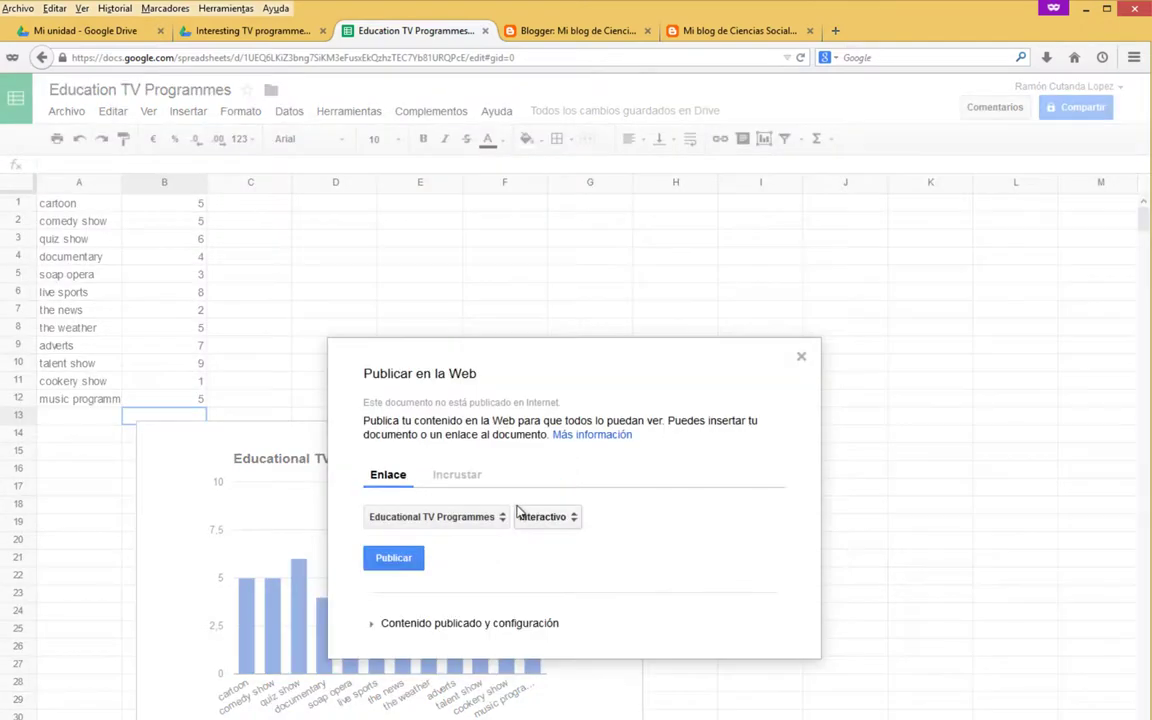
click(463, 480)
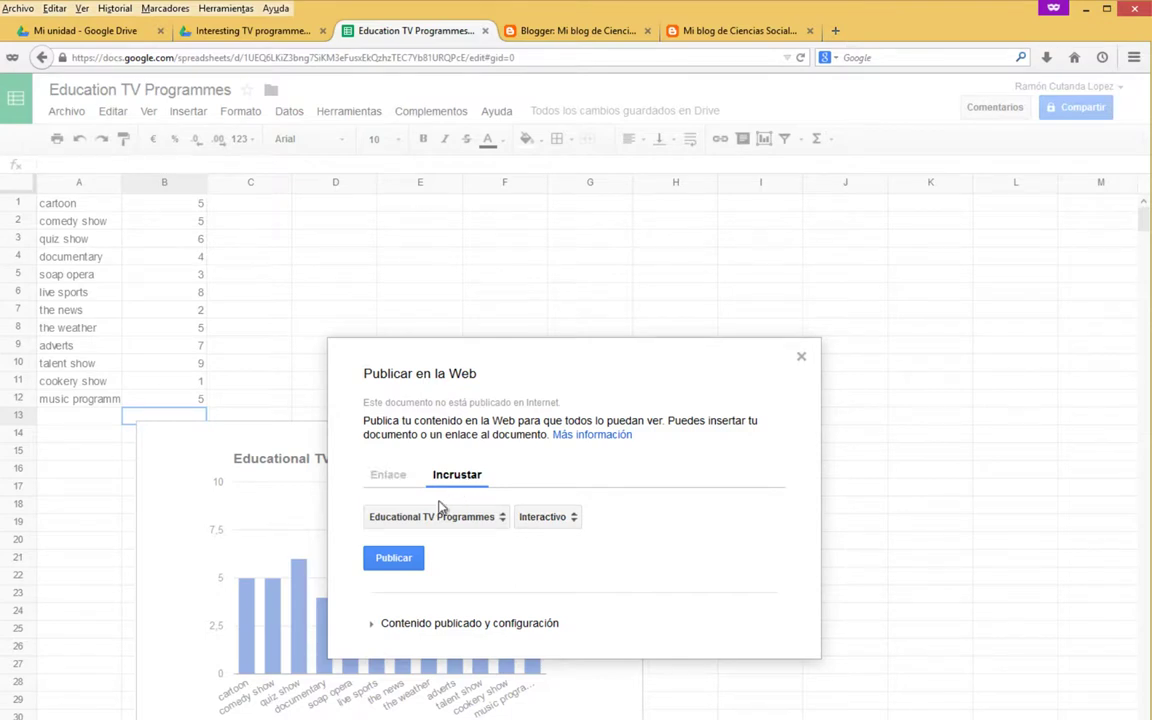
click(394, 559)
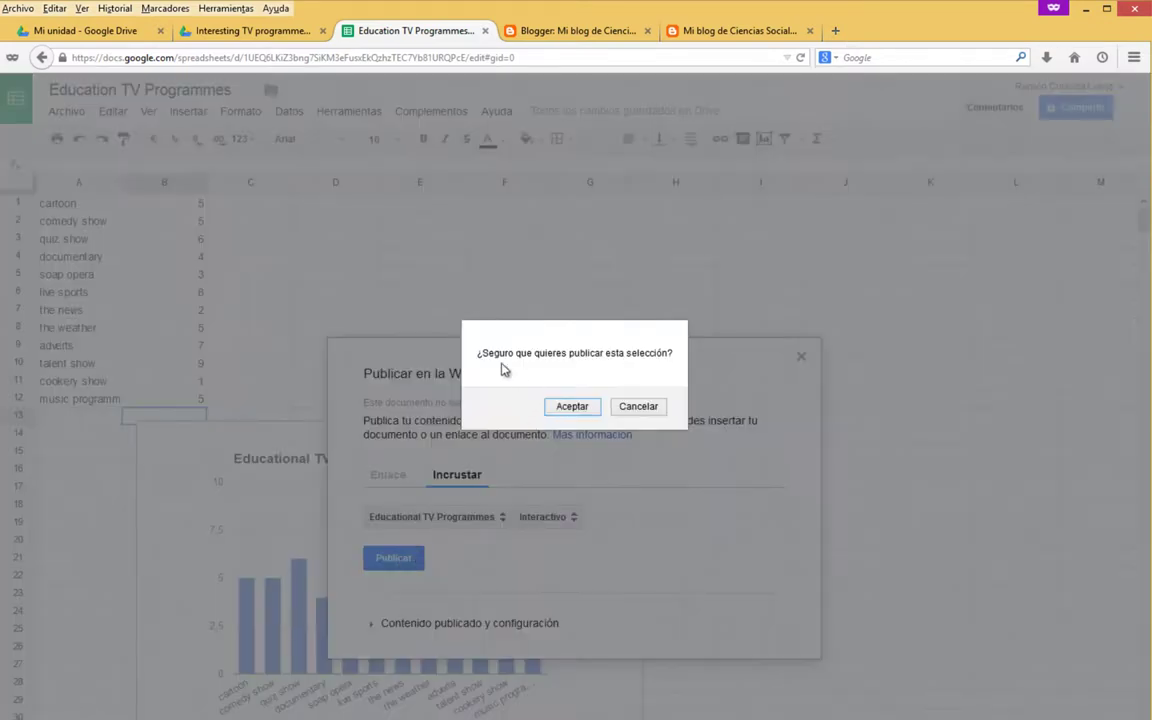
click(571, 408)
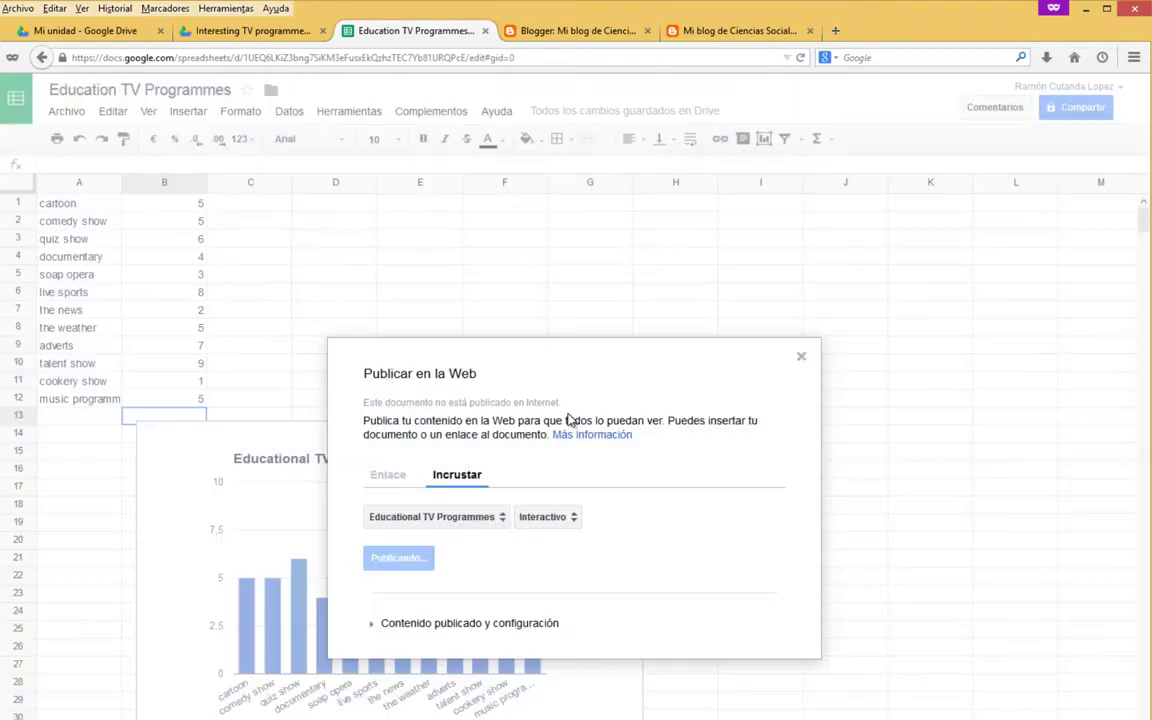
Copy the chart's embed code and view the published blog post.
right_click(466, 514)
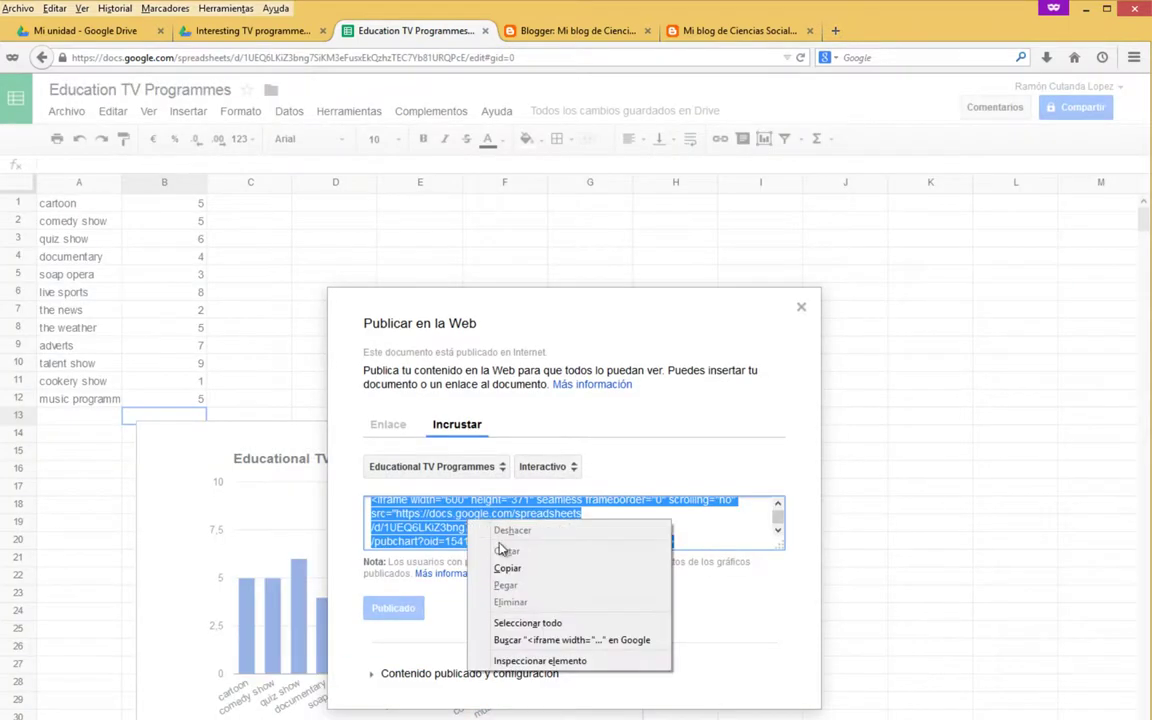
click(560, 568)
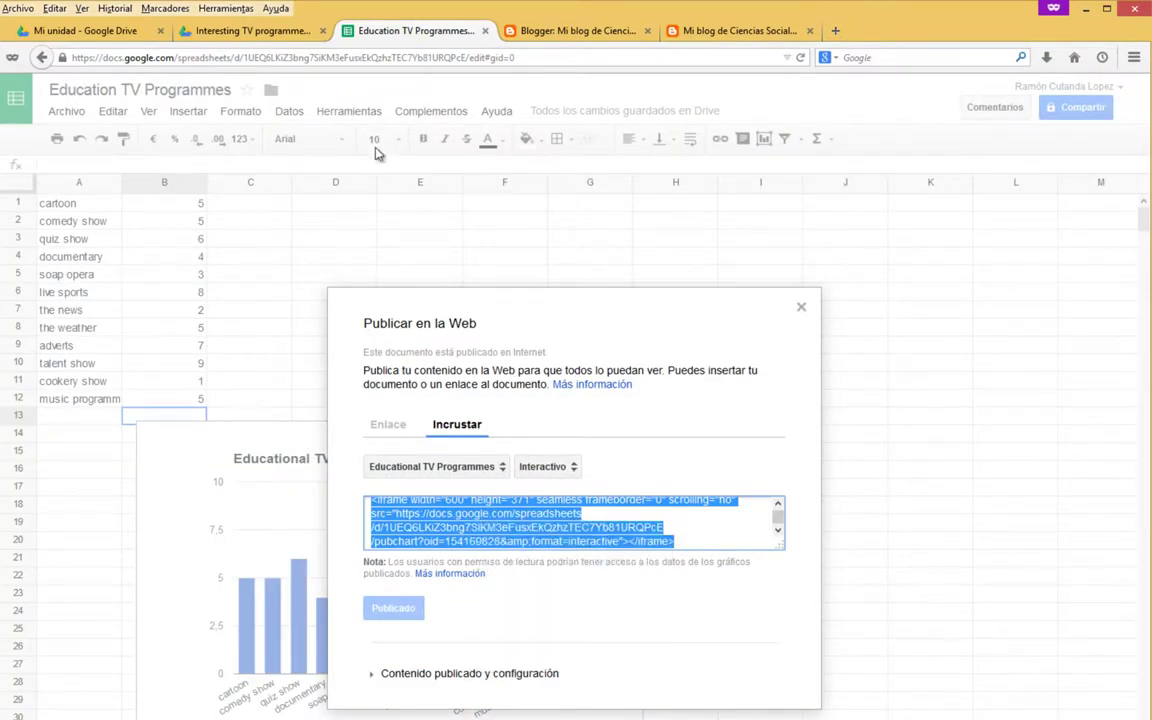
click(515, 30)
click(740, 31)
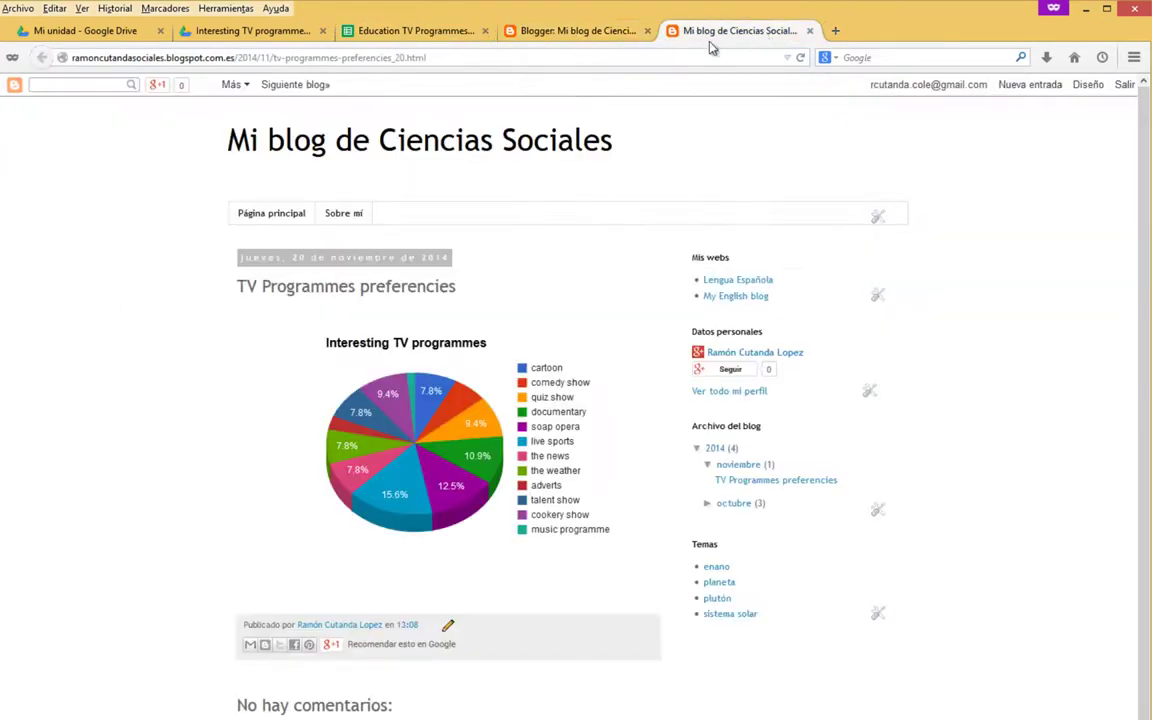
Open the TV Programmes preferencies post for editing.
click(575, 30)
mouse_move(215, 260)
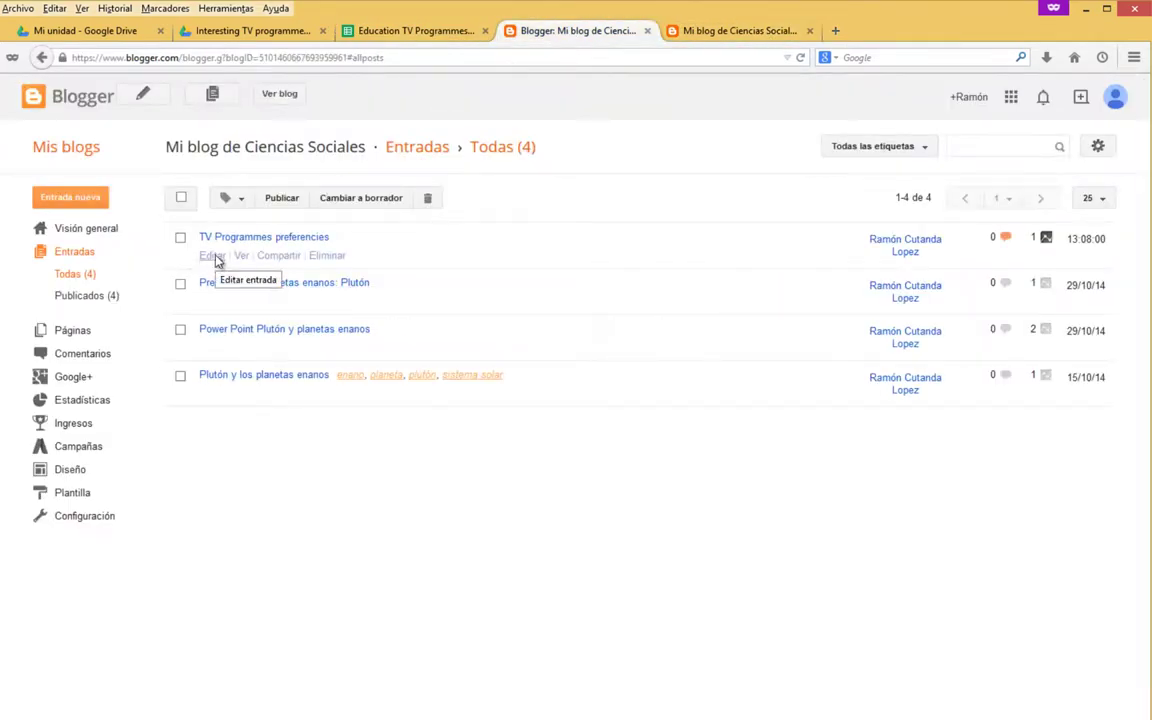
click(216, 258)
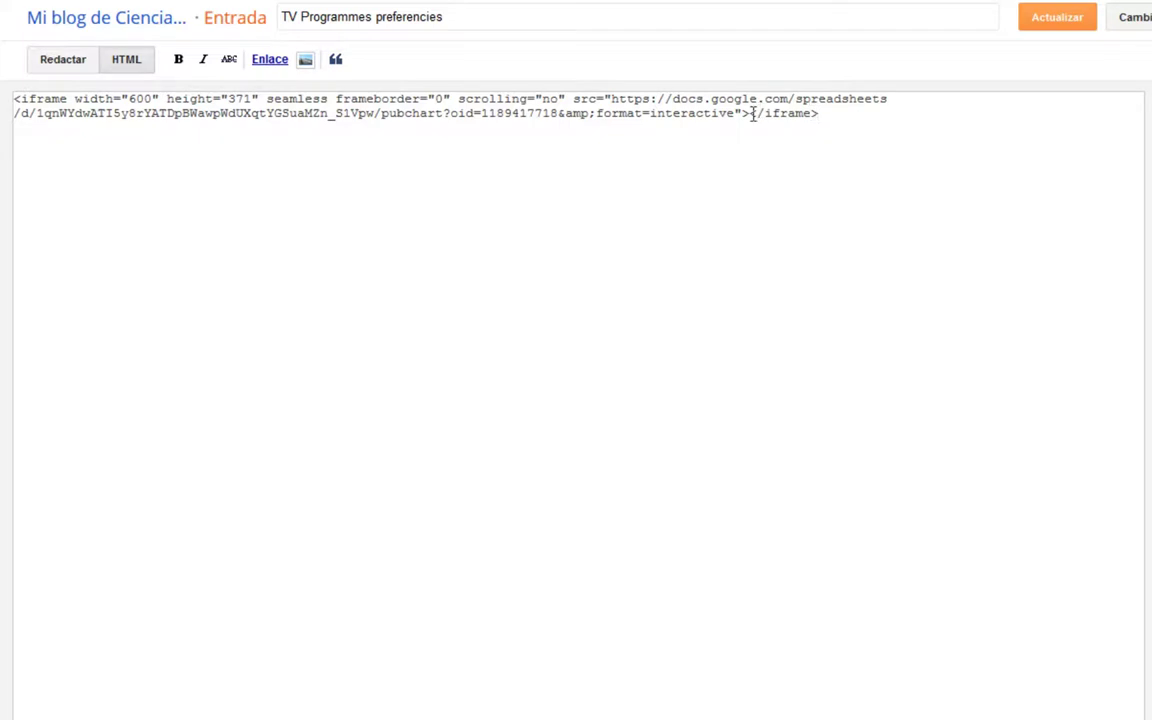
Paste the new chart's embed code right after the existing </iframe> in HTML view.
drag(752, 114, 825, 124)
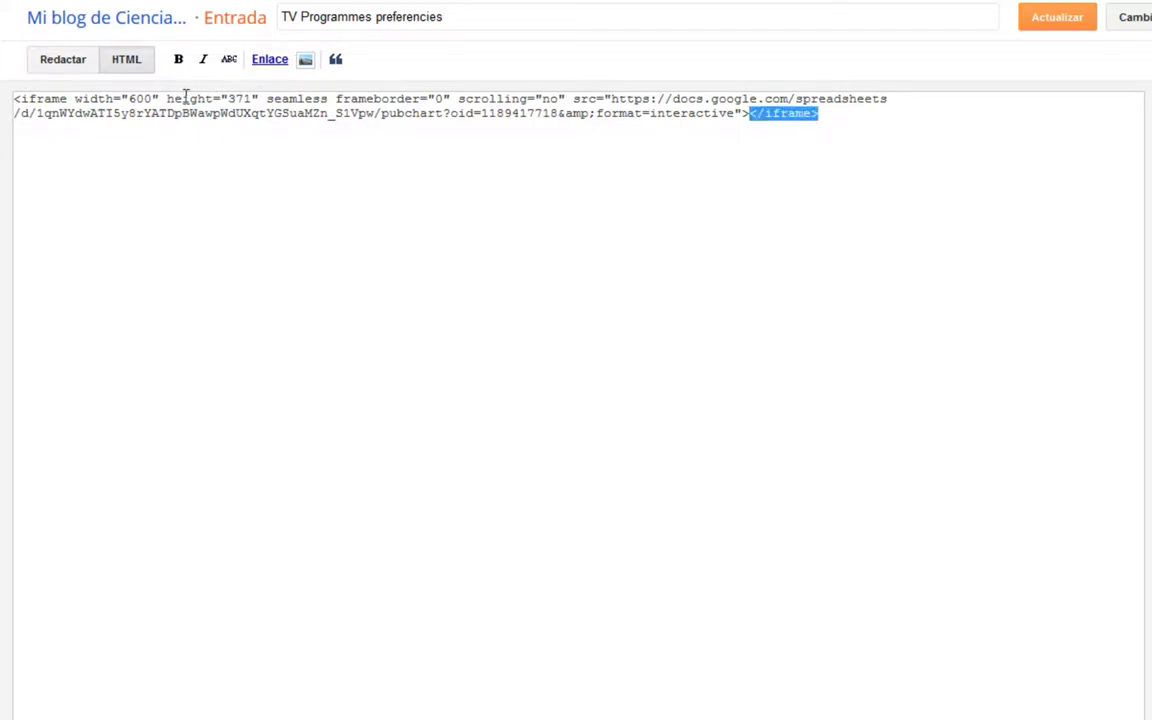
drag(70, 98, 12, 98)
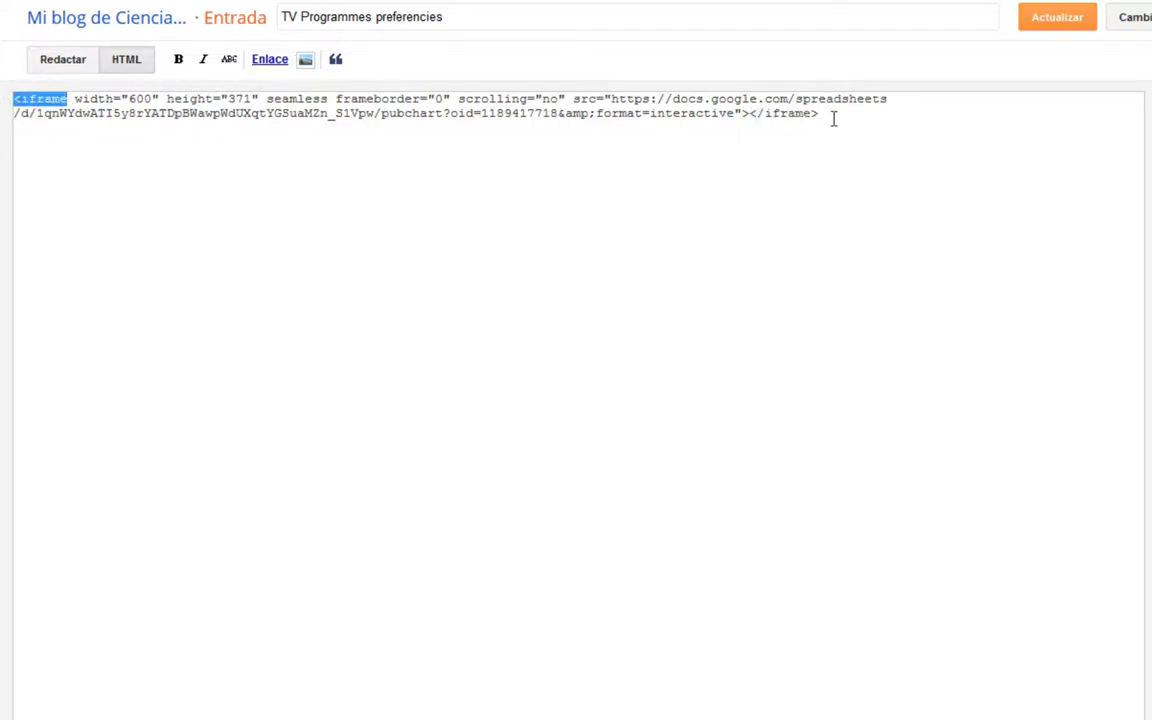
drag(833, 118, 761, 121)
click(855, 118)
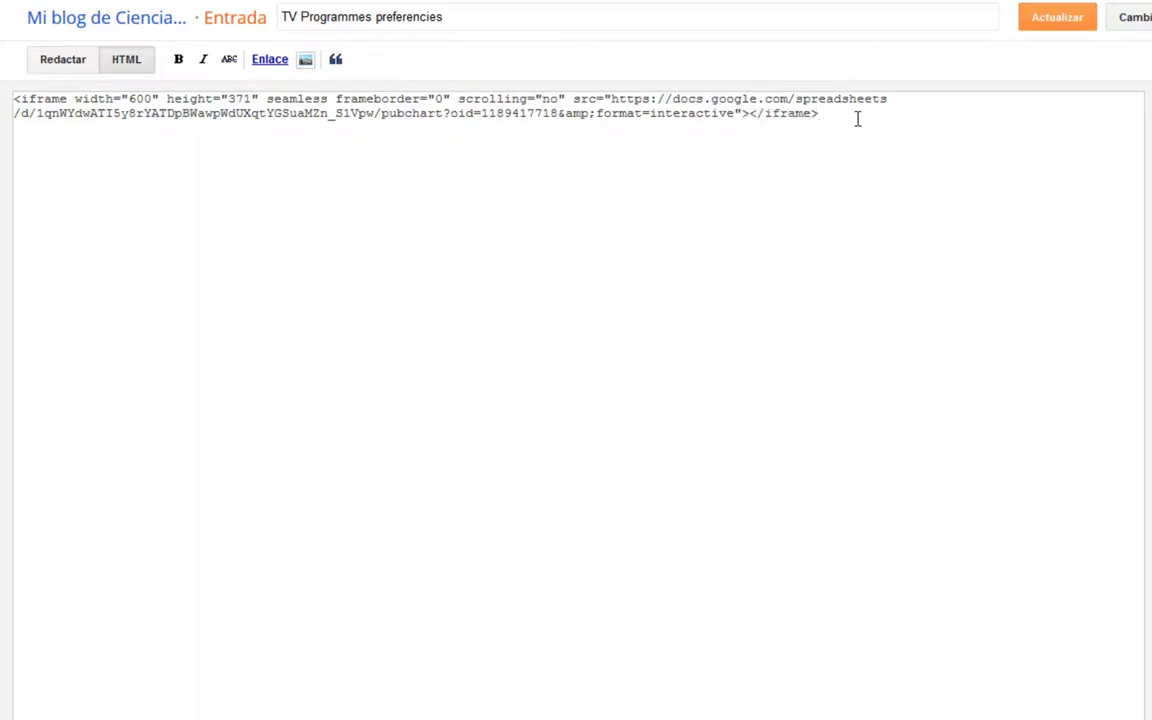
text(<iframe width="600" height="371" seamless frameborder="0" scrolling="no" src="https://docs.google.com/spreadsheets/d/1UEQ6LKiZ3bng7SiKM3eFusxEkQzhzTEC7Yb81URQPcE/pubchart?oid=154169828&amp;format=interactive"></iframe>)
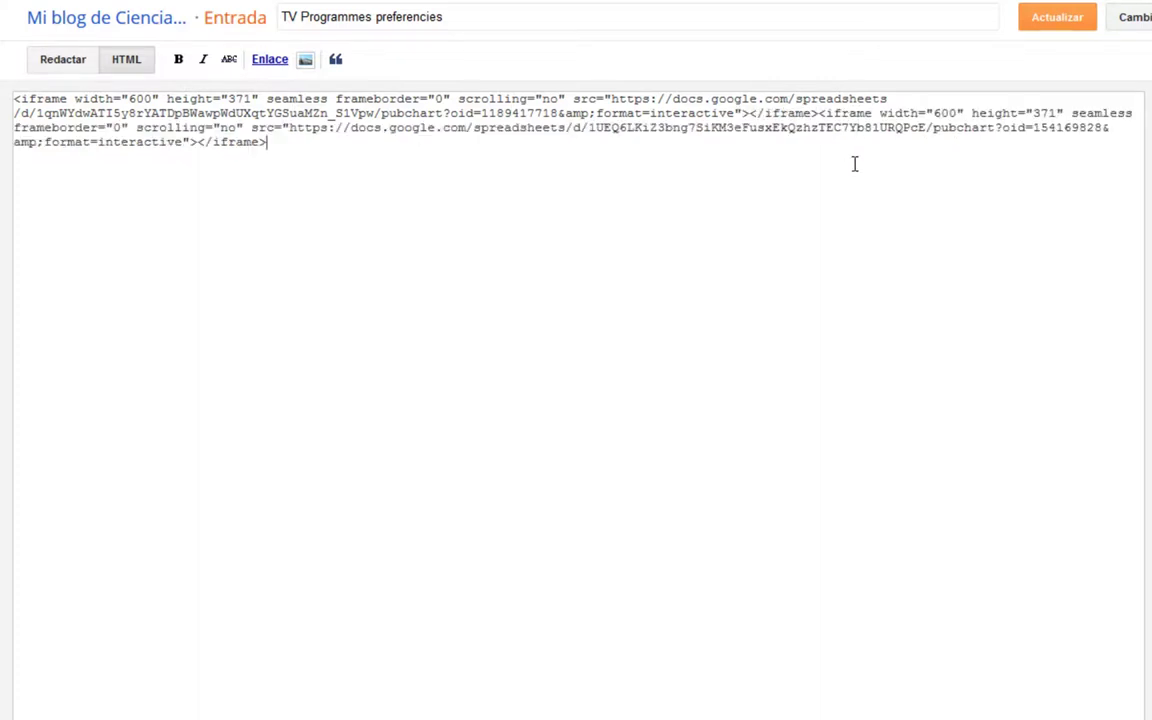
click(68, 62)
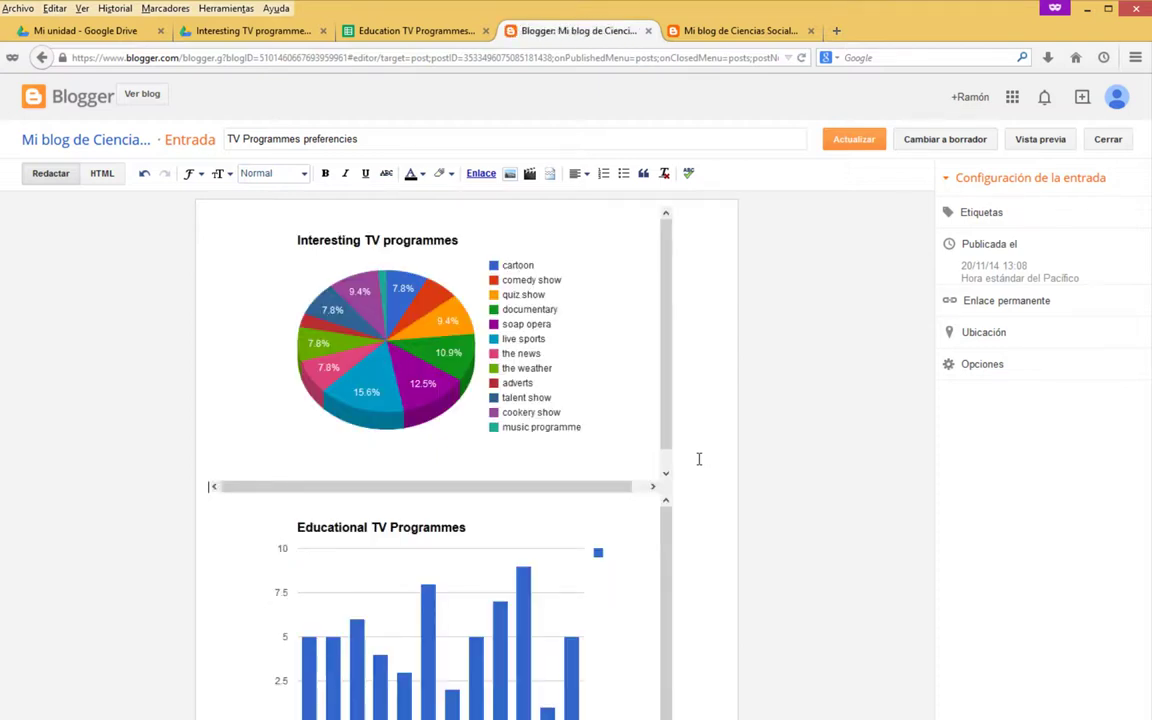
Check the <br /> line breaks between the two charts in the HTML source.
click(102, 173)
drag(65, 278, 3, 240)
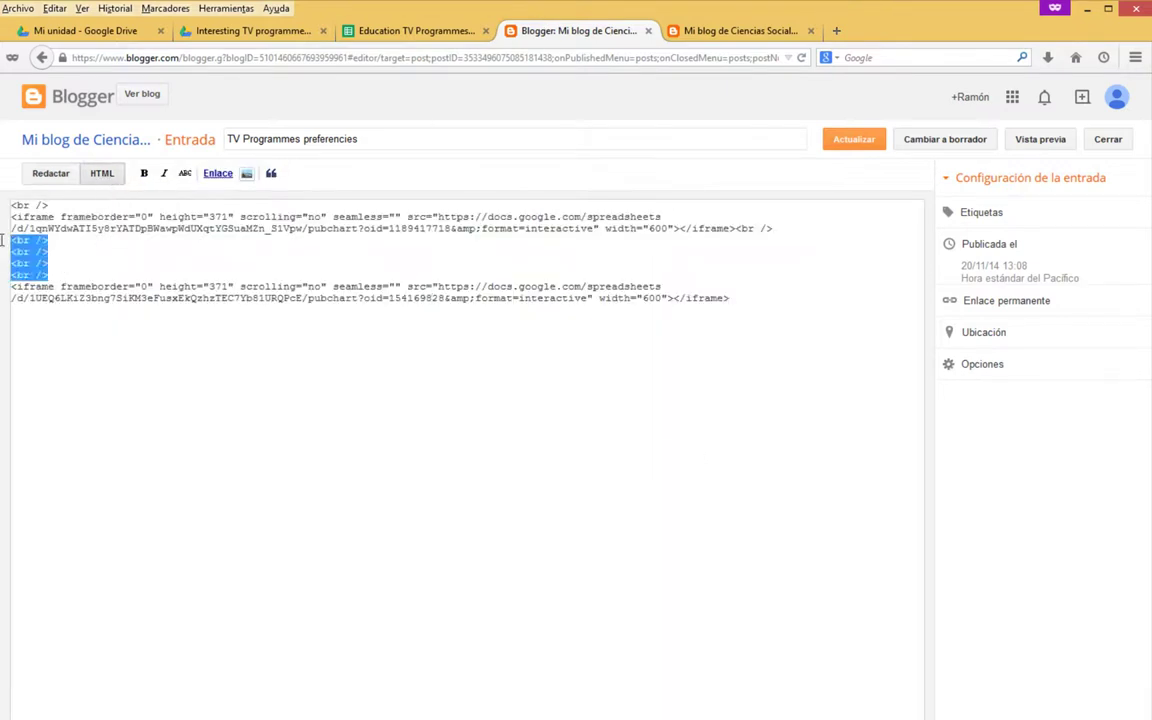
click(48, 262)
drag(48, 278, 3, 245)
click(50, 174)
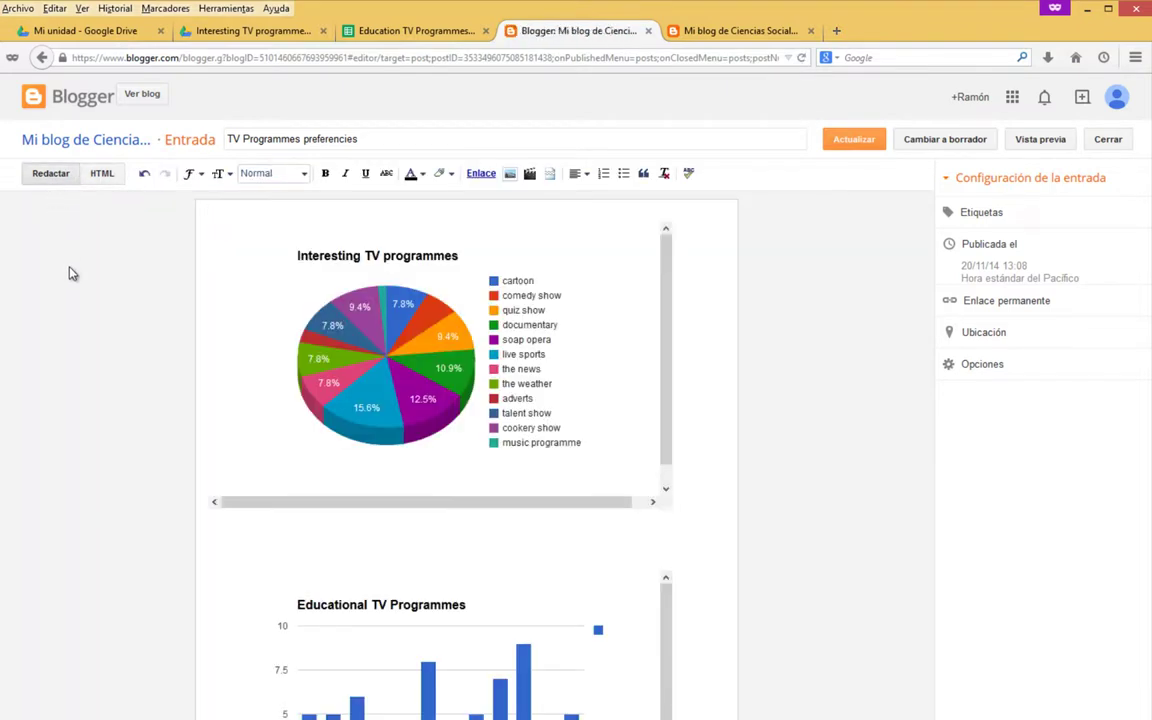
Preview the post showing both charts.
click(1038, 140)
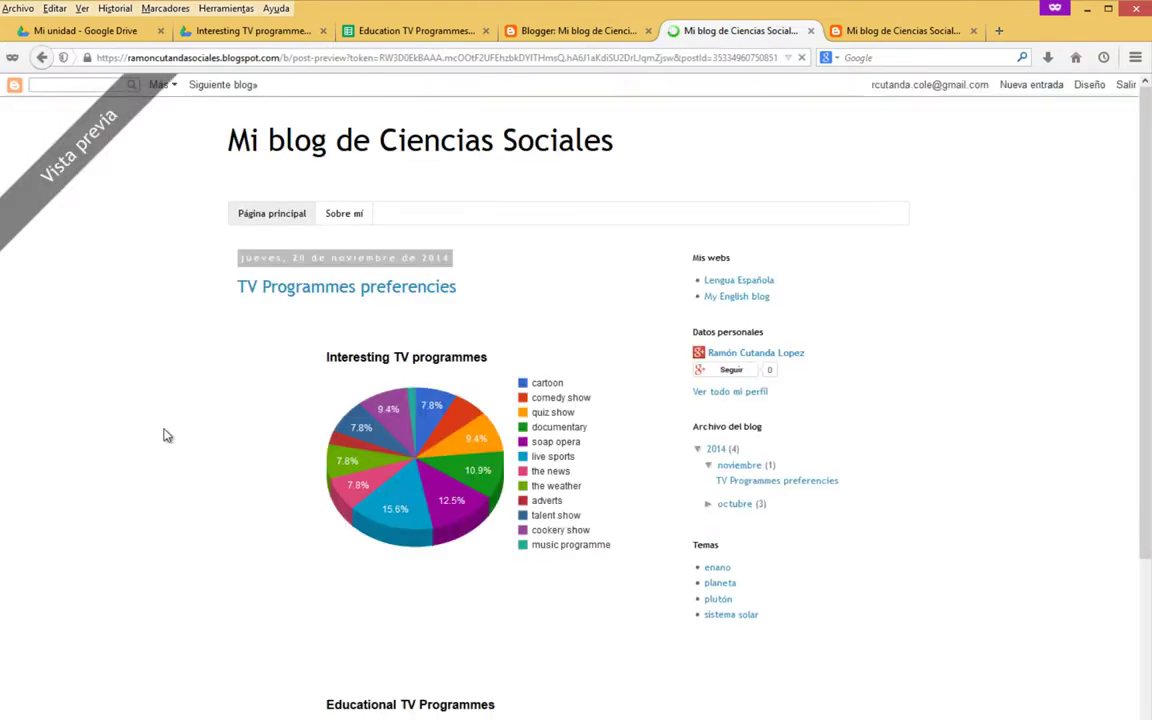
scroll(483, 396, down, 5)
scroll(512, 420, up, 5)
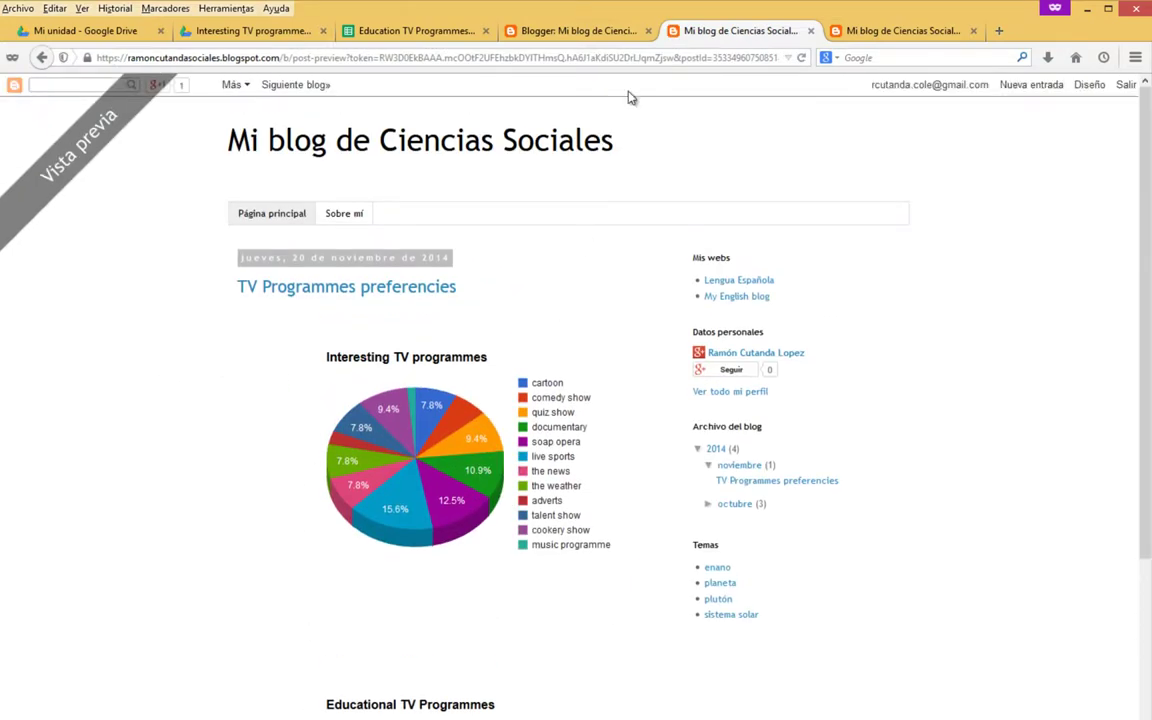
Update the post with Actualizar and view its preview.
click(565, 30)
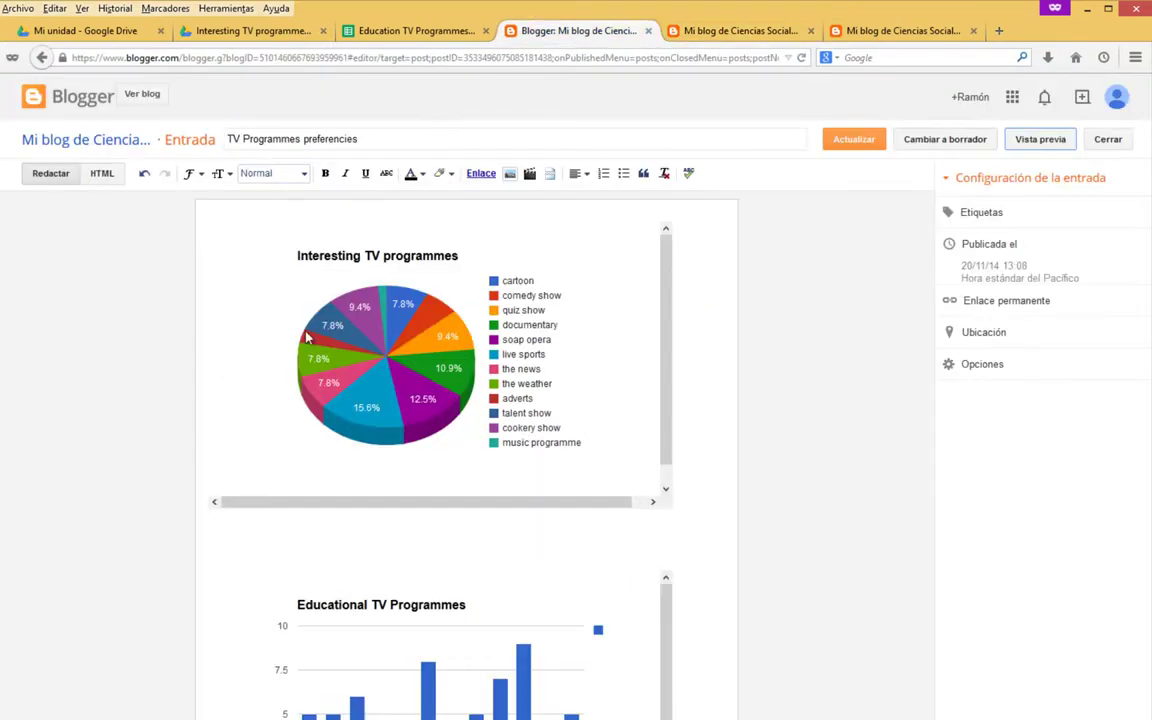
click(616, 532)
click(860, 141)
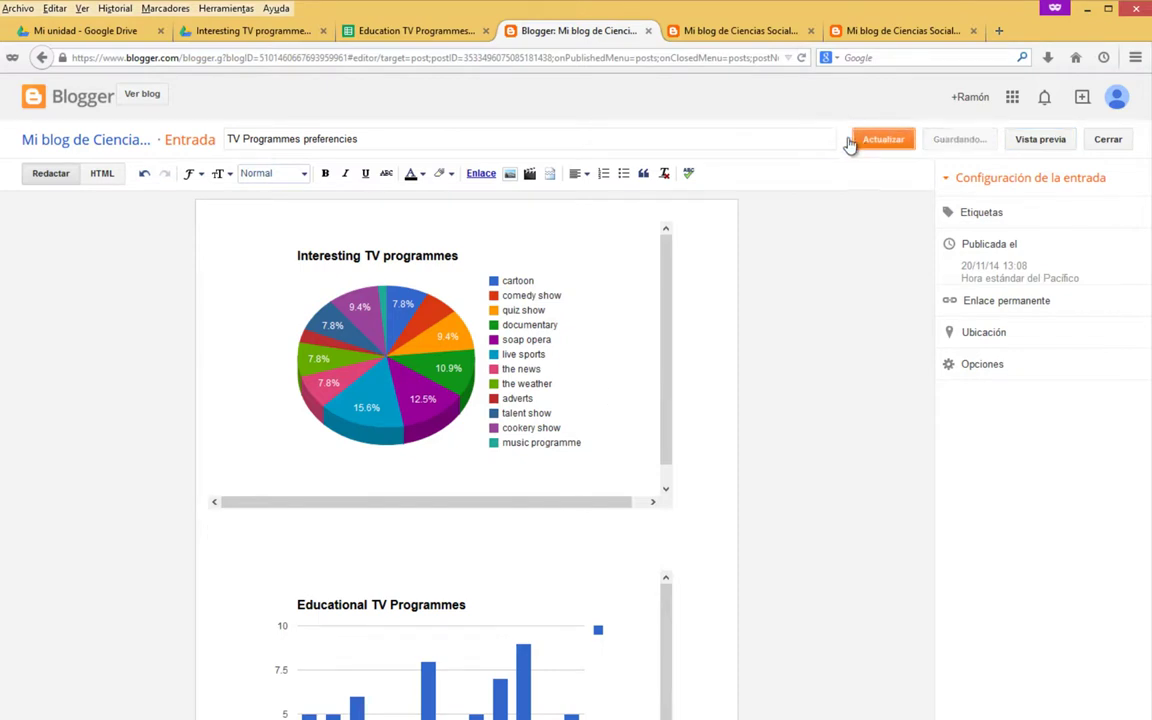
click(715, 31)
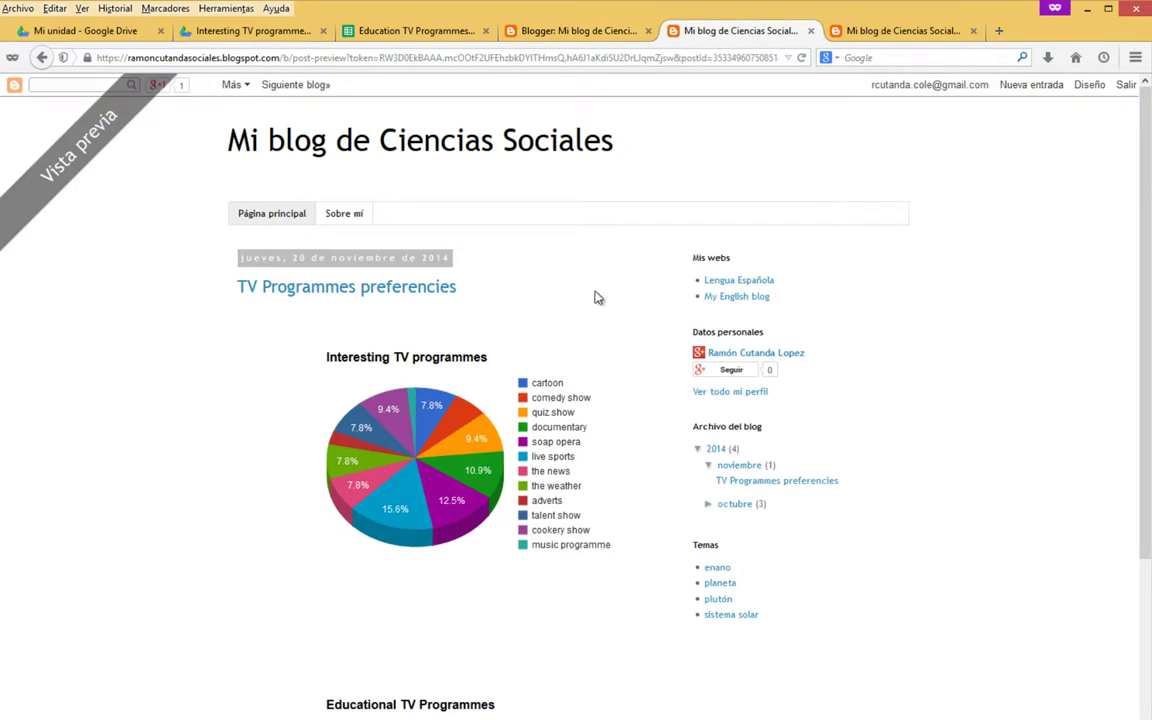
Close the preview and reload the live blog post to check both charts appear.
click(811, 31)
right_click(543, 246)
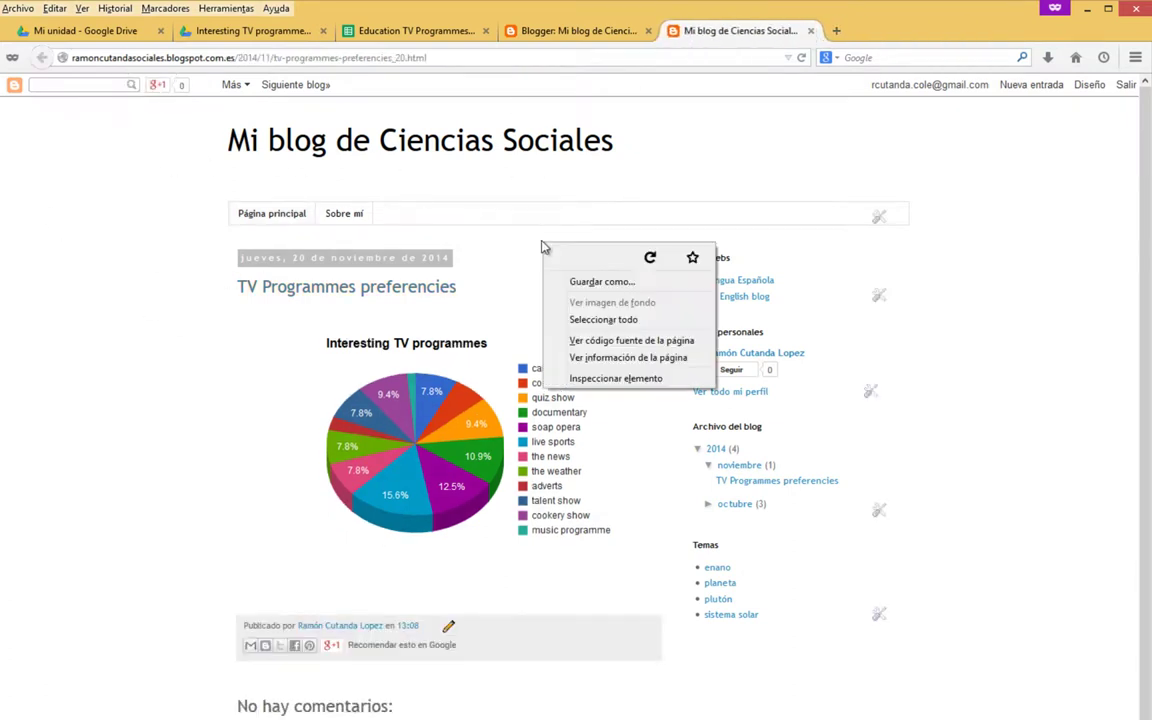
click(650, 257)
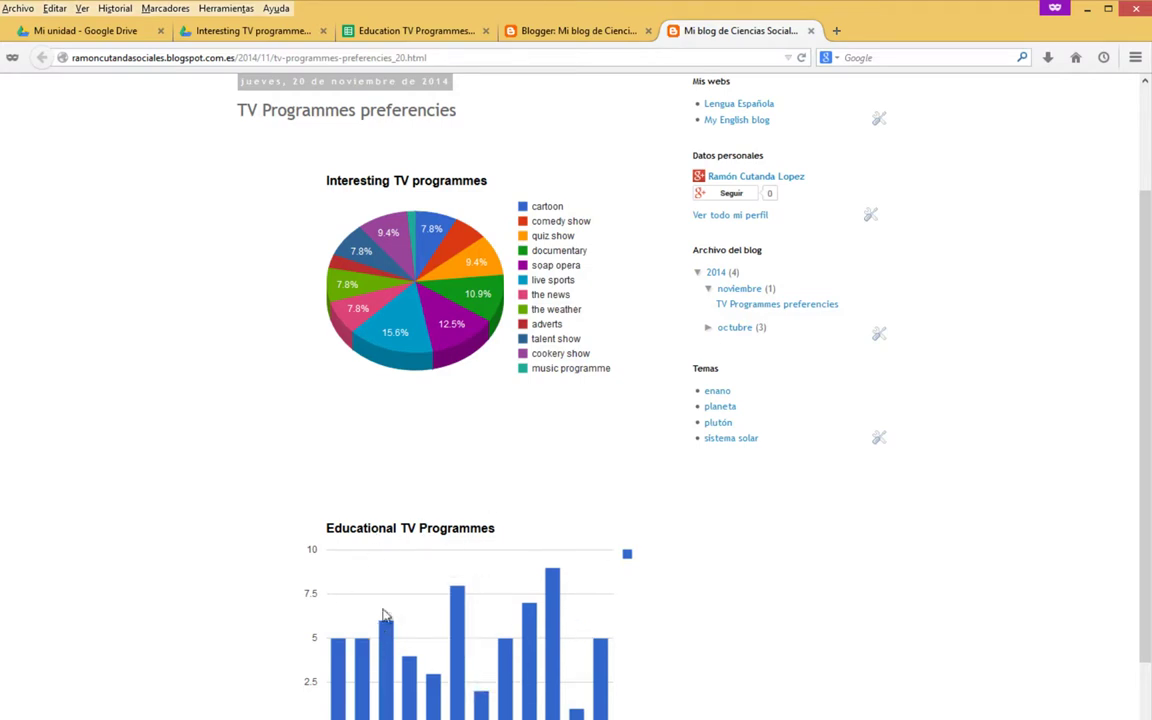
mouse_move(562, 596)
click(386, 32)
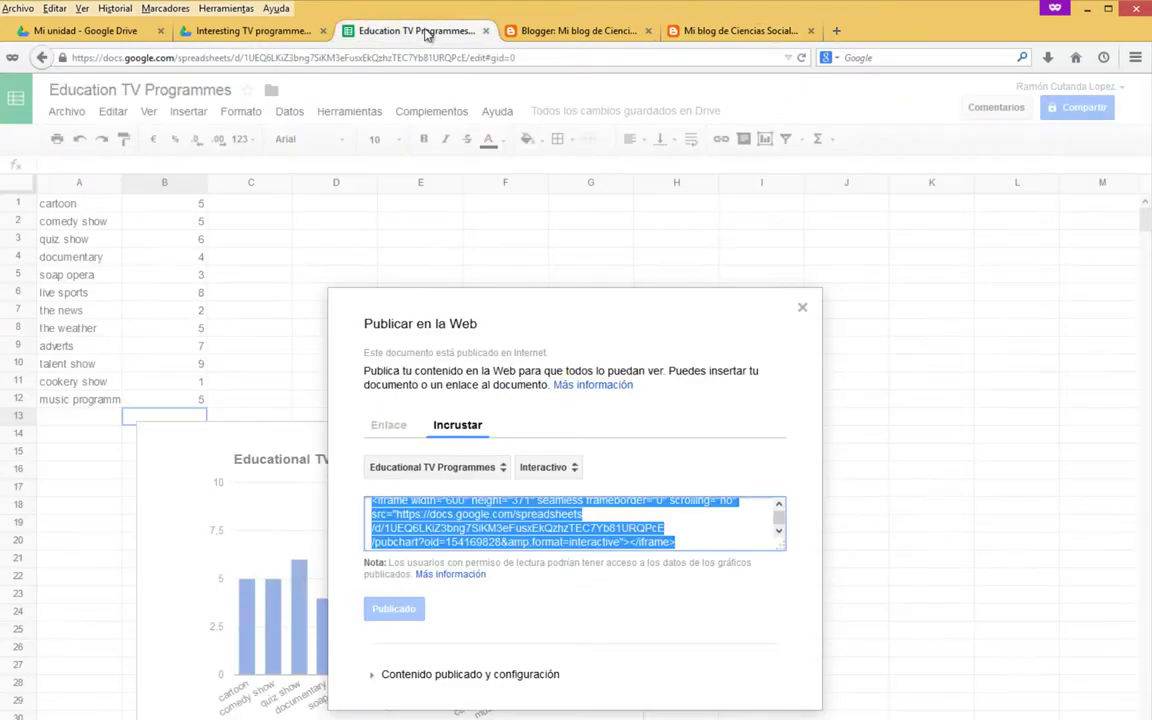
Close the publish dialog and open Edición avanzada for the Educational TV Programmes chart.
click(803, 308)
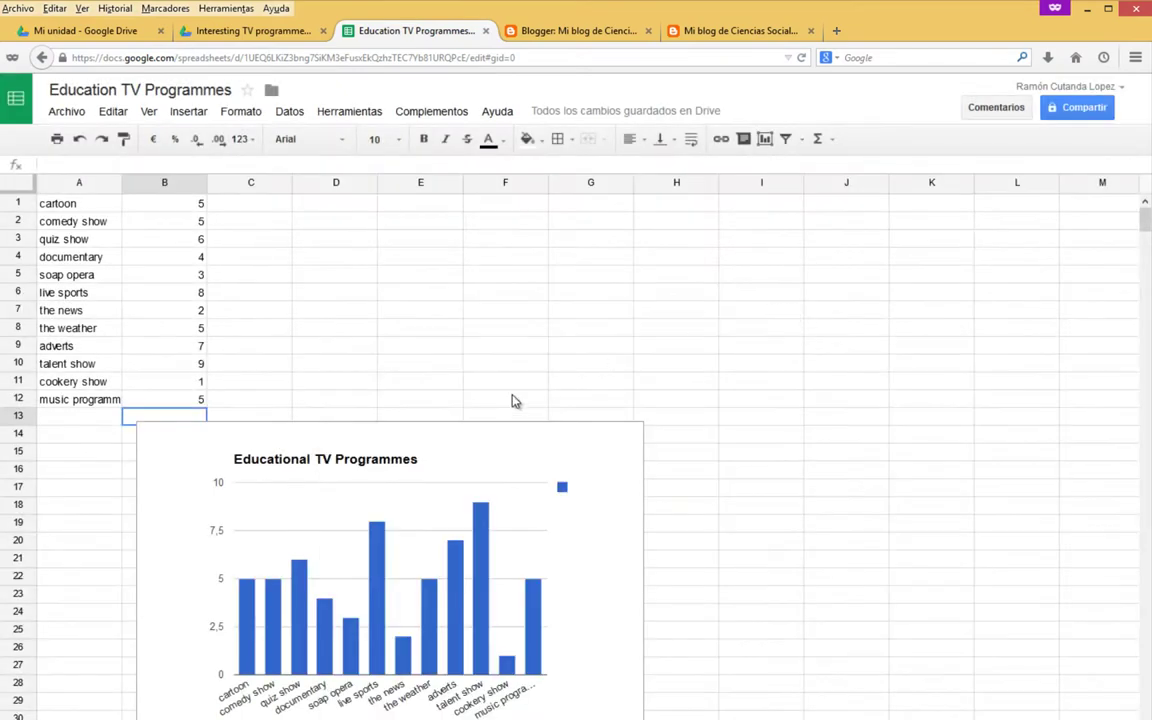
click(420, 433)
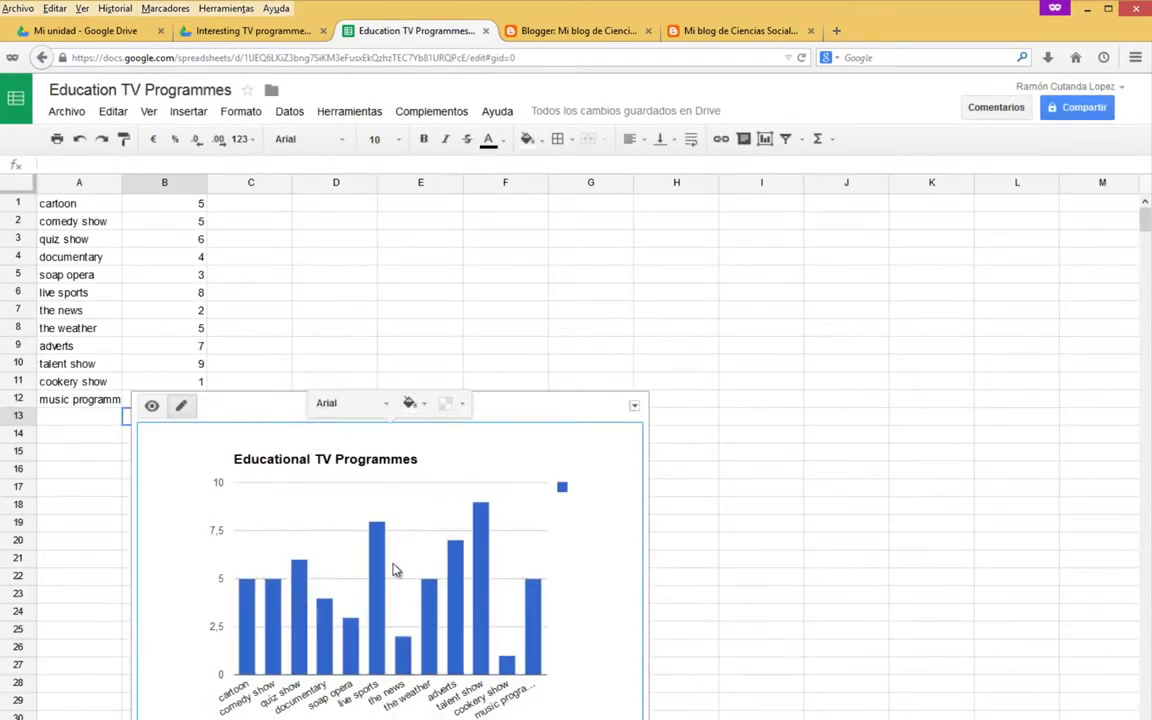
click(635, 407)
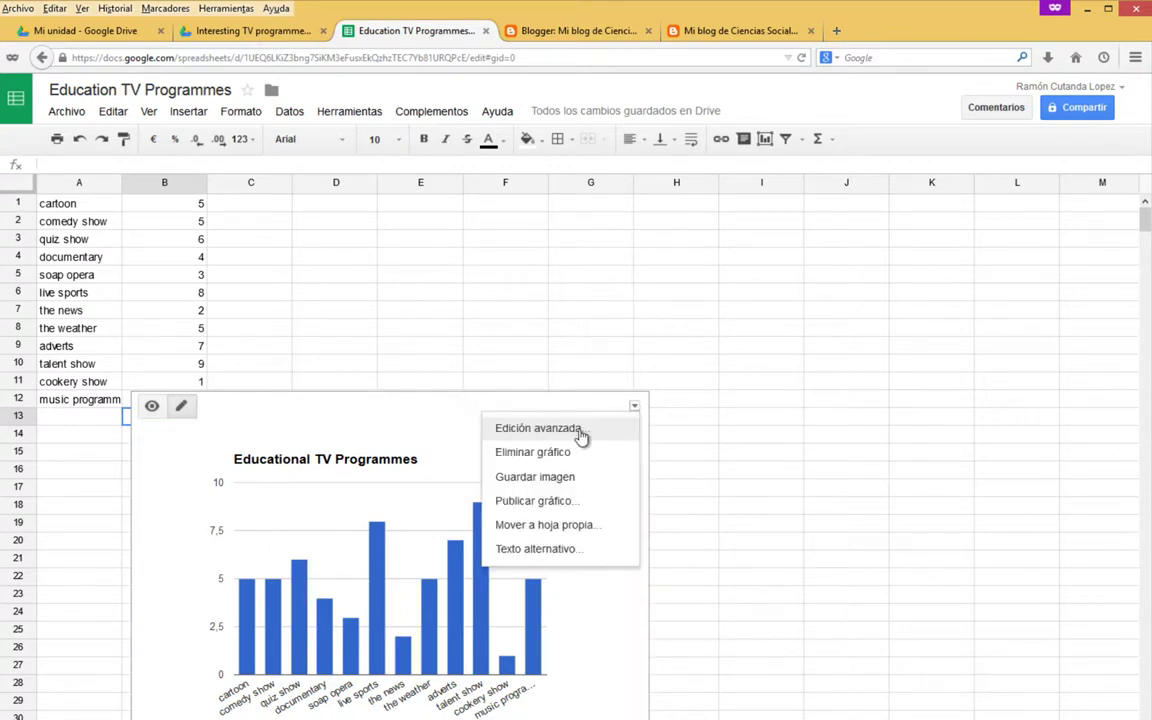
click(527, 432)
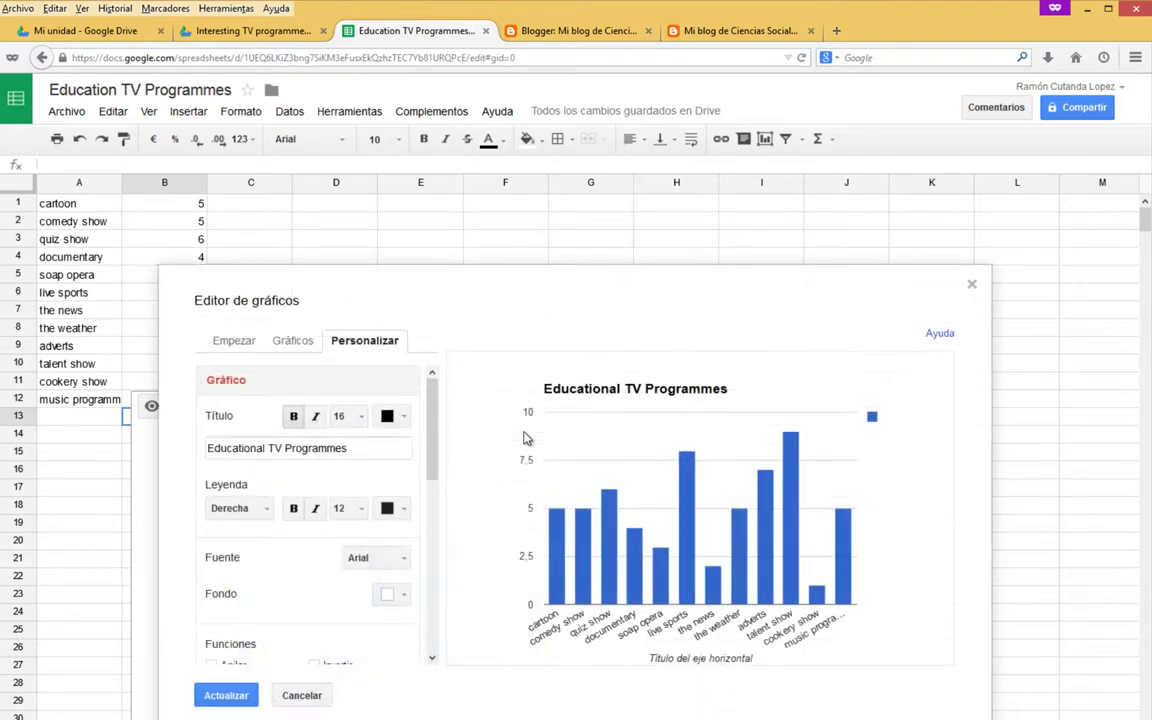
Change the chart type to a 3D pie (Circular) and apply it.
click(304, 343)
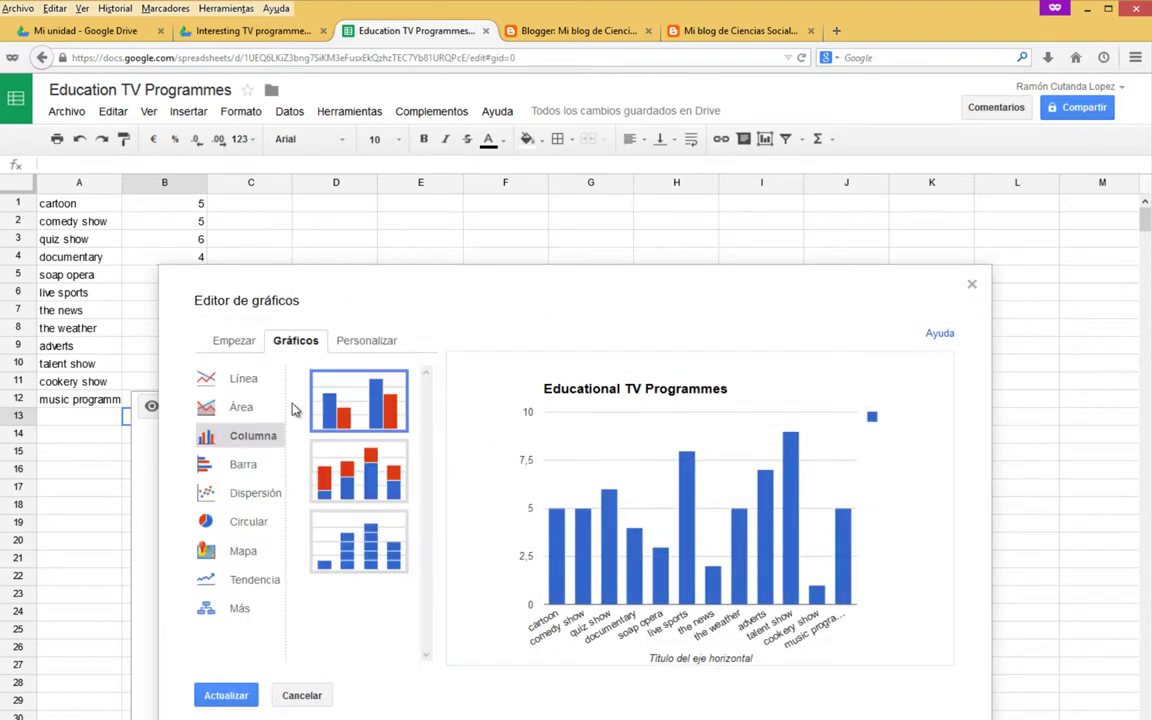
click(249, 521)
click(365, 462)
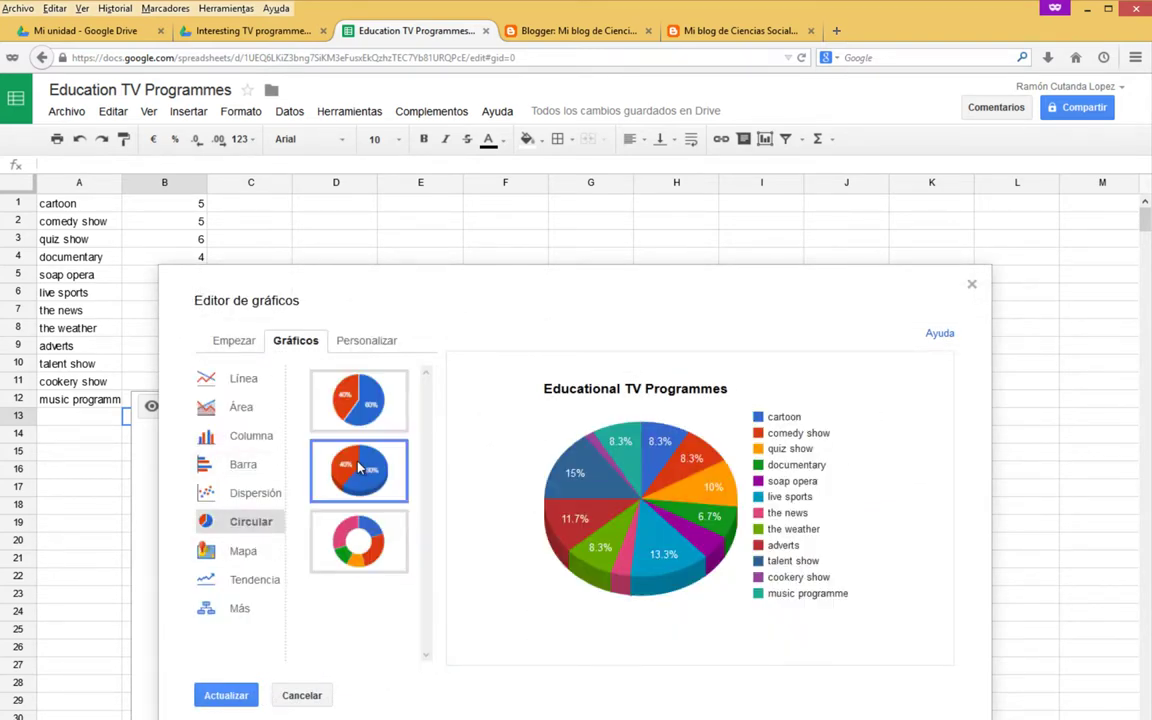
click(226, 696)
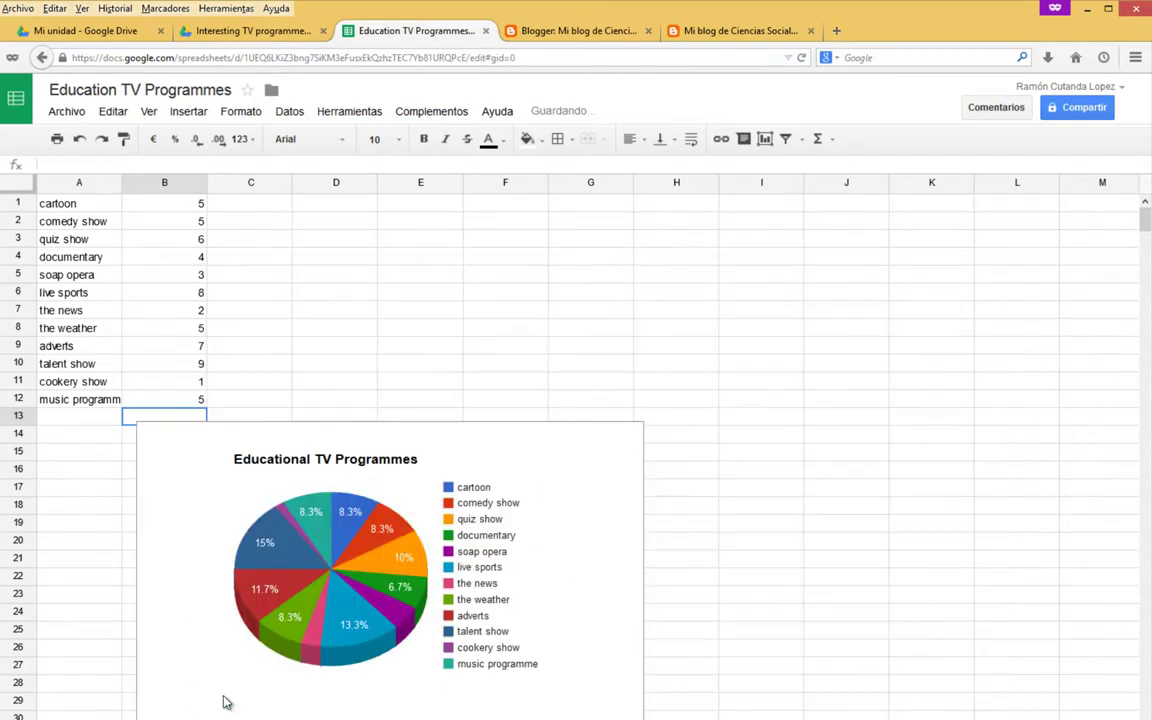
click(490, 424)
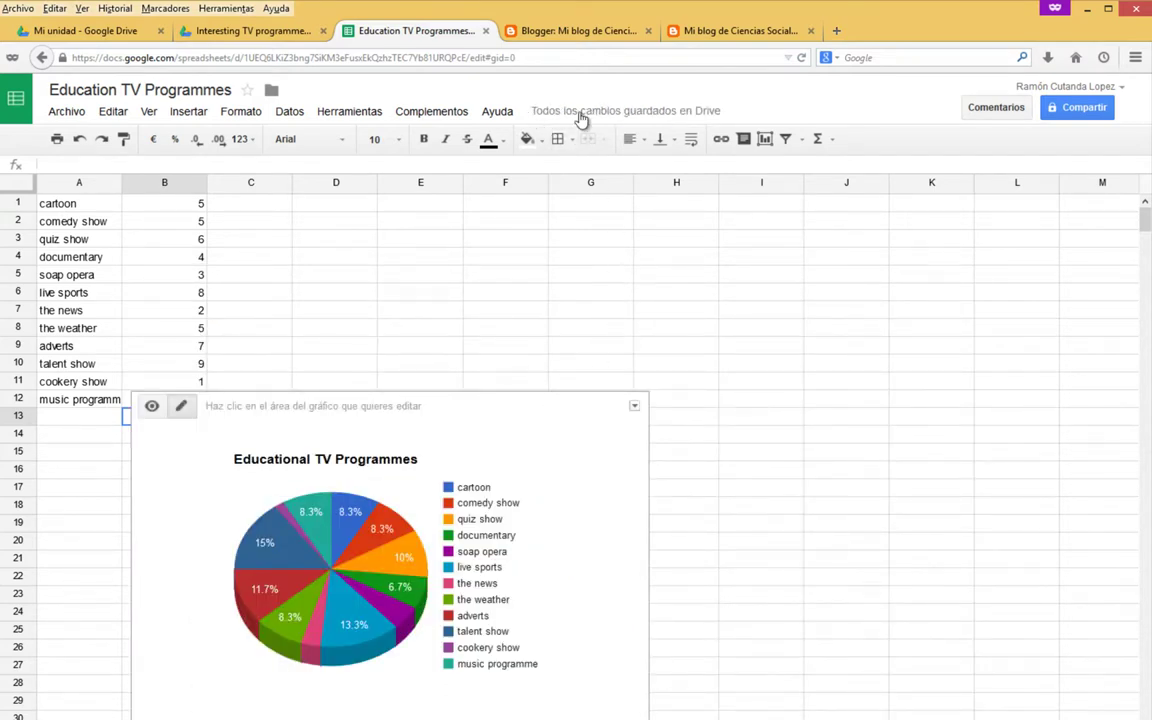
click(550, 33)
Reload the live blog post, which still shows the Educational chart as columns.
click(675, 32)
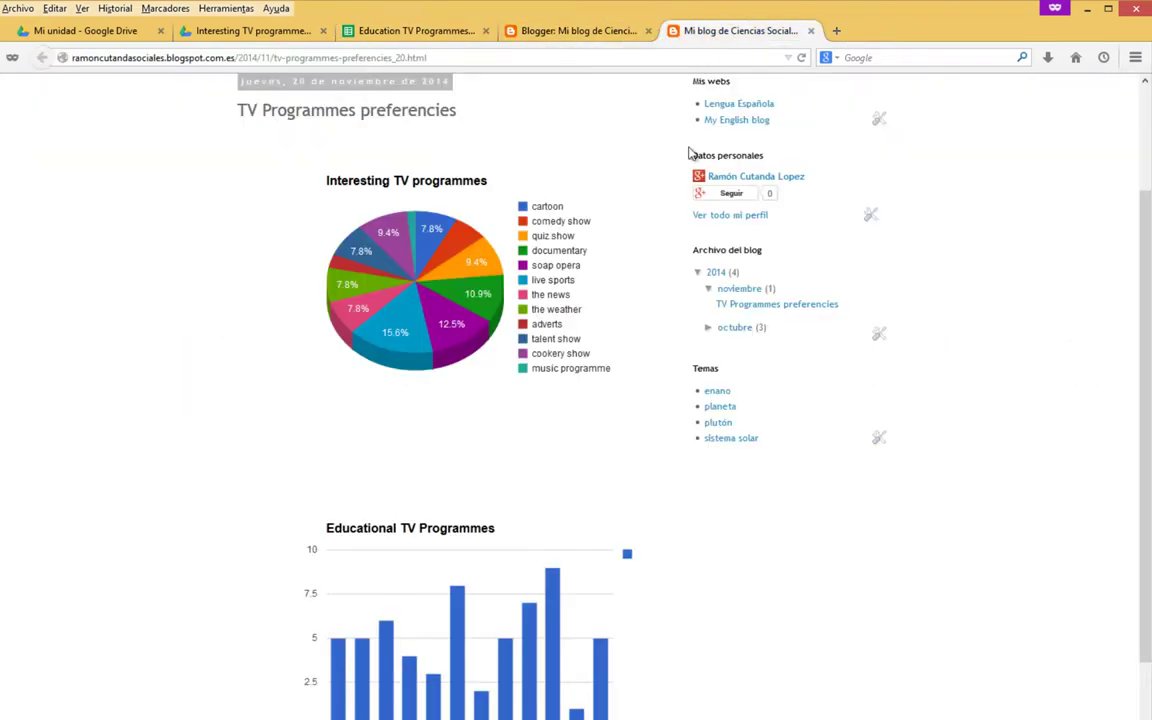
right_click(519, 291)
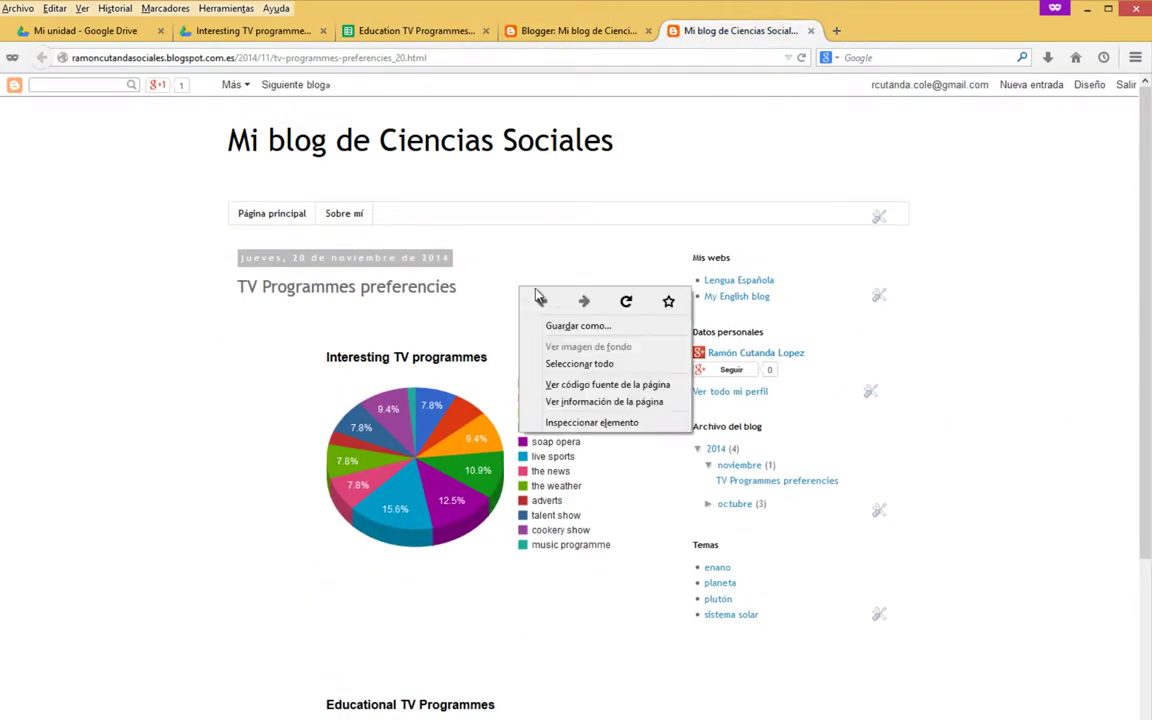
click(623, 306)
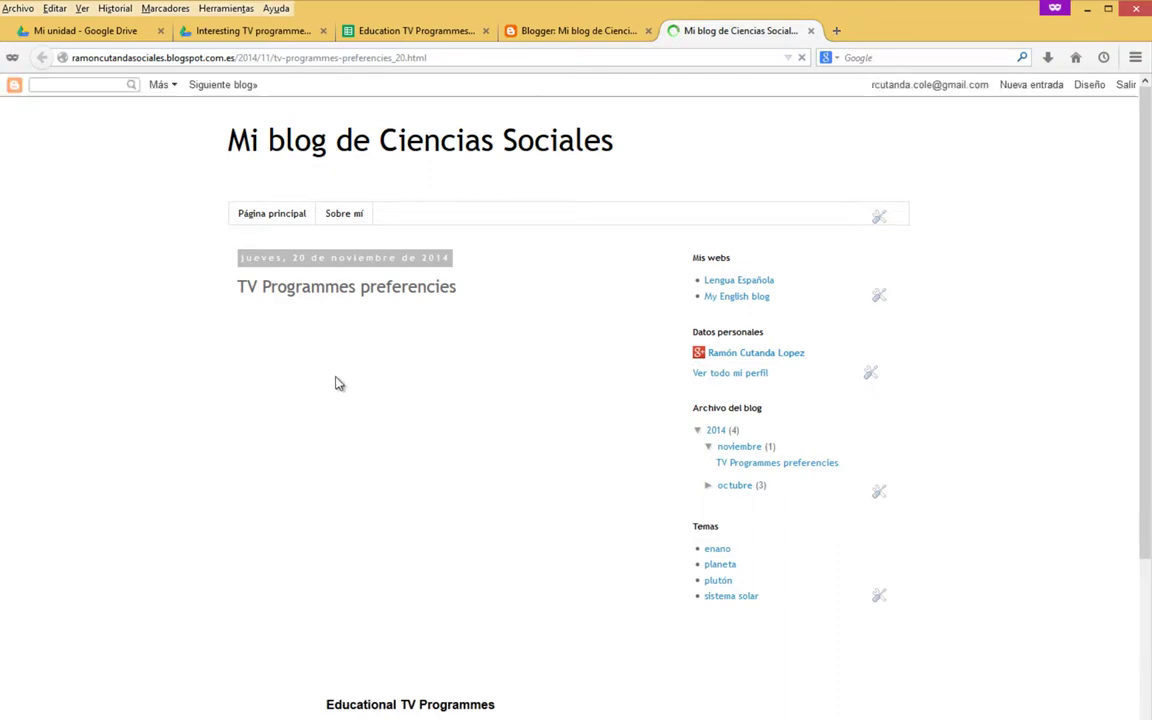
scroll(503, 697, down, 3)
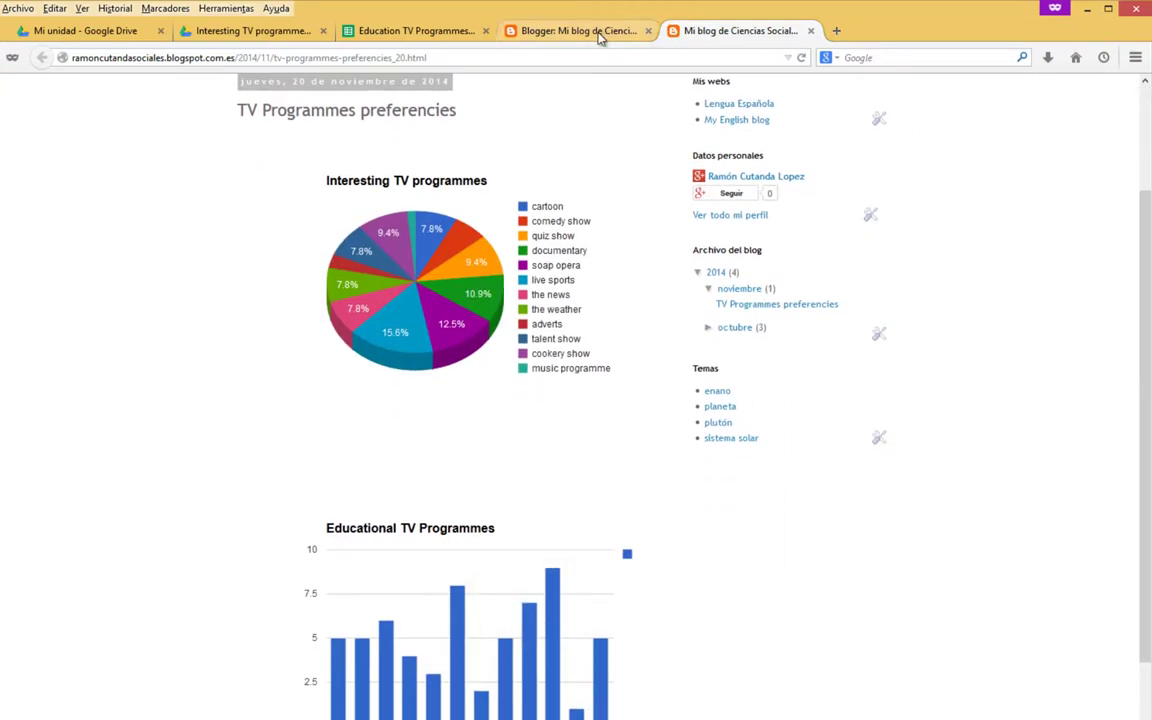
click(599, 33)
click(403, 33)
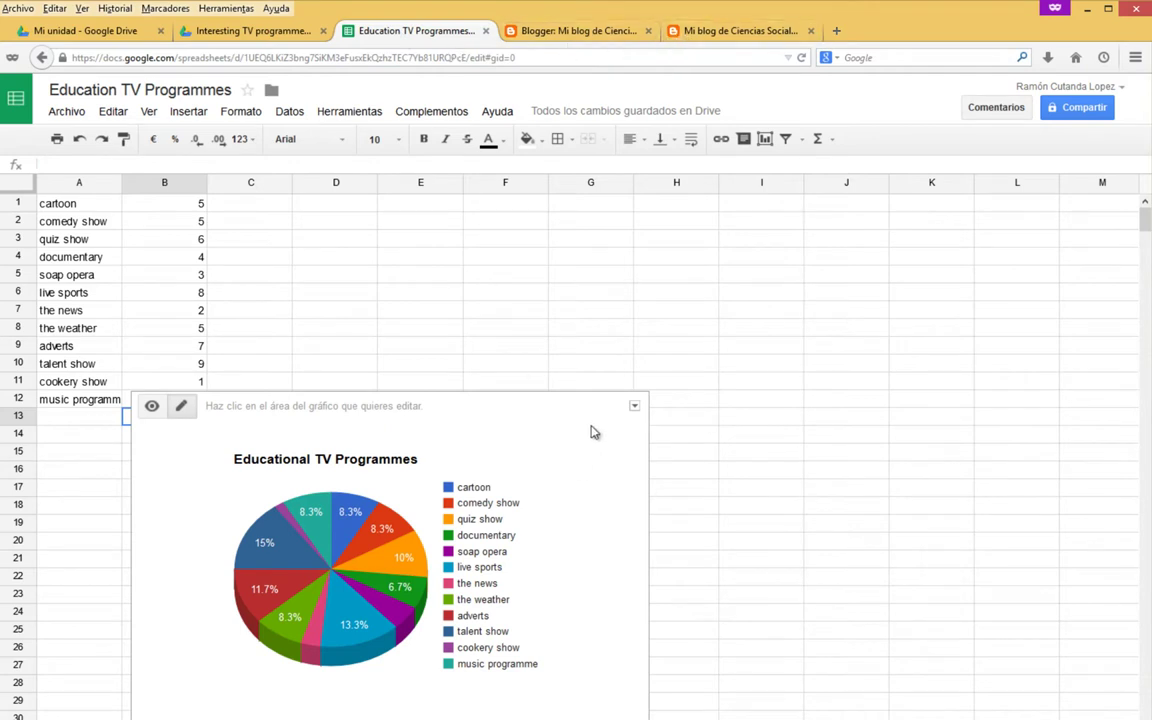
Publish the Educational TV Programmes chart to the web and copy its published link.
click(633, 411)
click(508, 499)
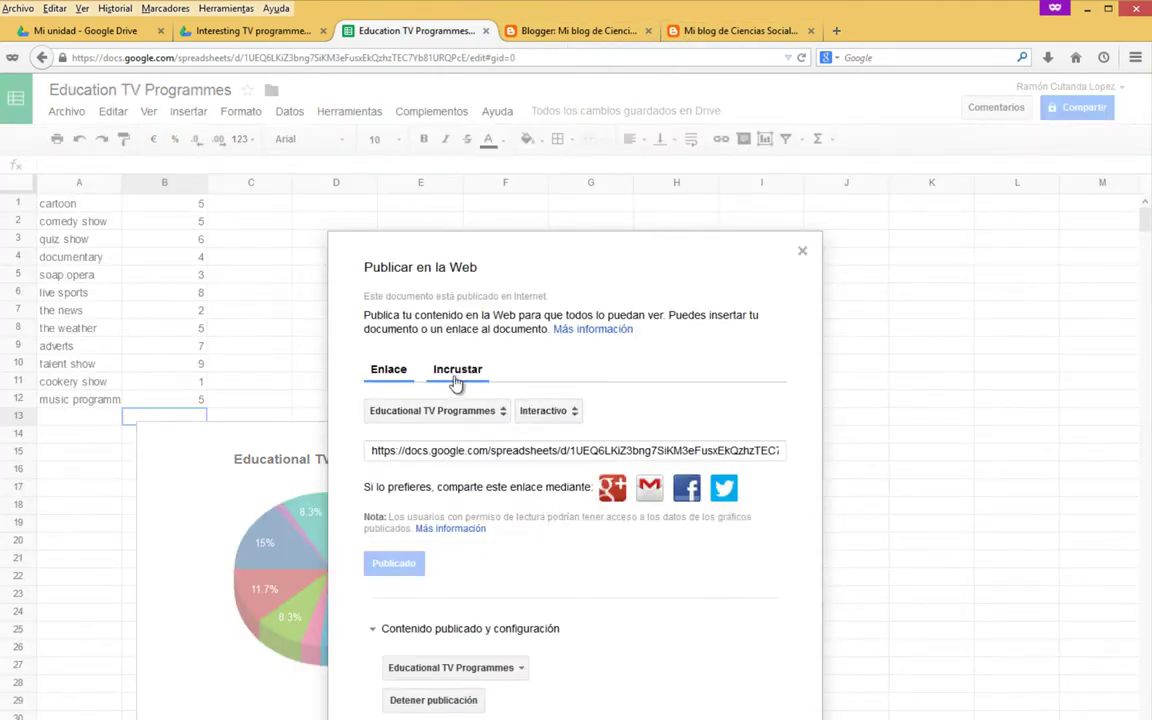
click(430, 450)
right_click(590, 452)
click(612, 498)
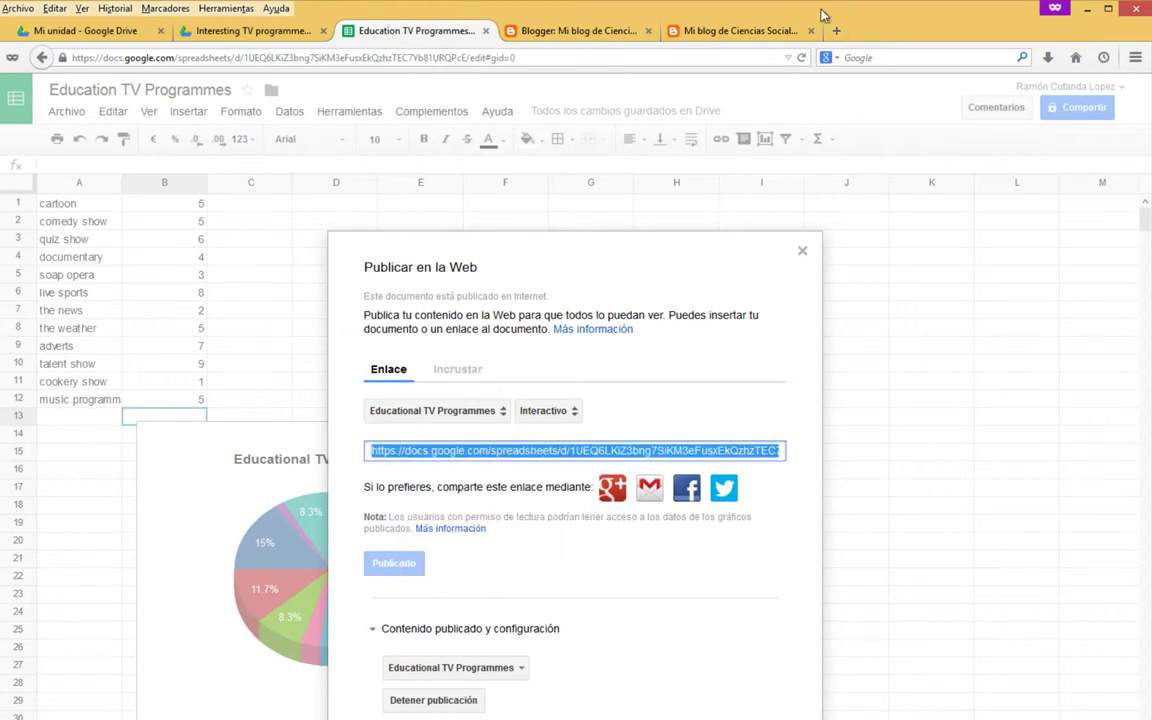
Load the published chart link in a new private tab to check it.
click(836, 30)
right_click(590, 57)
click(630, 144)
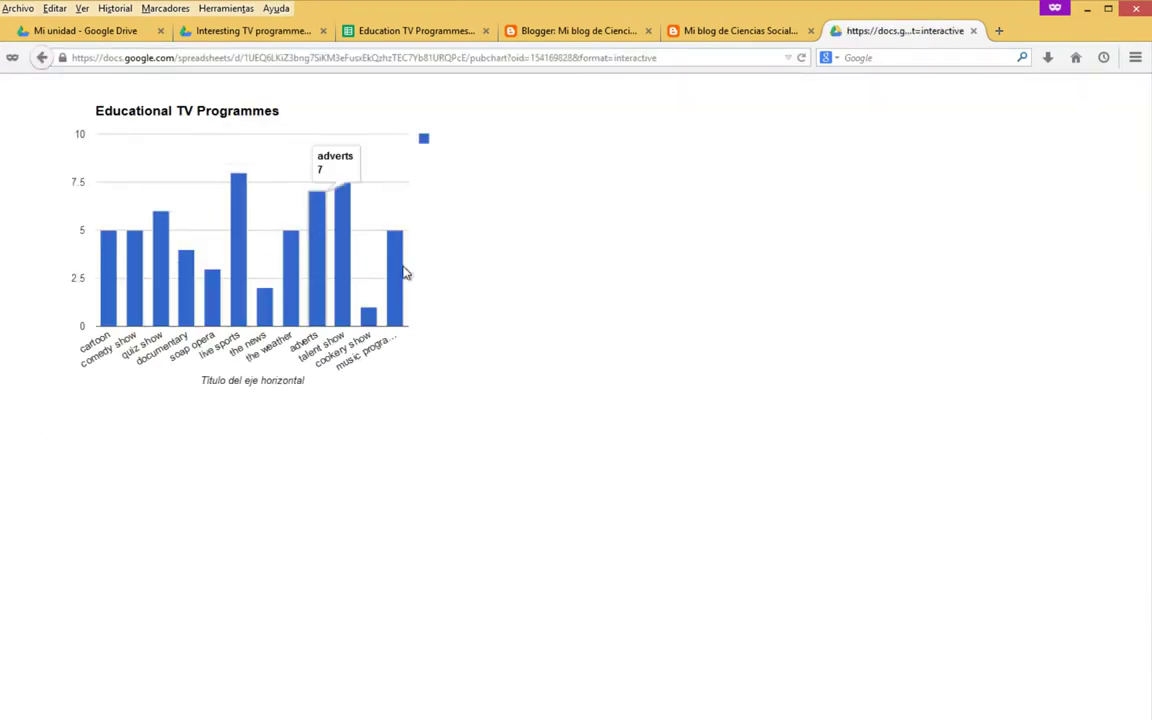
click(576, 57)
click(722, 31)
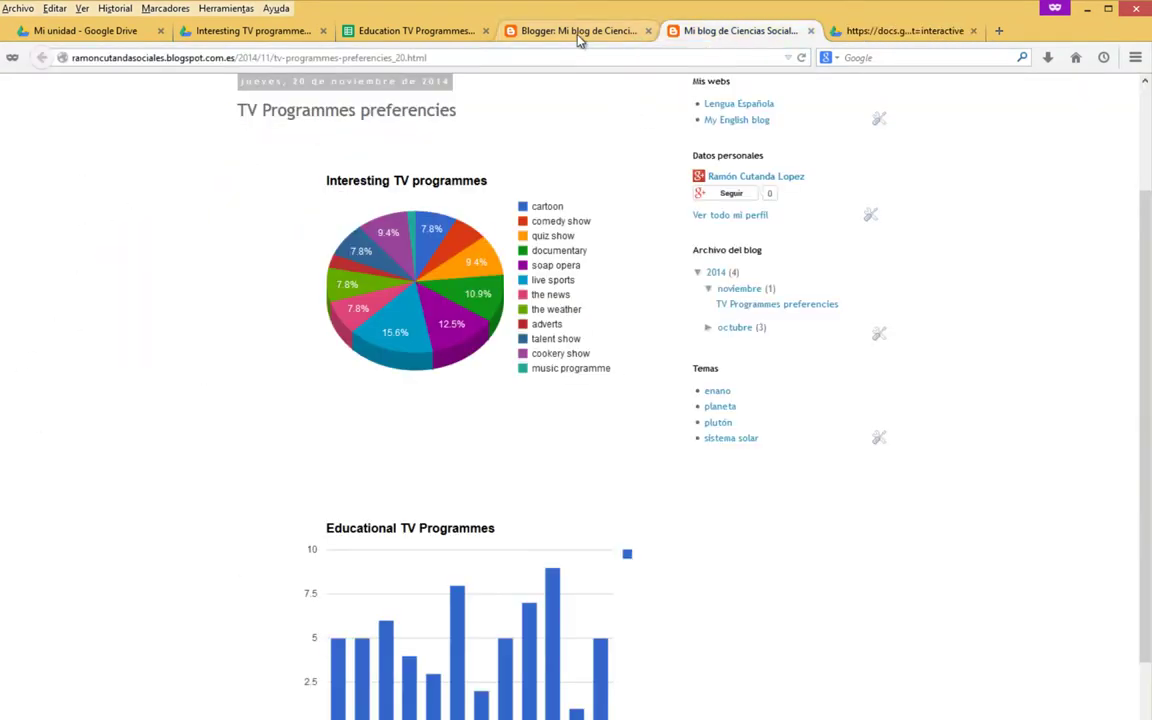
click(578, 31)
Copy the chart's iframe code from the Incrustar tab and go back to Blogger's post list.
click(440, 31)
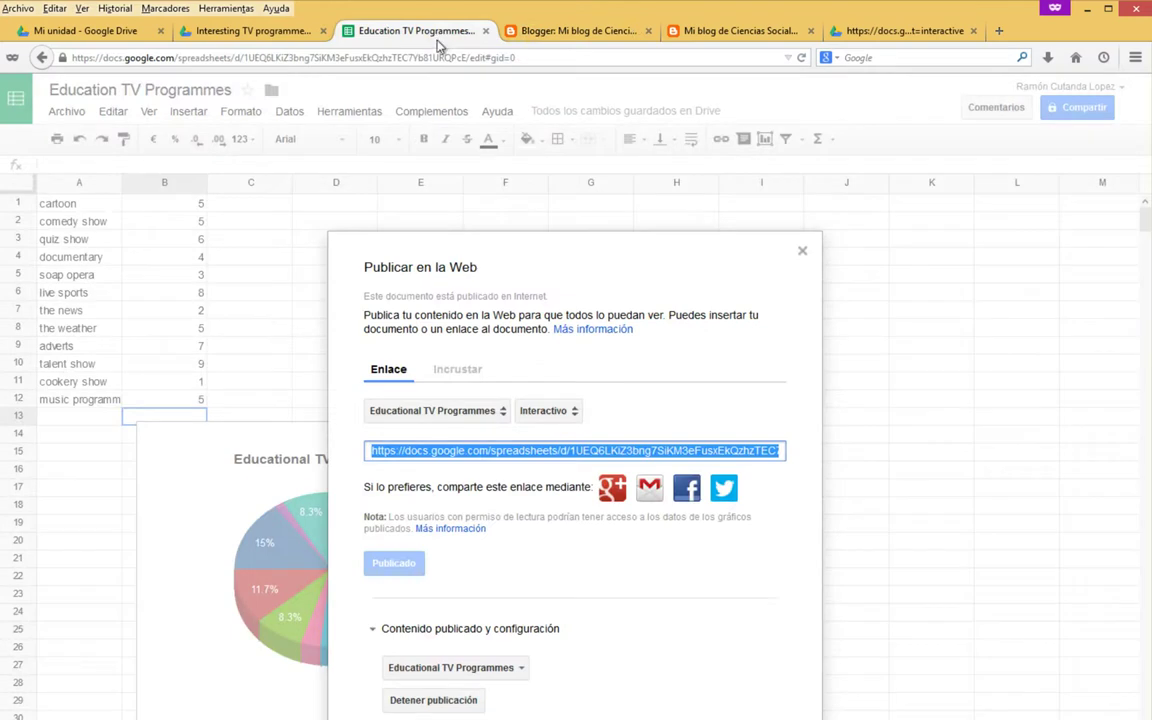
click(452, 372)
click(600, 487)
key(ctrl+c)
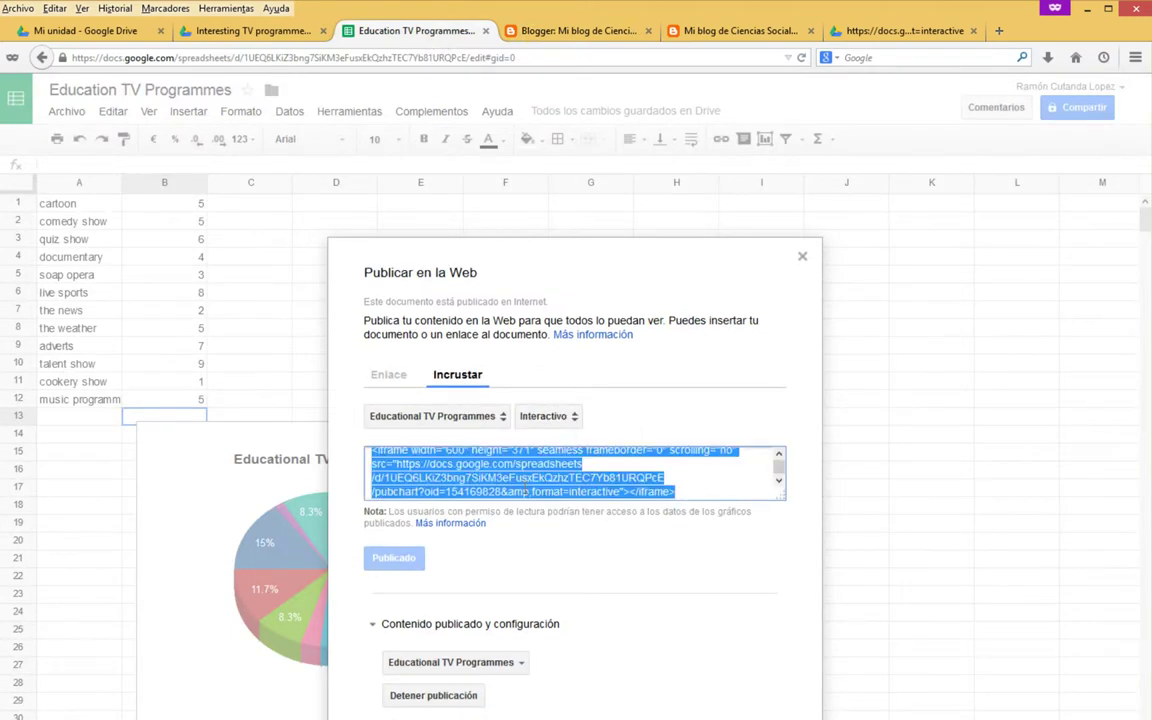
right_click(514, 478)
click(550, 531)
click(540, 31)
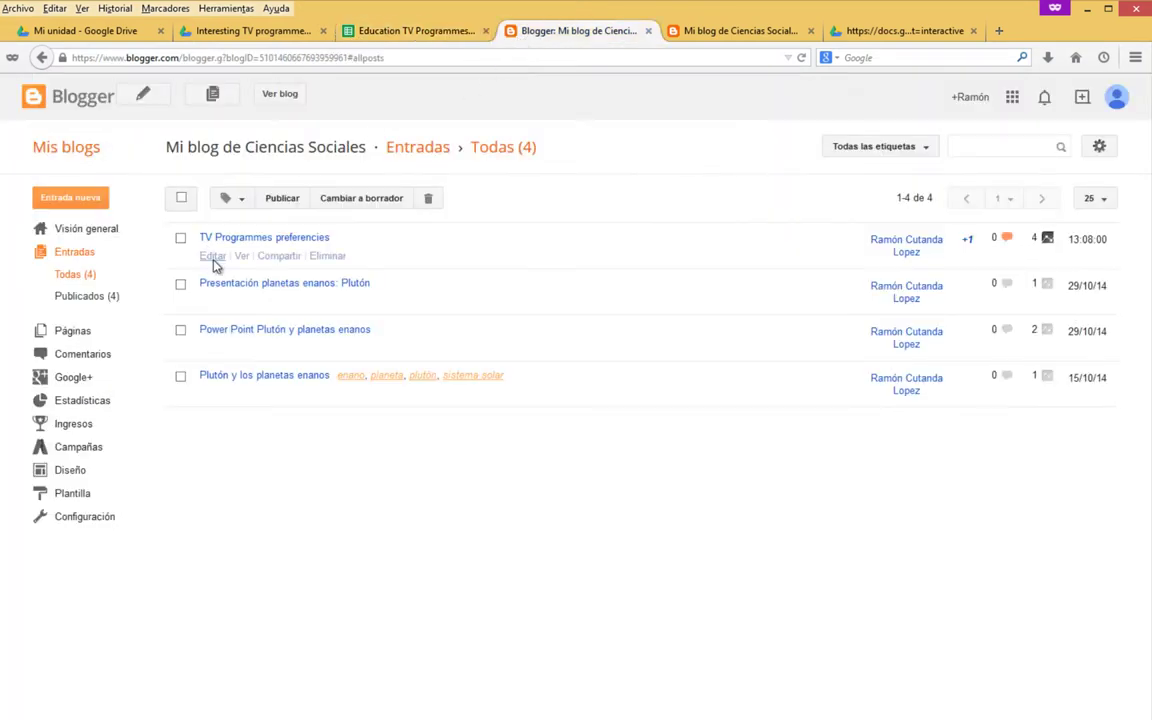
In the post's HTML view, swap the Educational chart's old iframe for the new code and click Actualizar.
click(214, 257)
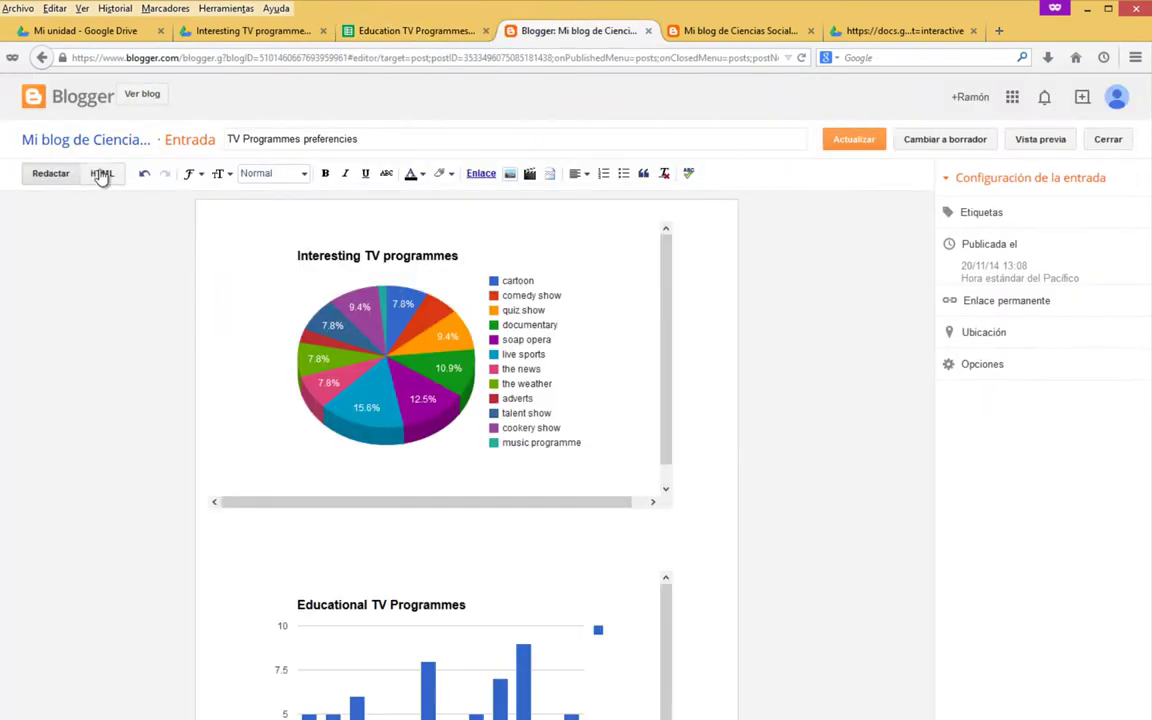
click(102, 175)
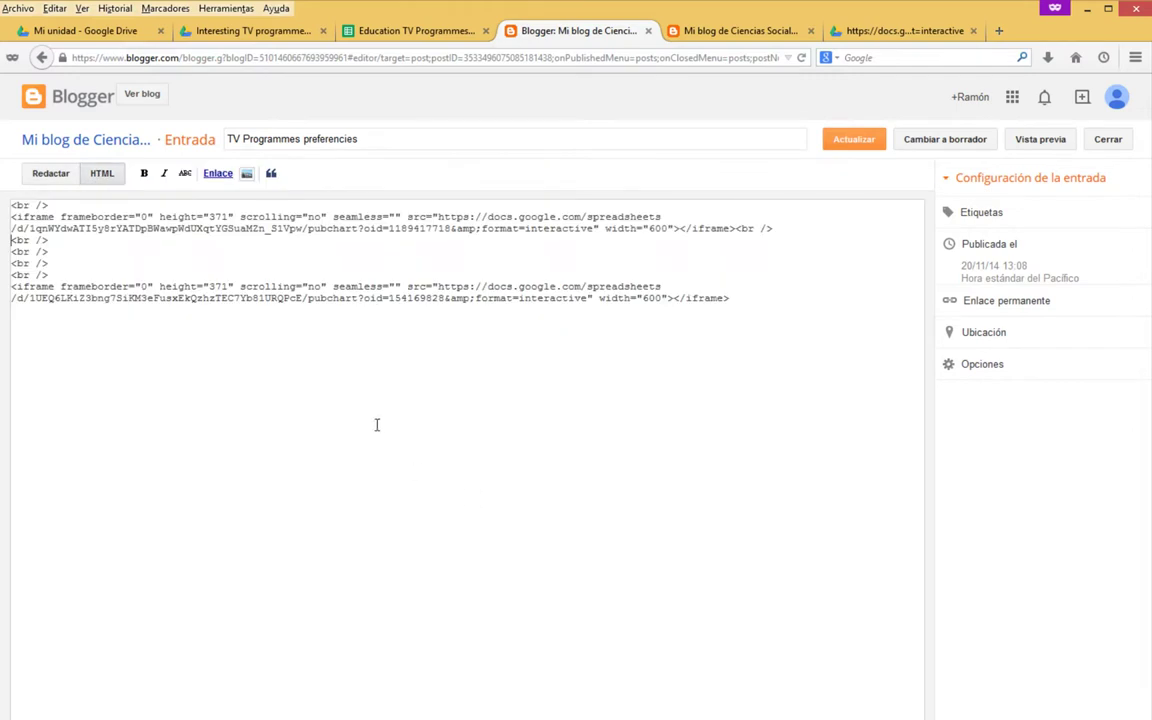
drag(764, 309, 4, 290)
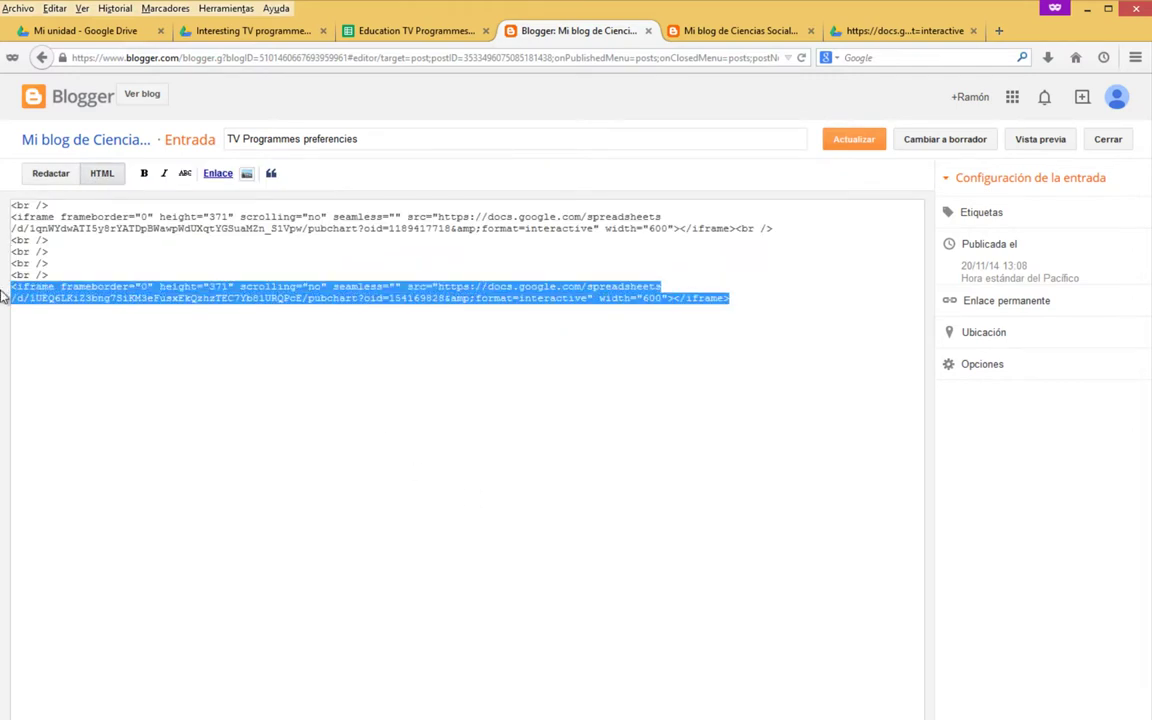
key(Delete)
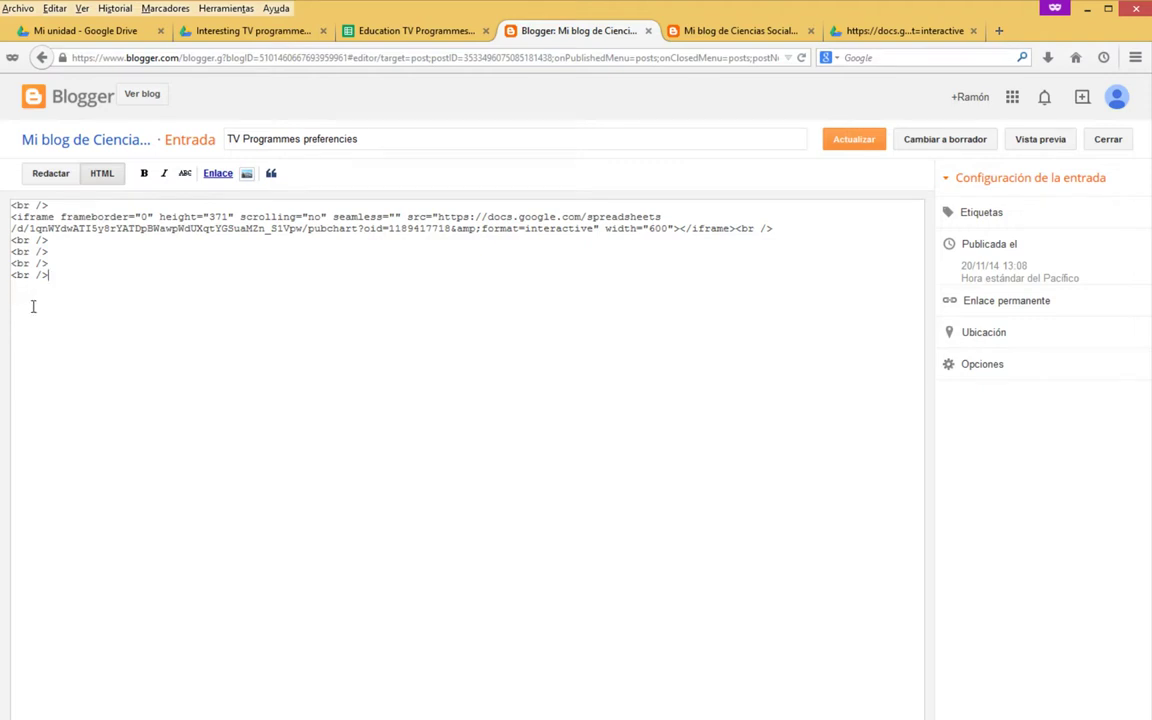
key(ctrl+v)
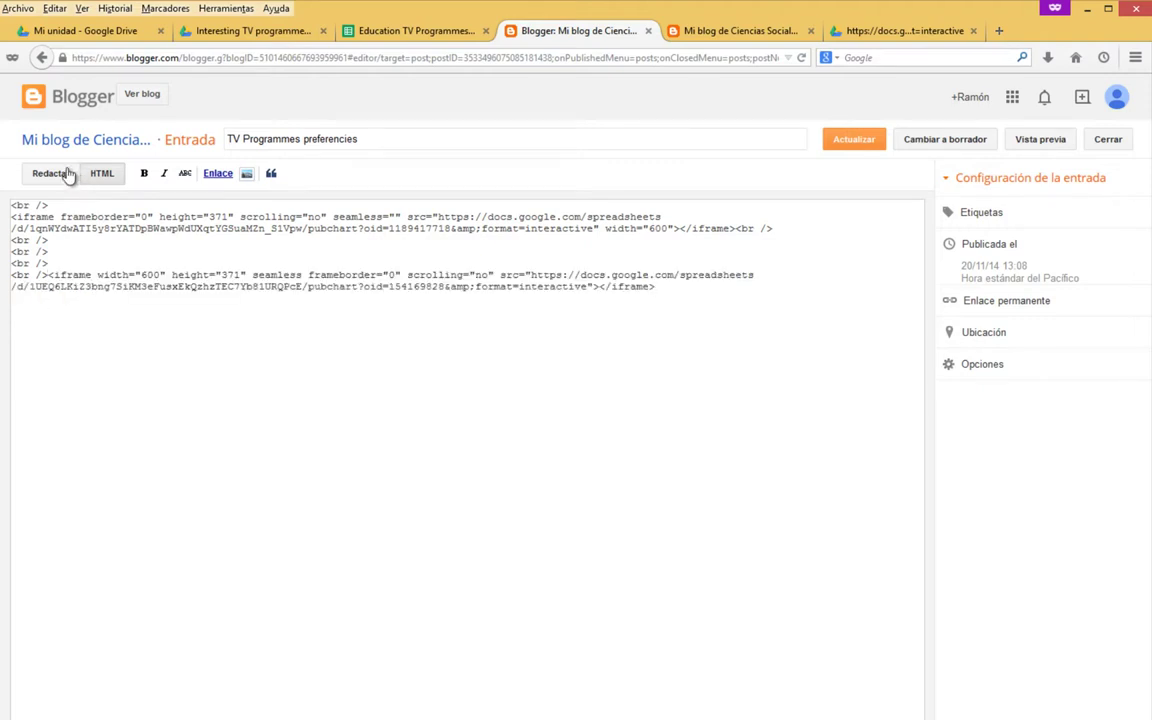
click(42, 176)
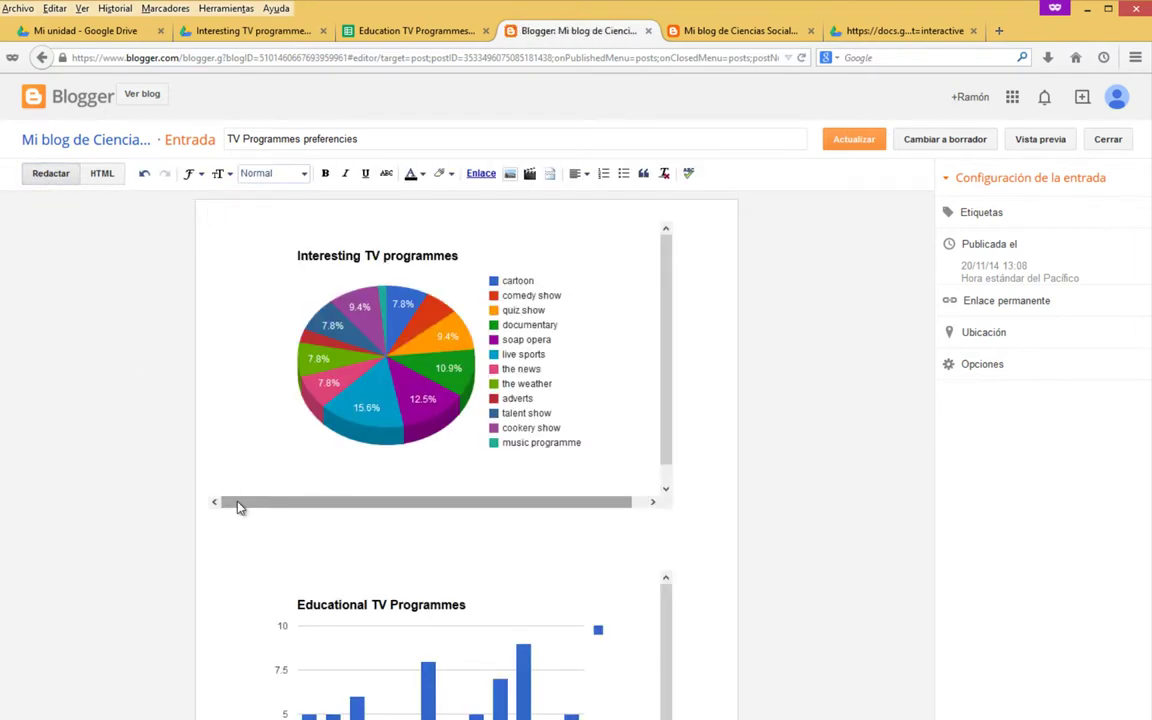
click(843, 143)
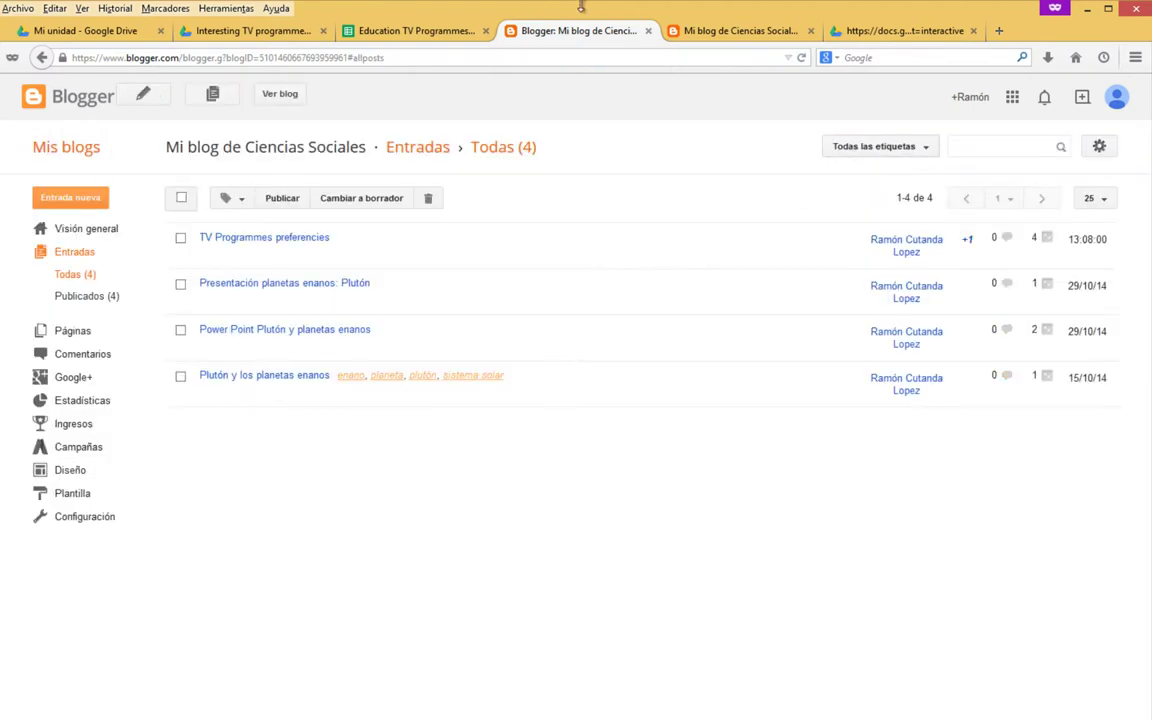
Reload the live blog post, then return to the spreadsheet's Publicar en la Web embed code.
click(700, 30)
right_click(146, 416)
click(253, 430)
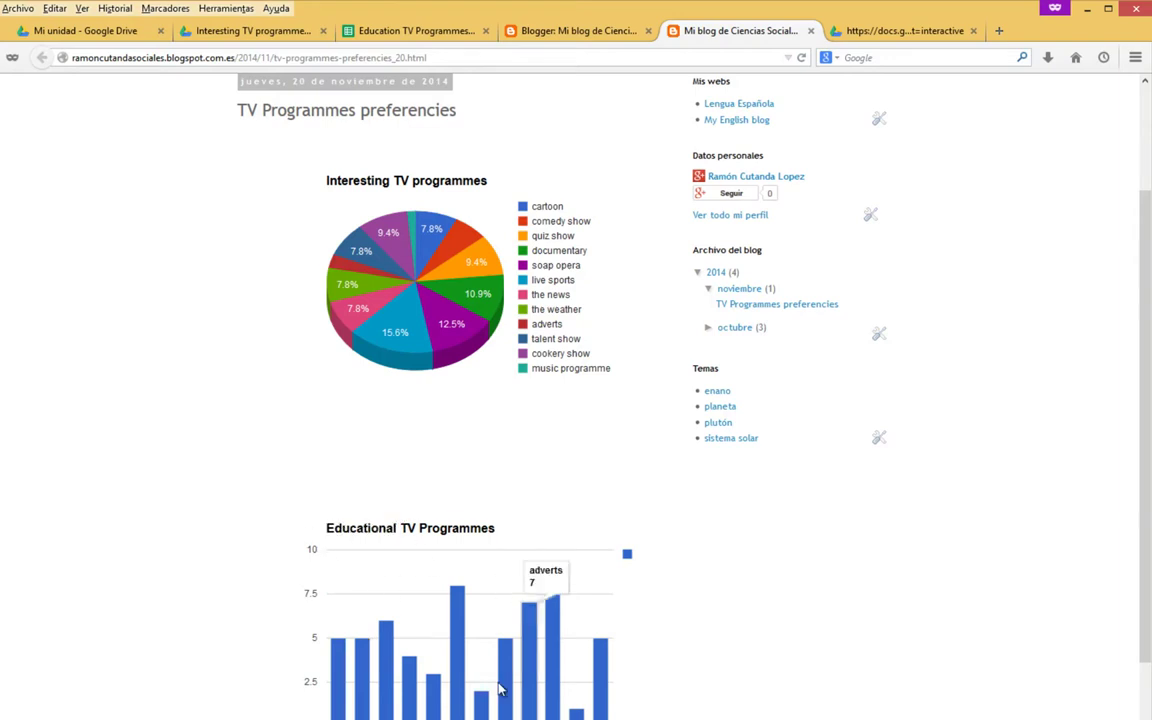
key(ctrl+Tab)
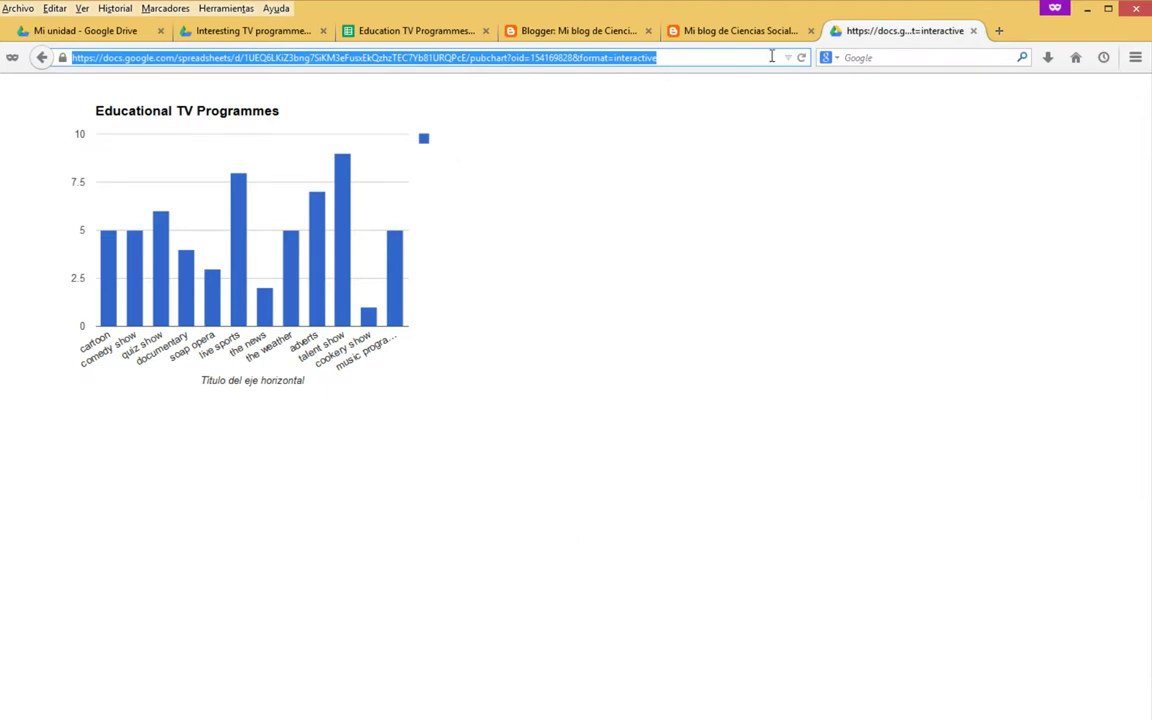
click(410, 30)
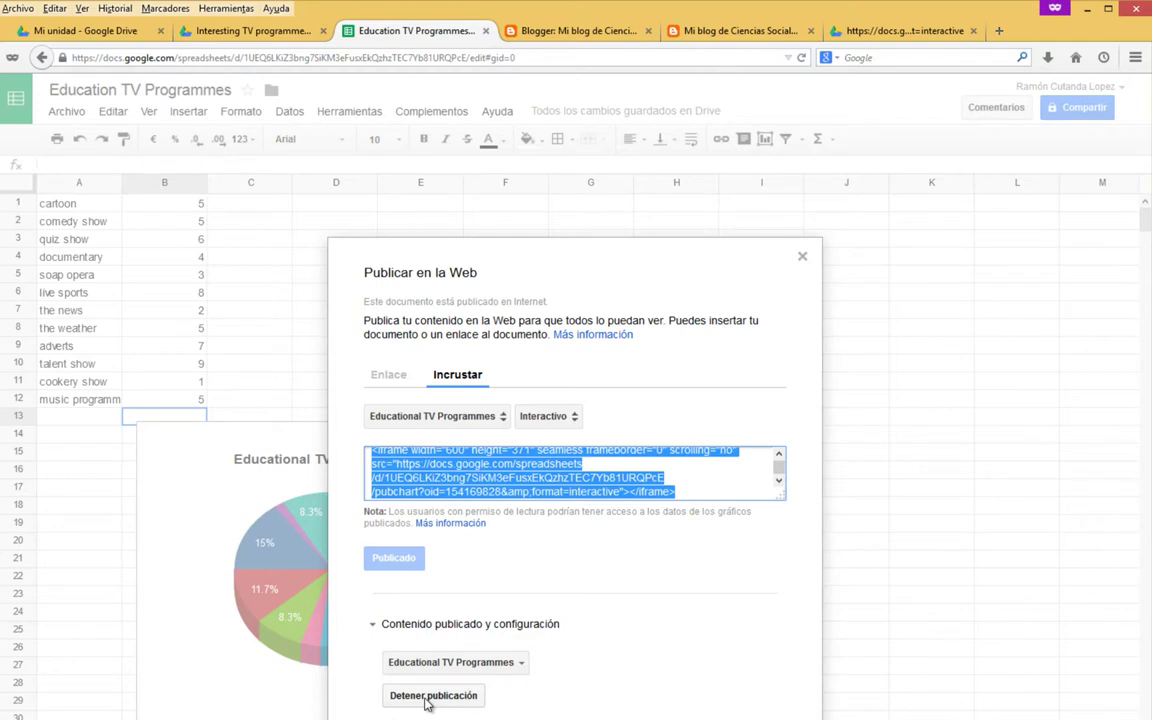
Stop publishing and republish the Educational chart, then copy its fresh embed code.
click(427, 697)
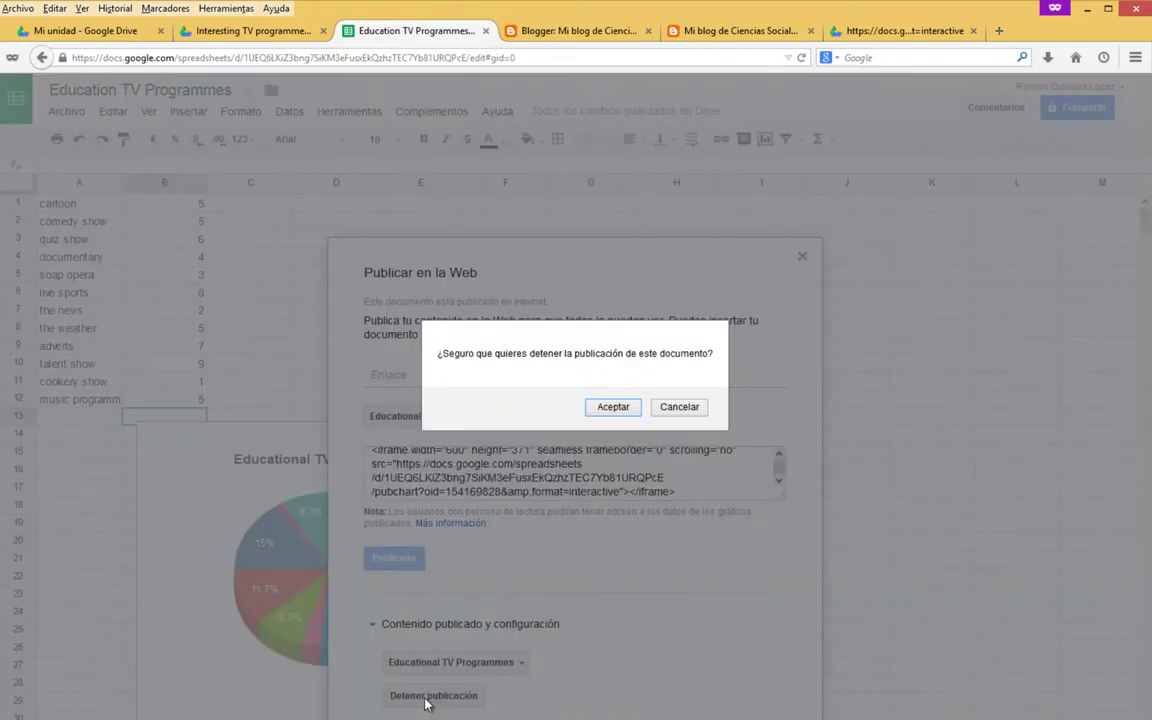
click(613, 410)
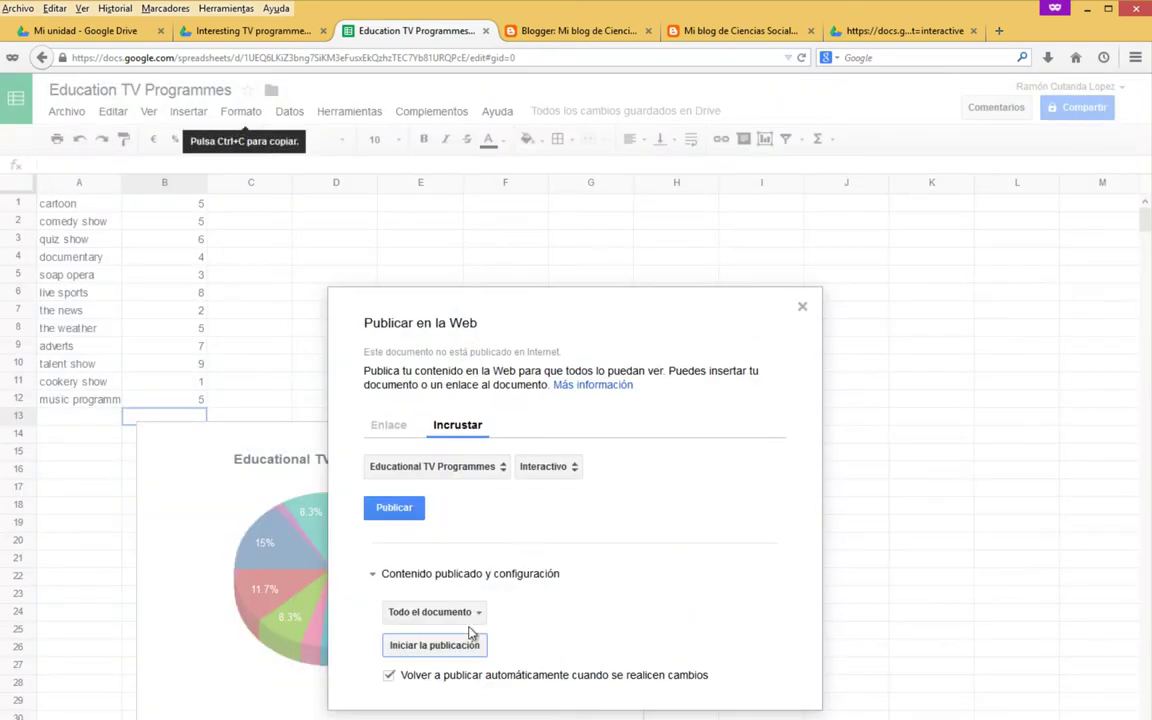
click(393, 508)
click(573, 410)
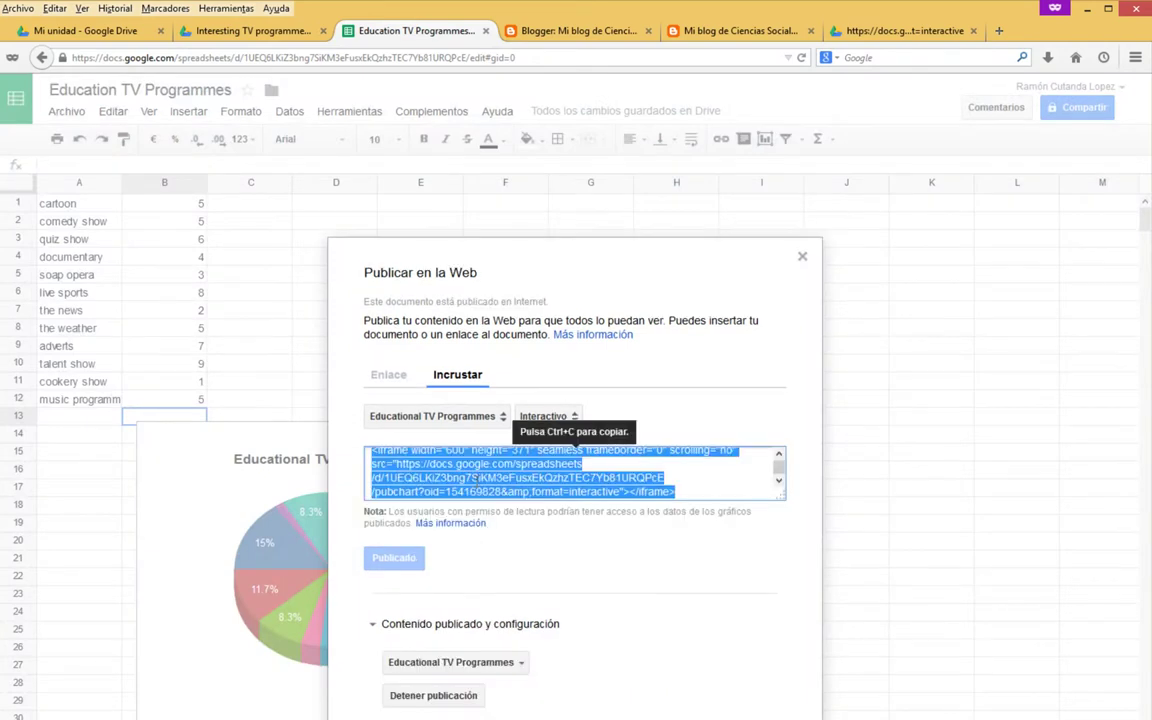
right_click(478, 484)
click(530, 532)
click(578, 30)
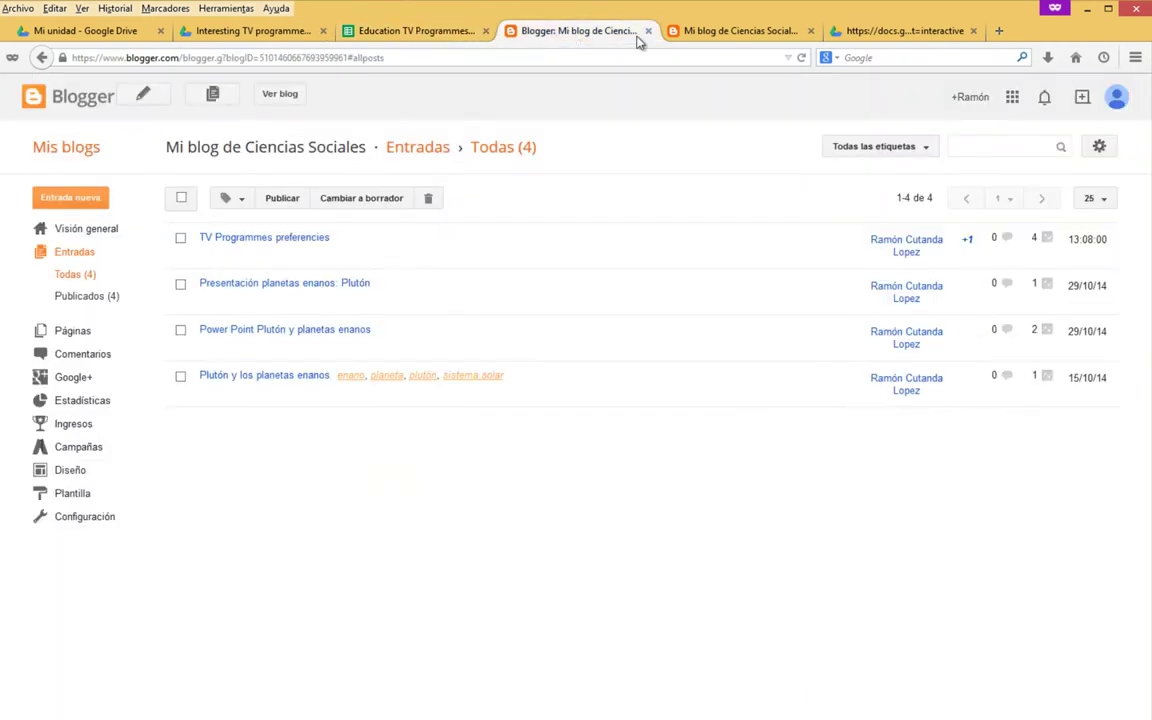
In the post's HTML source, paste the new iframe on a new line and delete the old one.
click(727, 32)
click(578, 30)
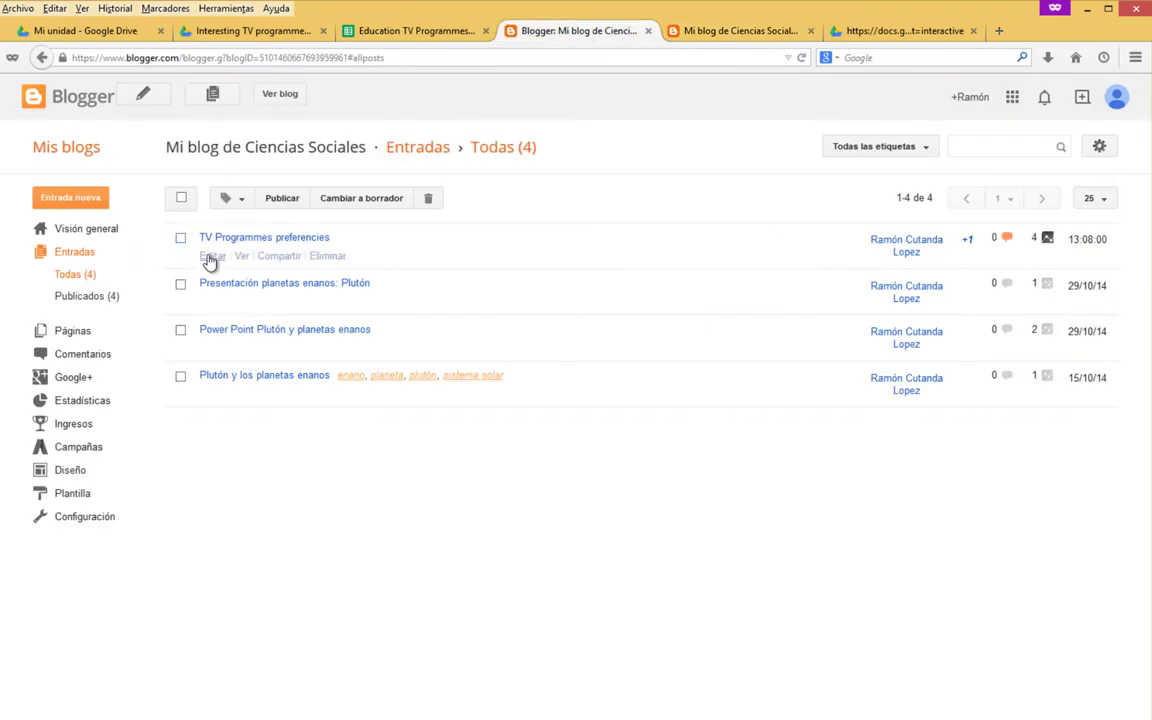
click(211, 263)
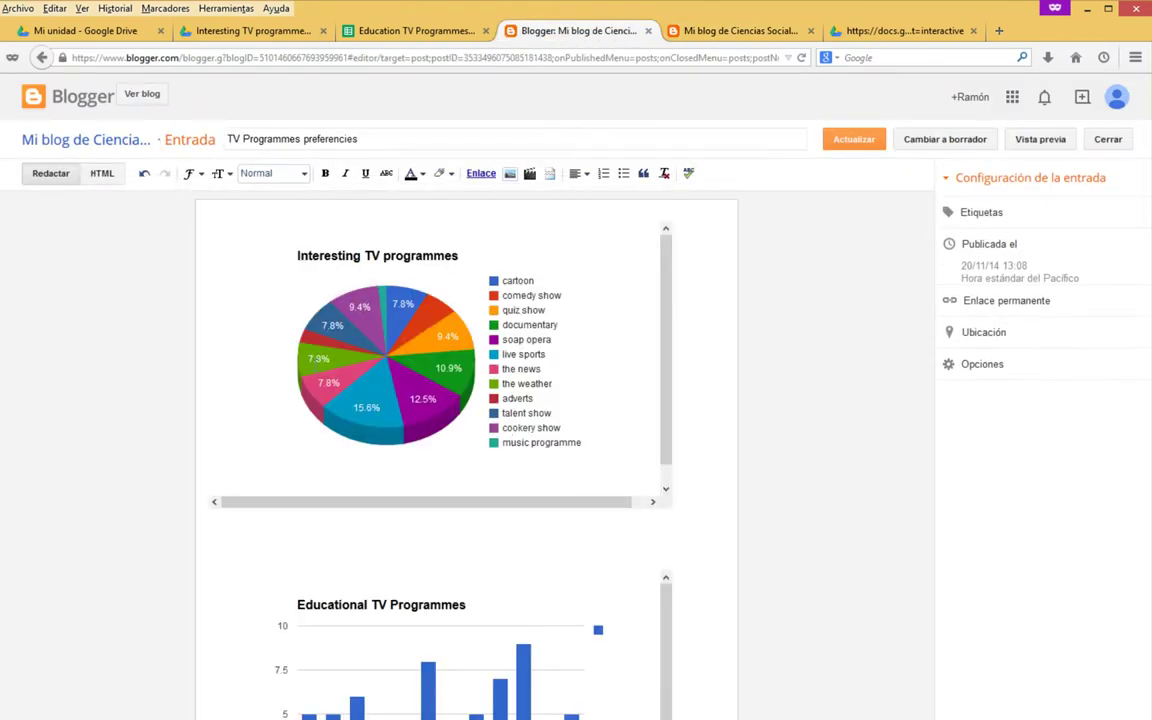
click(103, 175)
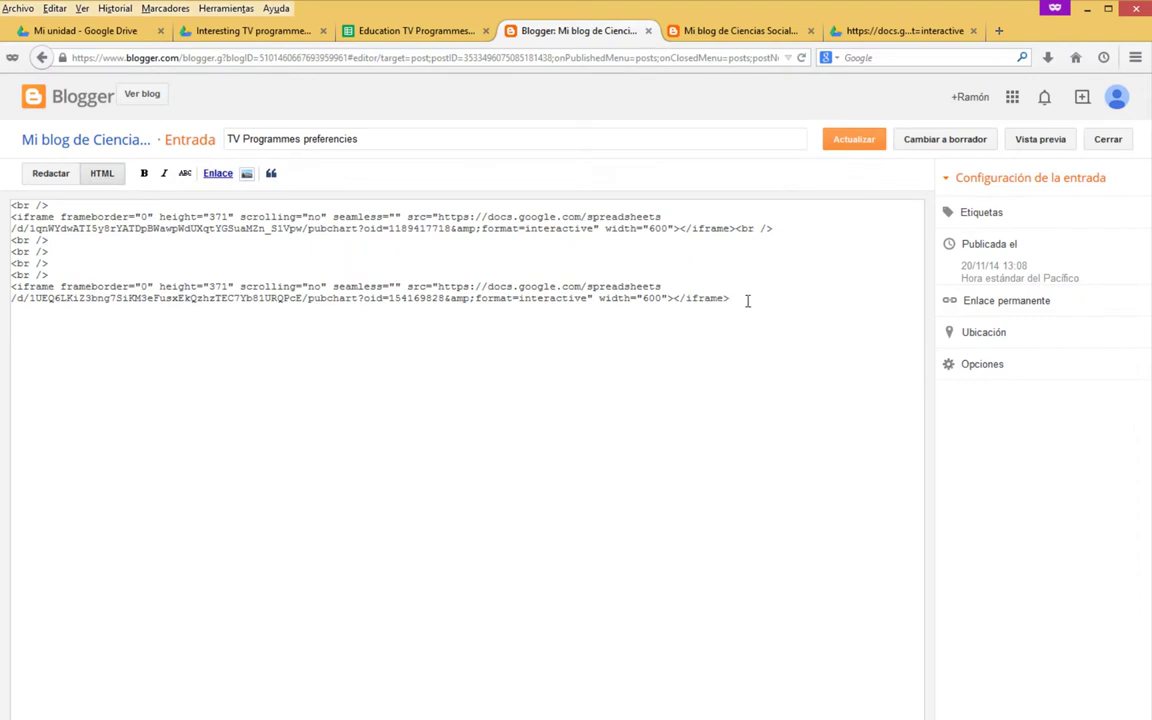
key(Return)
text(<iframe width="600" height="371" seamless frameborder="0" scrolling="no" src="https://docs.google.com/spreadsheets/d/1UEQ6LKiZ3bng7SiKM3eFusxEkQzhzTEC7Yb81URQPcE/pubchart?oid=154169828&amp;format=interactive"></iframe>)
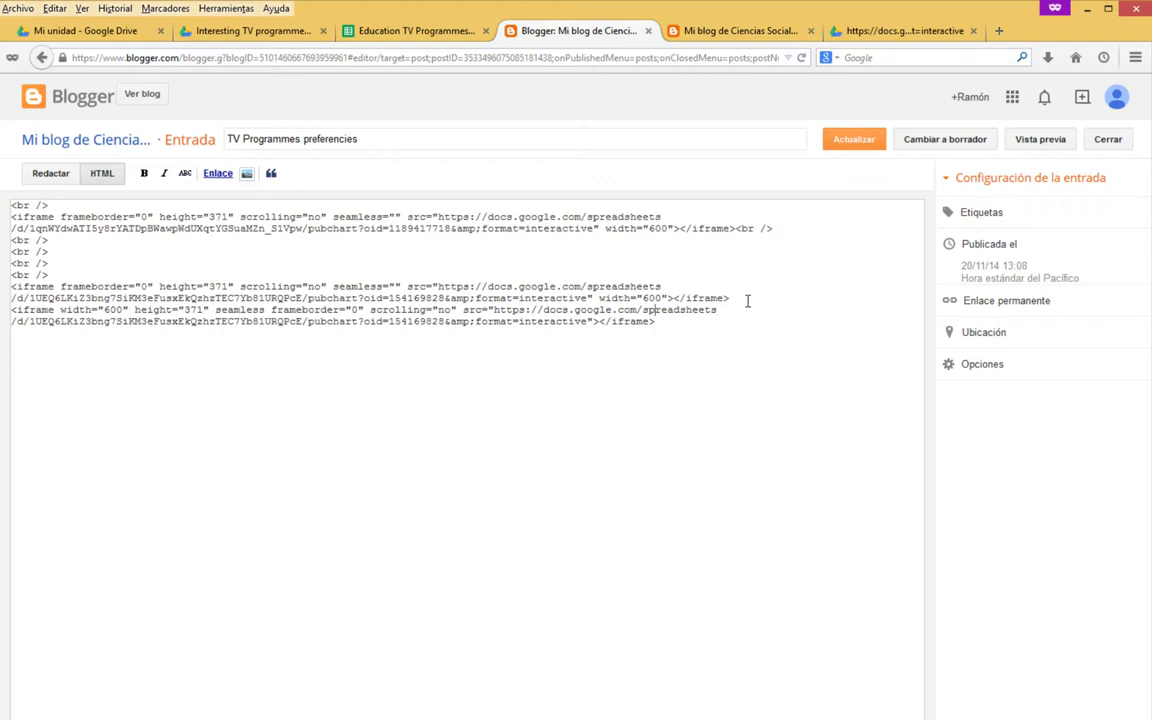
key(shift+Home)
key(shift+Up)
key(BackSpace)
key(BackSpace)
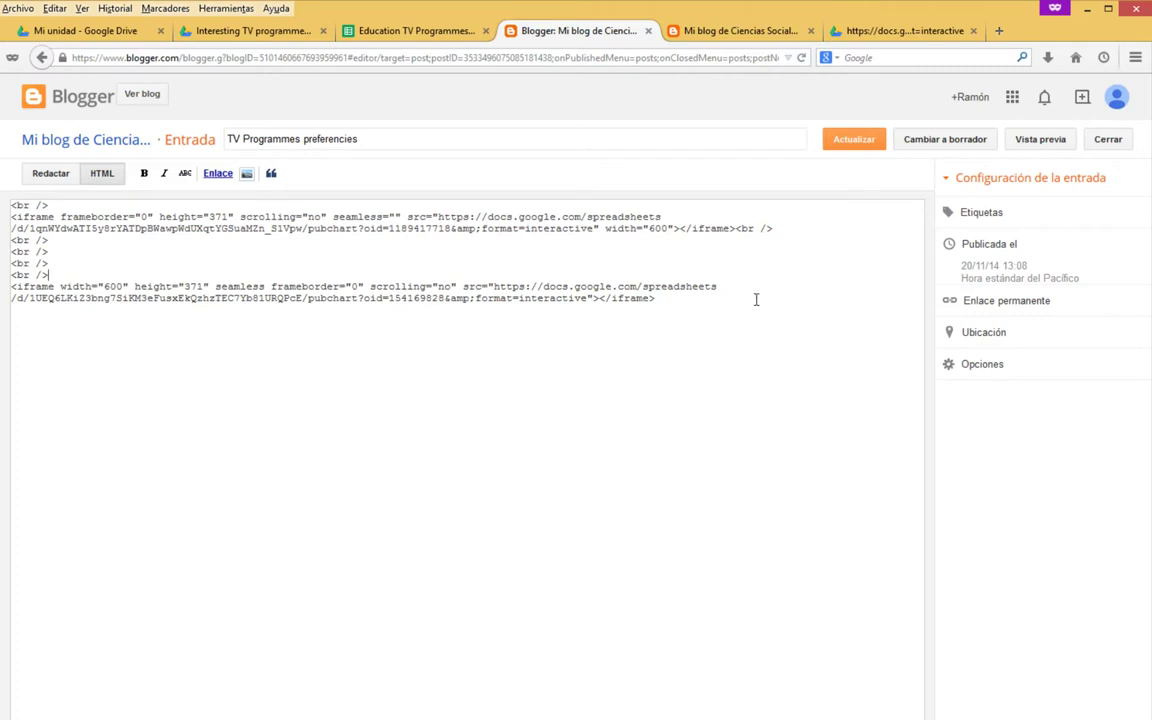
Check the post in Vista previa, then save it with Actualizar.
click(1040, 141)
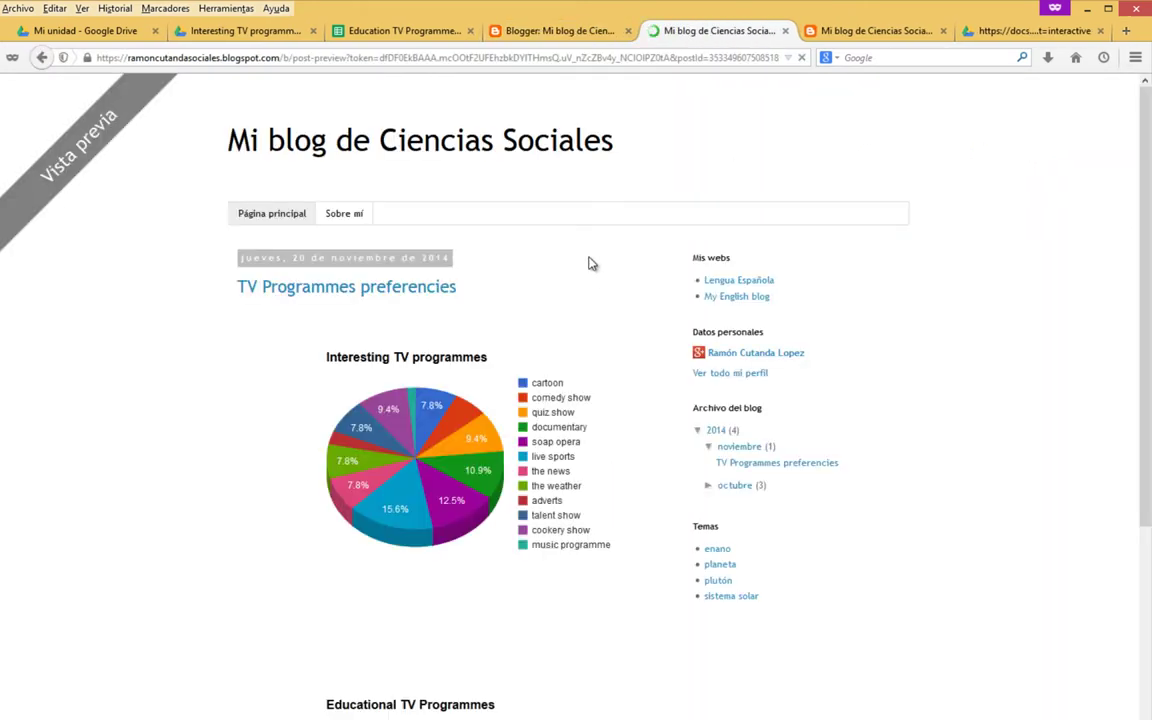
scroll(588, 263, down, 5)
click(525, 30)
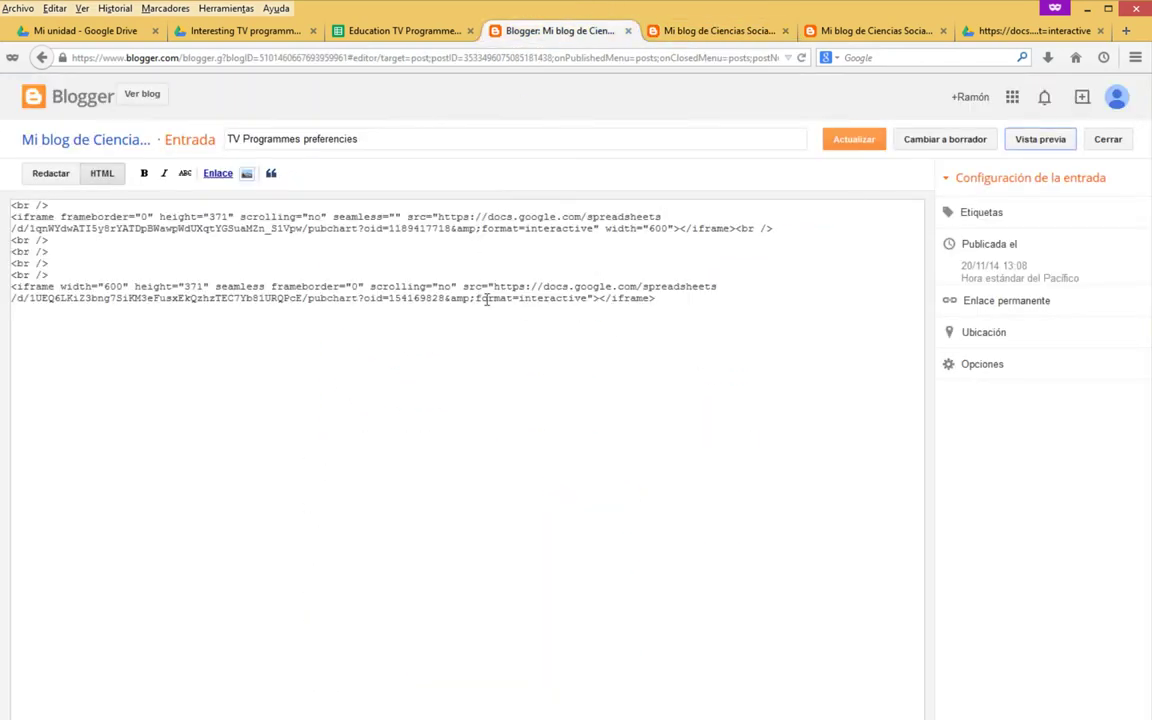
click(853, 141)
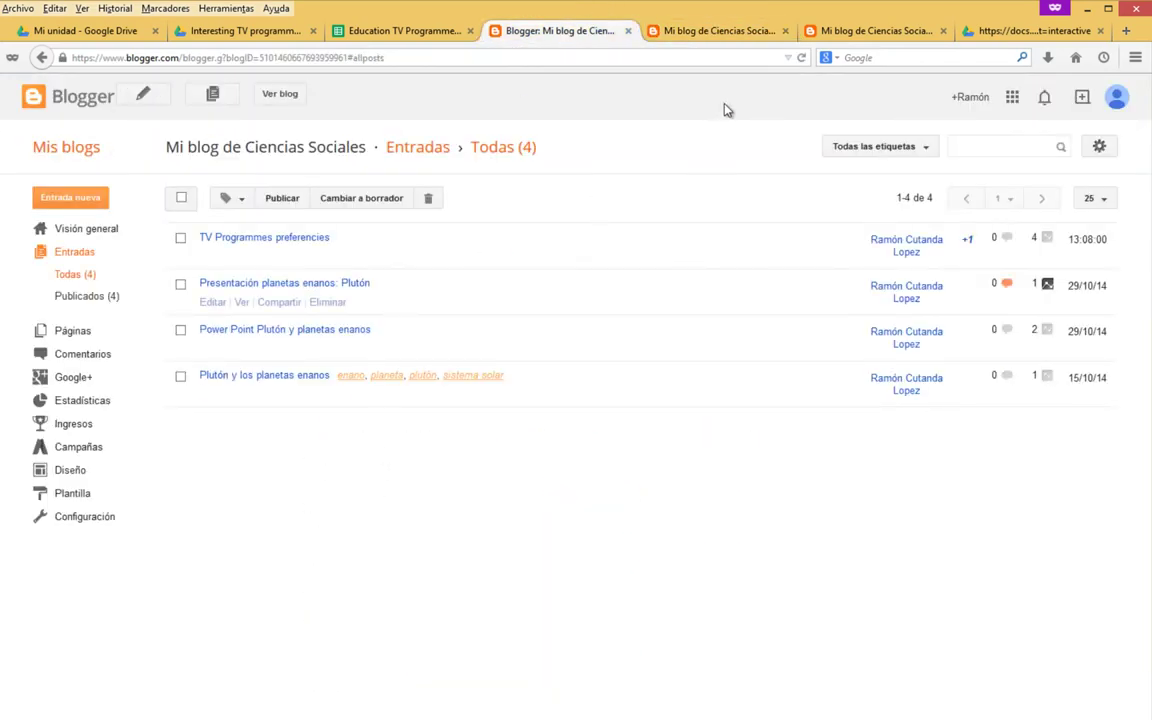
Compare the preview with the published post, close the preview, and reload the published post.
click(745, 33)
scroll(295, 420, up, 3)
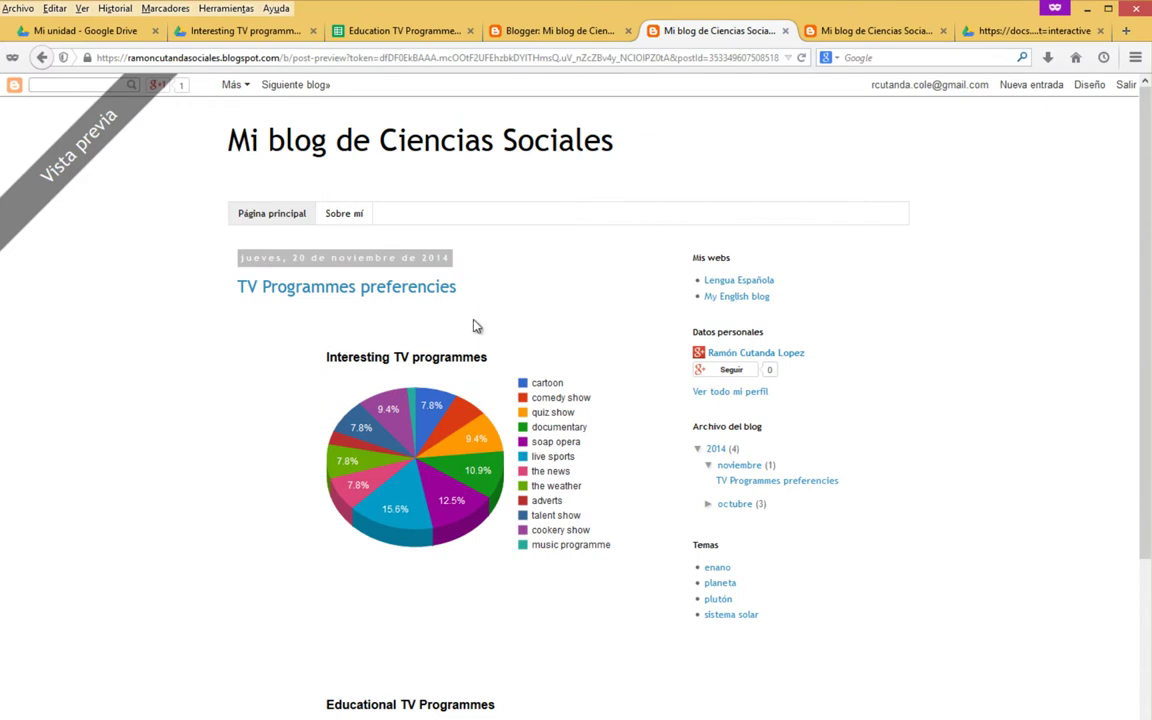
click(850, 31)
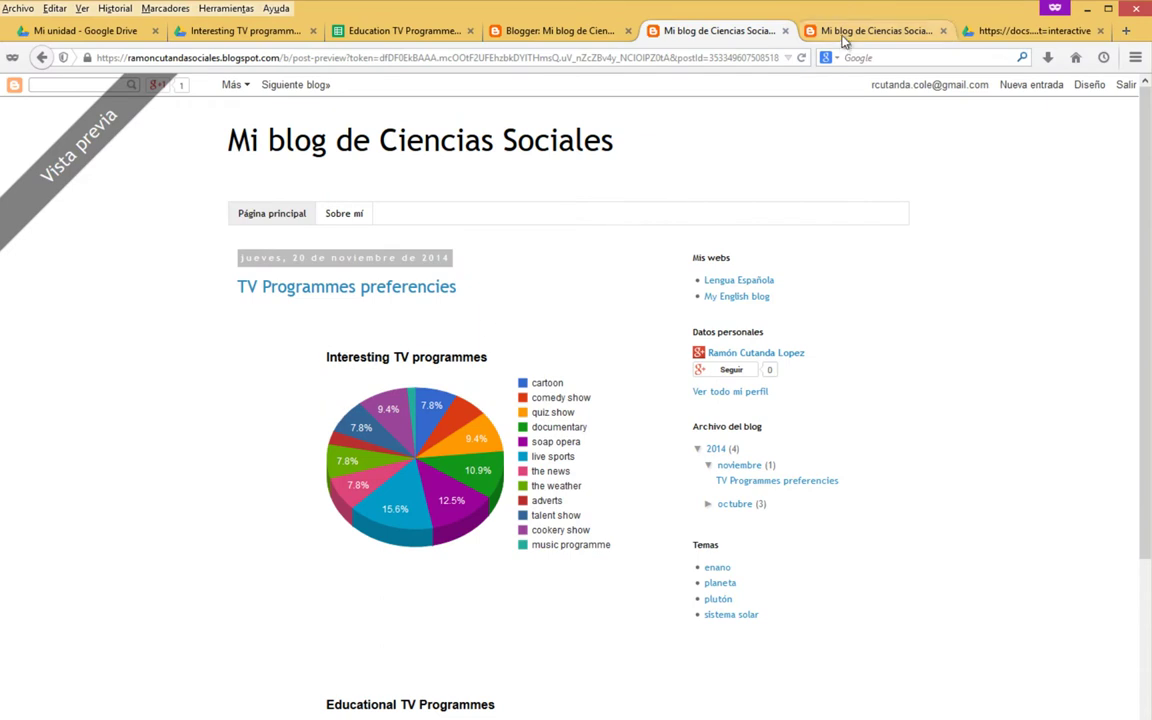
scroll(375, 540, up, 3)
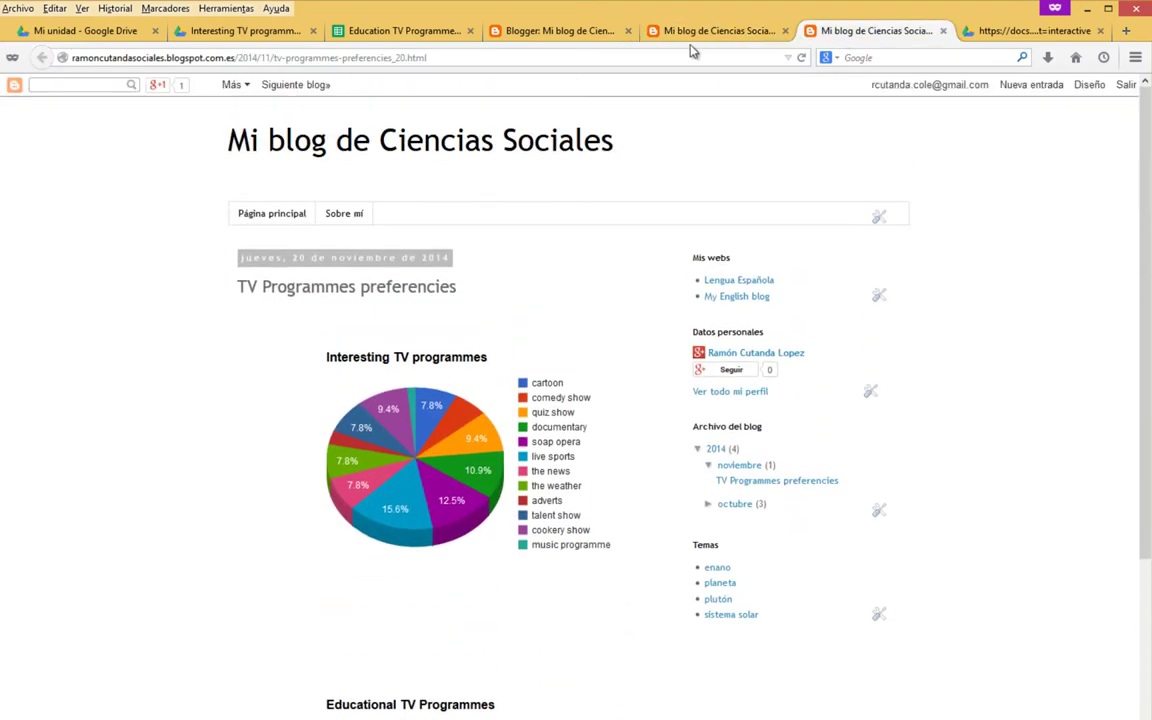
click(760, 33)
click(785, 31)
right_click(540, 136)
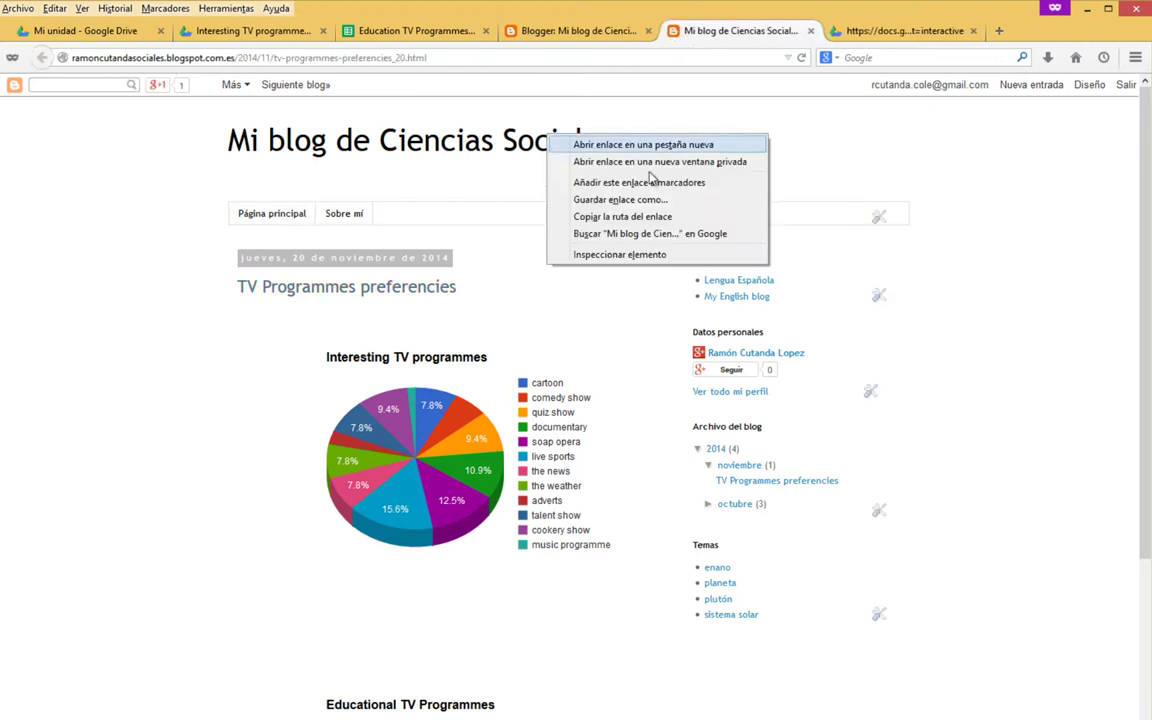
click(748, 122)
right_click(748, 122)
click(830, 123)
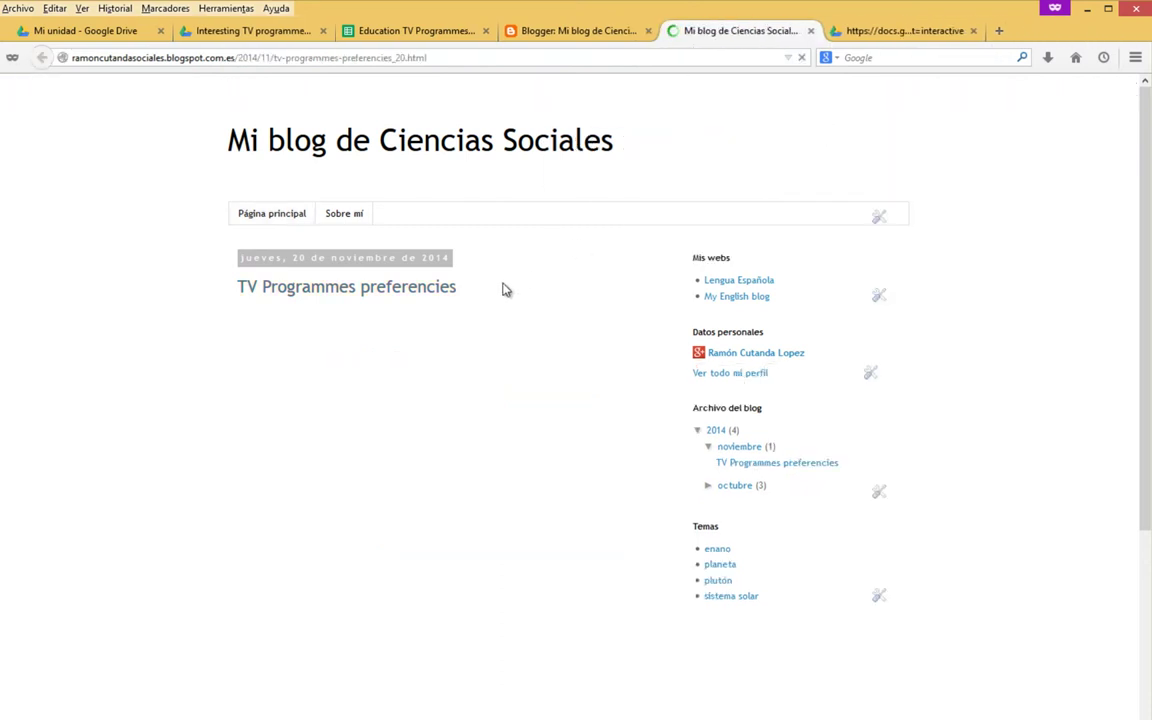
Close the published chart's tab and return to the Education TV Programmes spreadsheet.
click(880, 31)
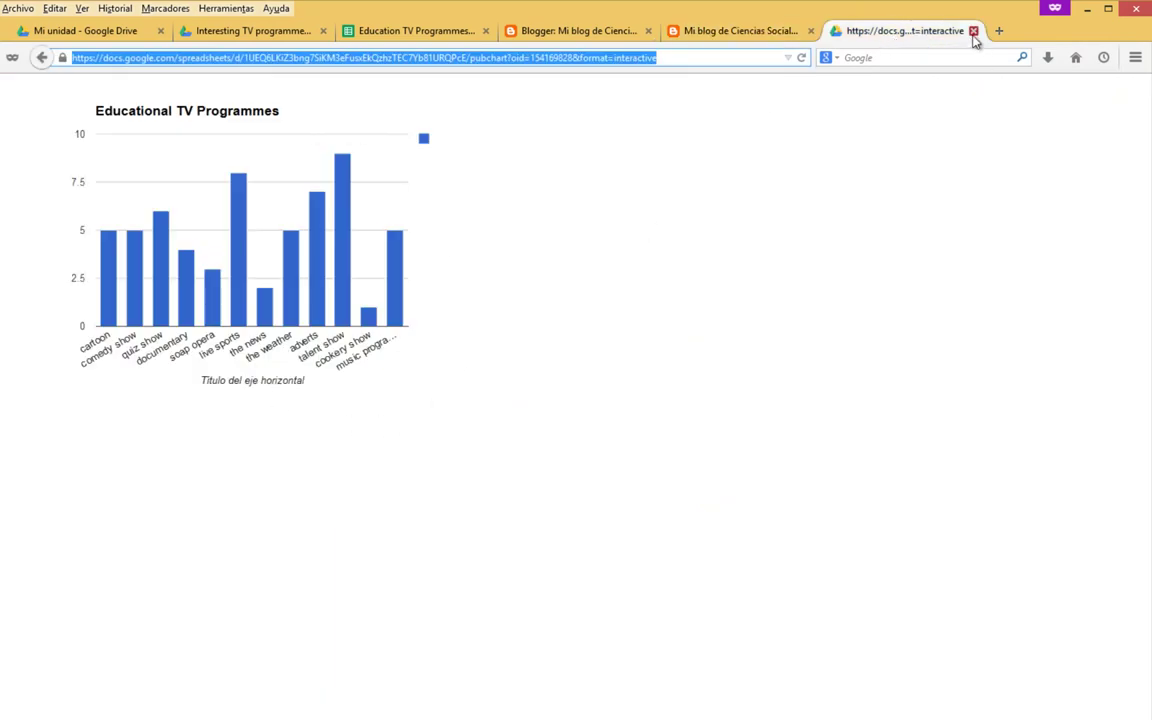
click(973, 31)
click(385, 33)
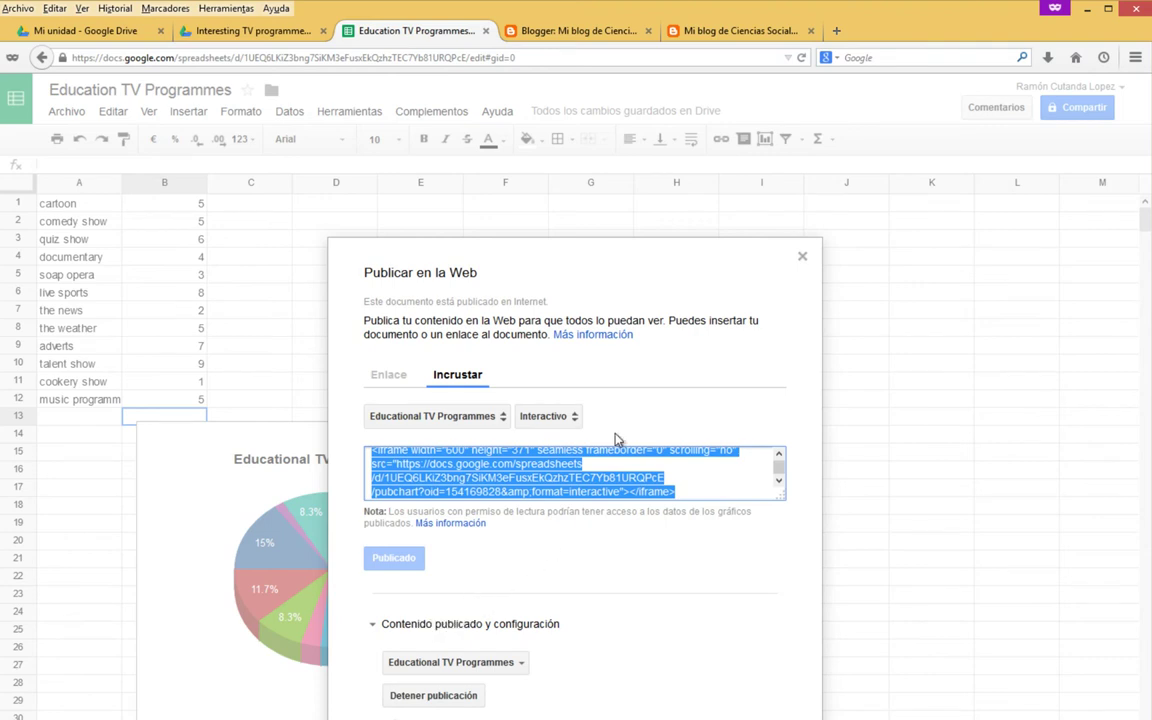
Close the Publicar en la Web dialog to reveal the data and the 3D pie chart.
click(802, 257)
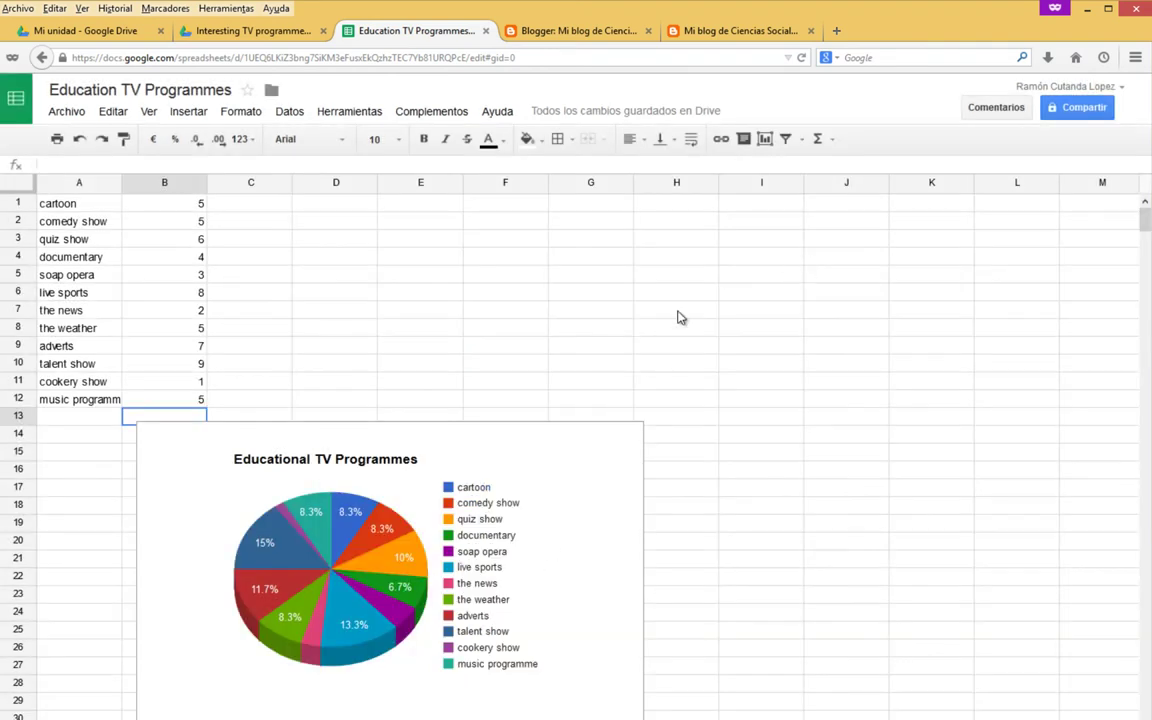